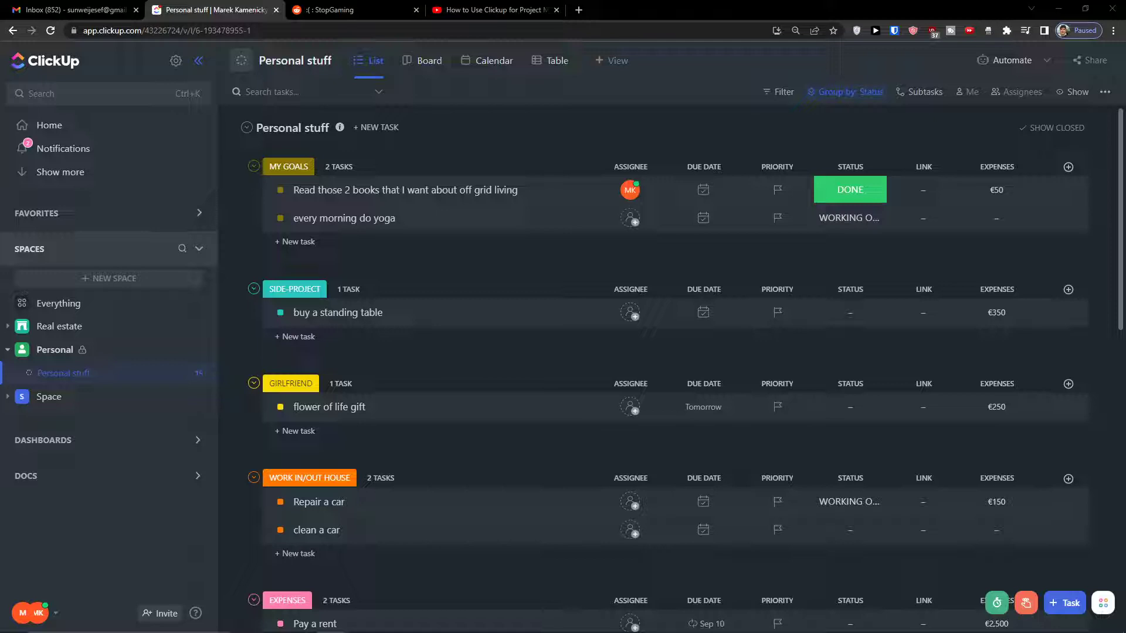
Start a new space named 'Managining student life' with an avatar icon and green colour
left_click(104, 281)
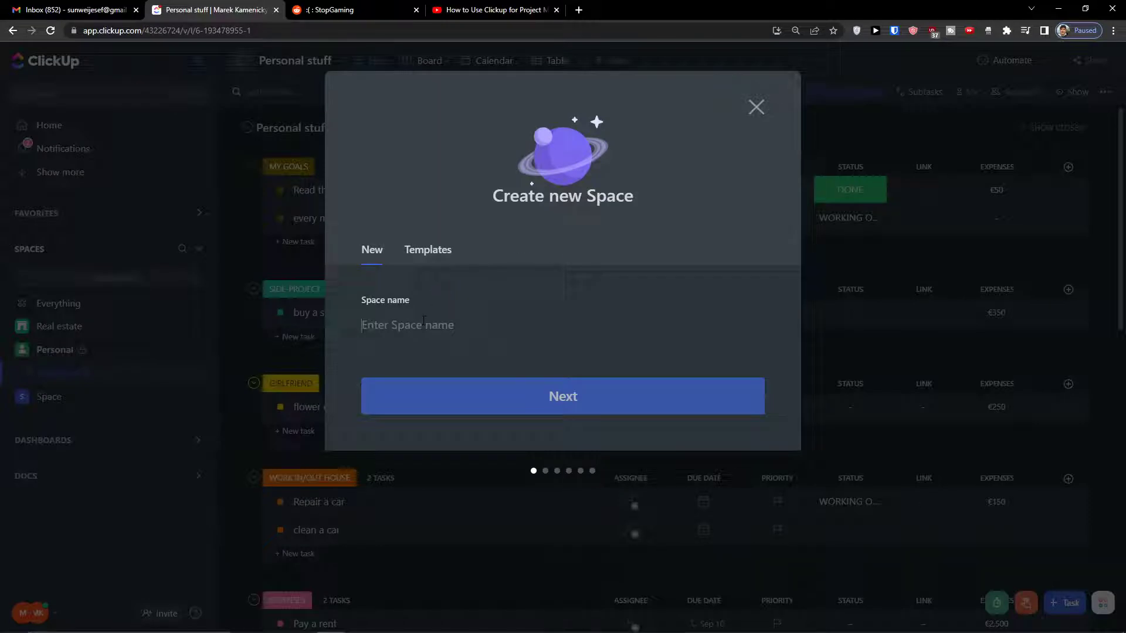
type("Managining student life")
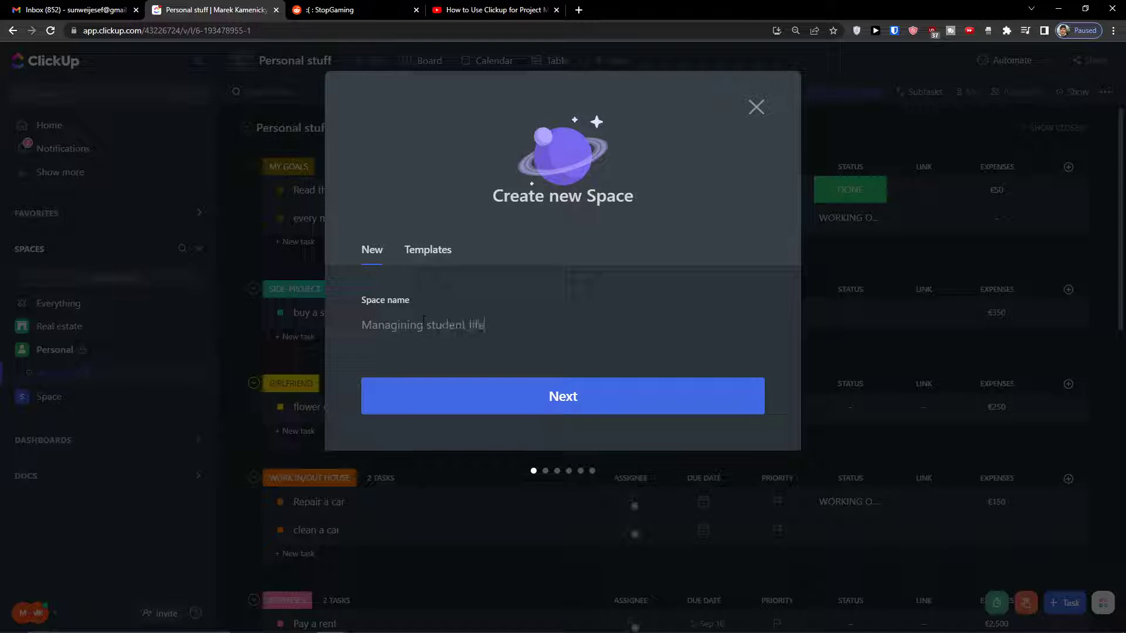
left_click(467, 392)
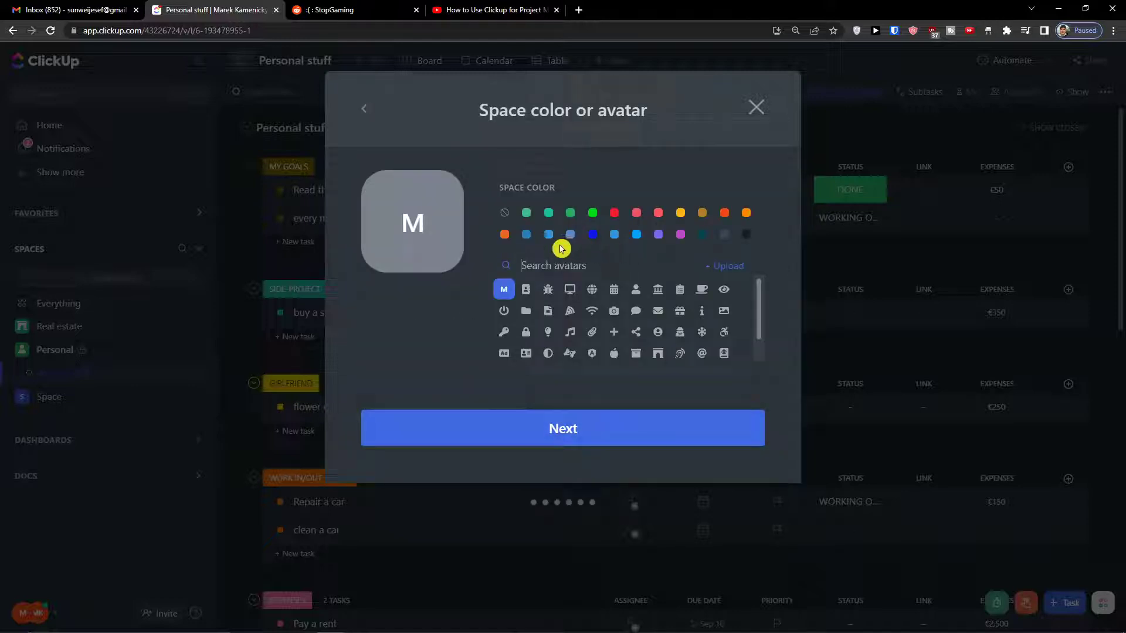
left_click(526, 289)
left_click(592, 212)
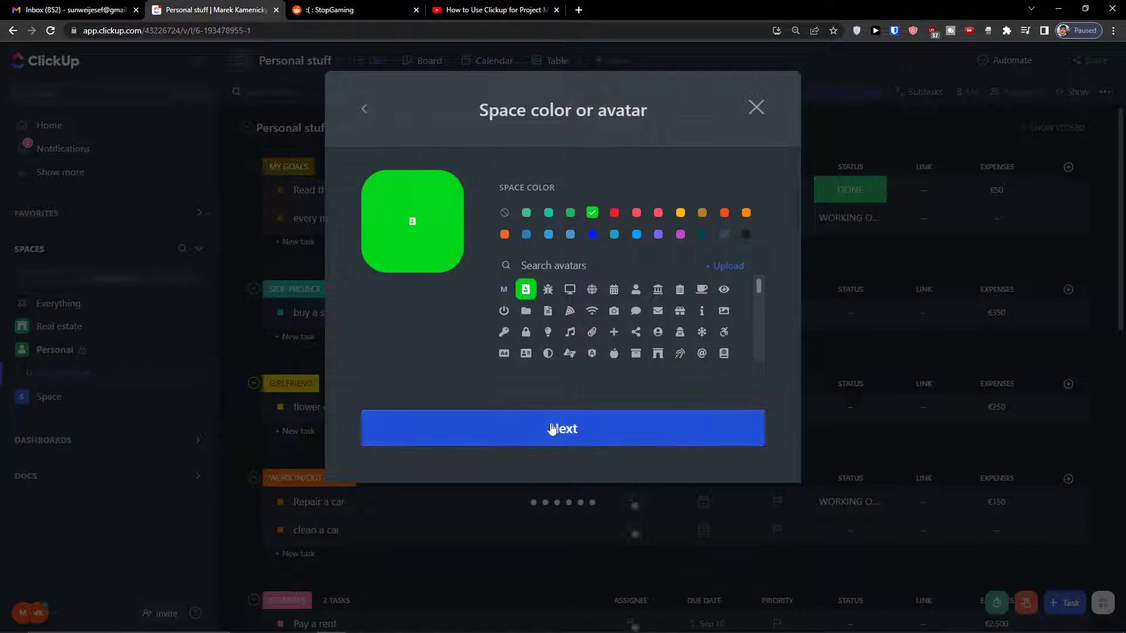
Make the space private and move on to the task statuses
left_click(551, 428)
left_click(603, 276)
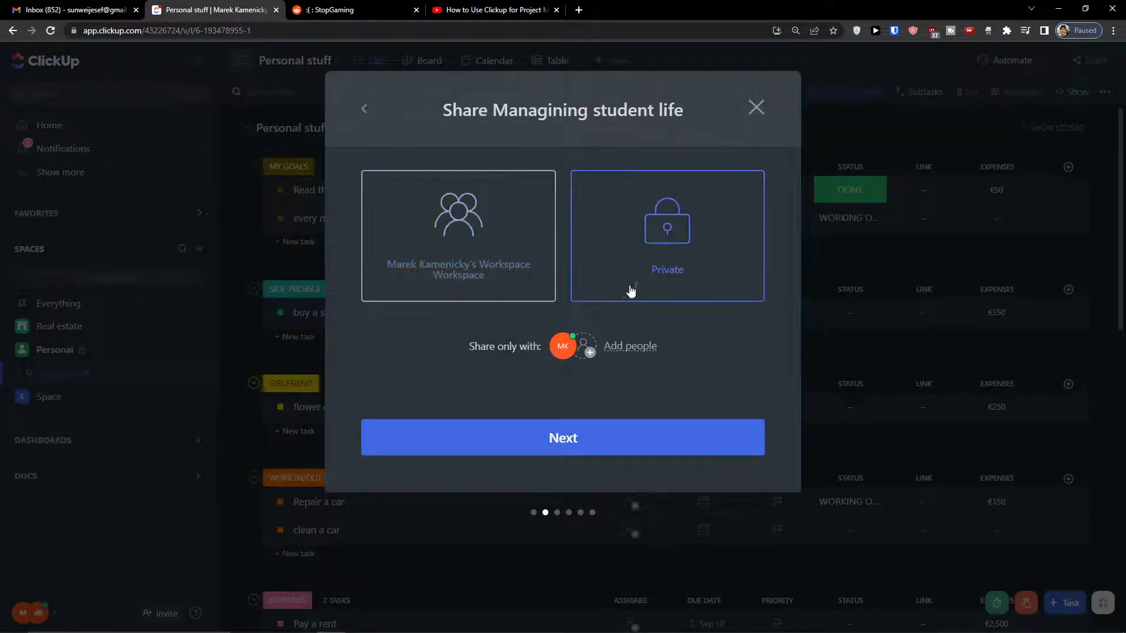
left_click(473, 296)
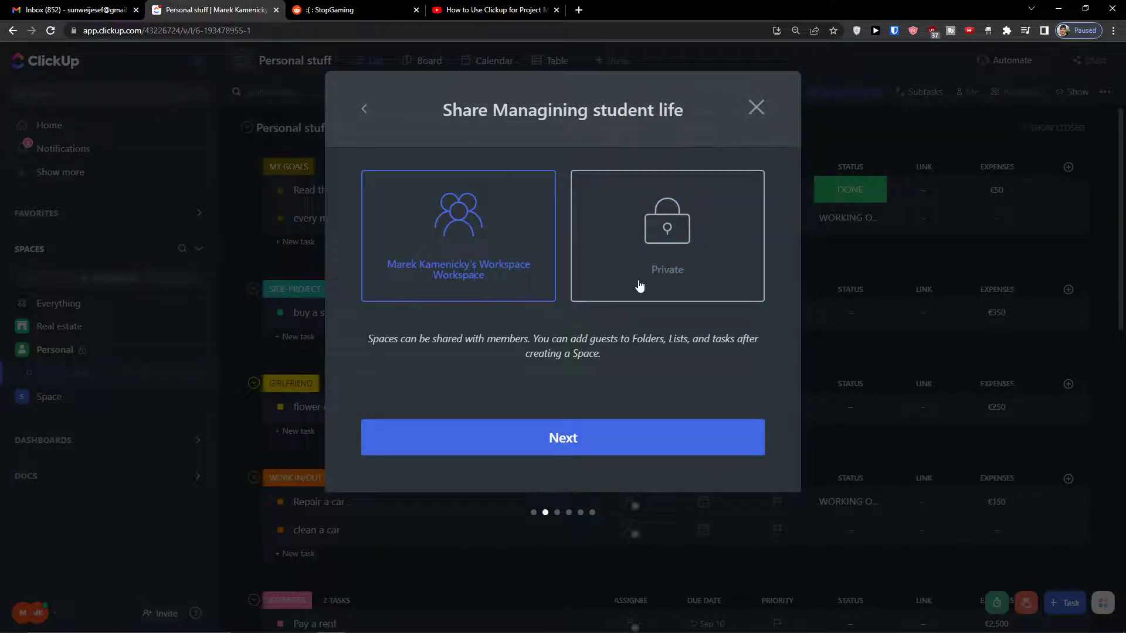
left_click(614, 299)
left_click(506, 443)
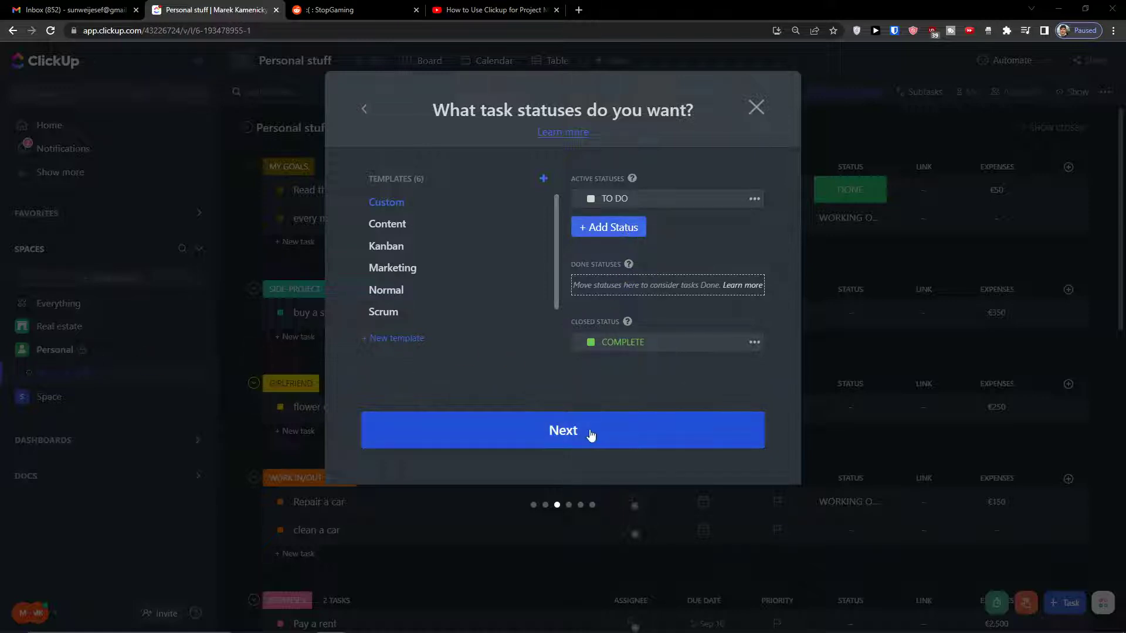
Keep the default statuses and leave the Priority and Multiple Assignees ClickApps enabled
left_click(553, 422)
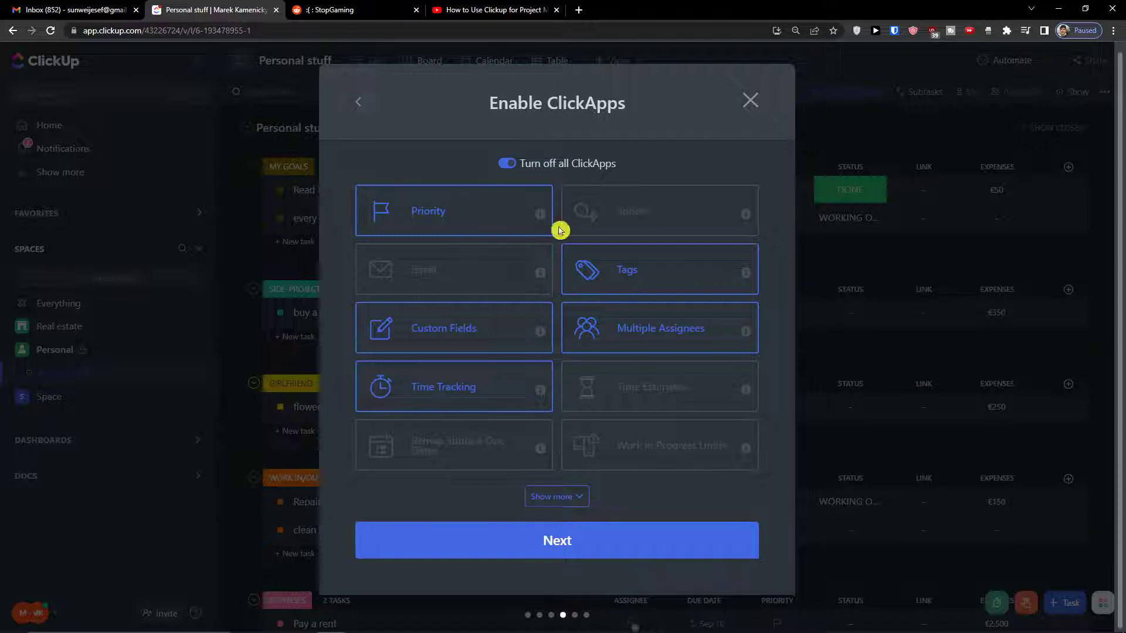
left_click(567, 507)
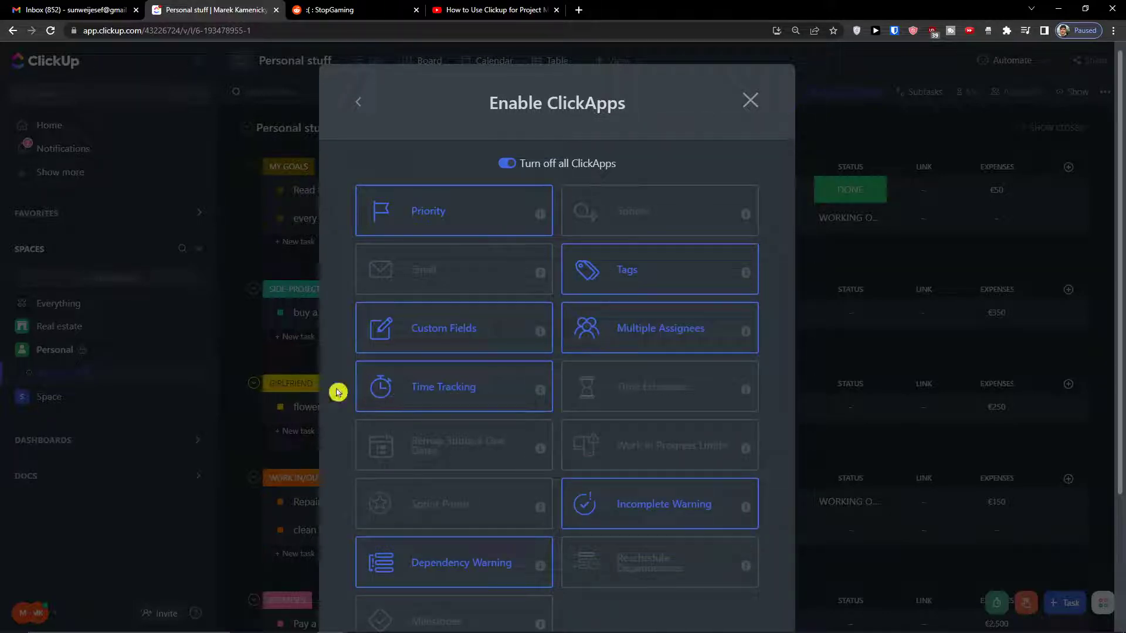
left_click(520, 212)
left_click(425, 220)
left_click(634, 334)
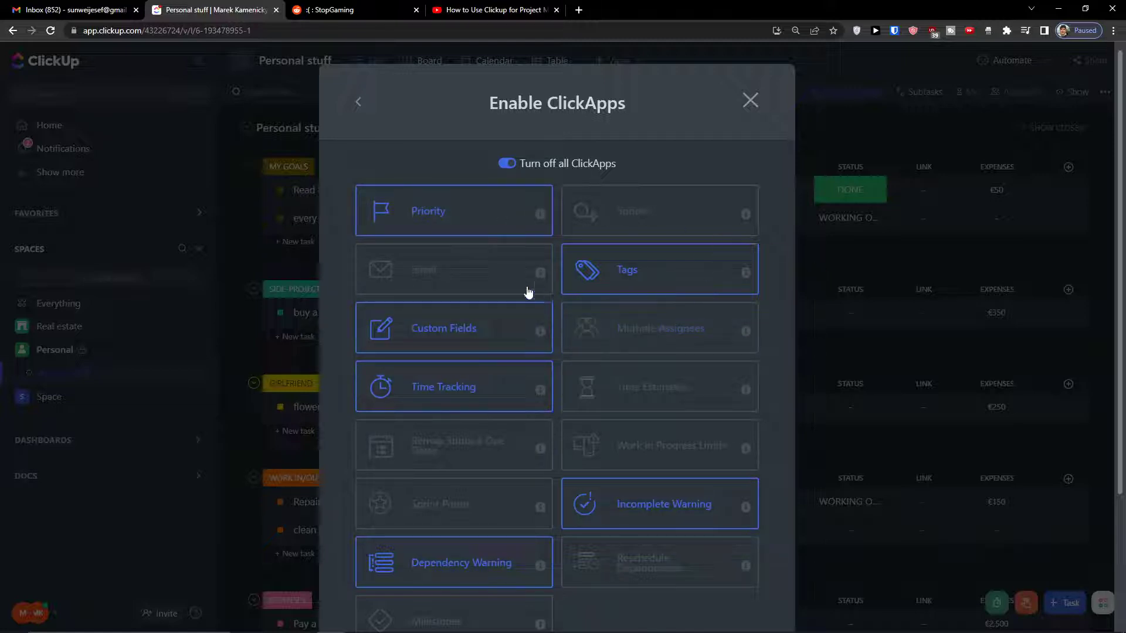
left_click(649, 339)
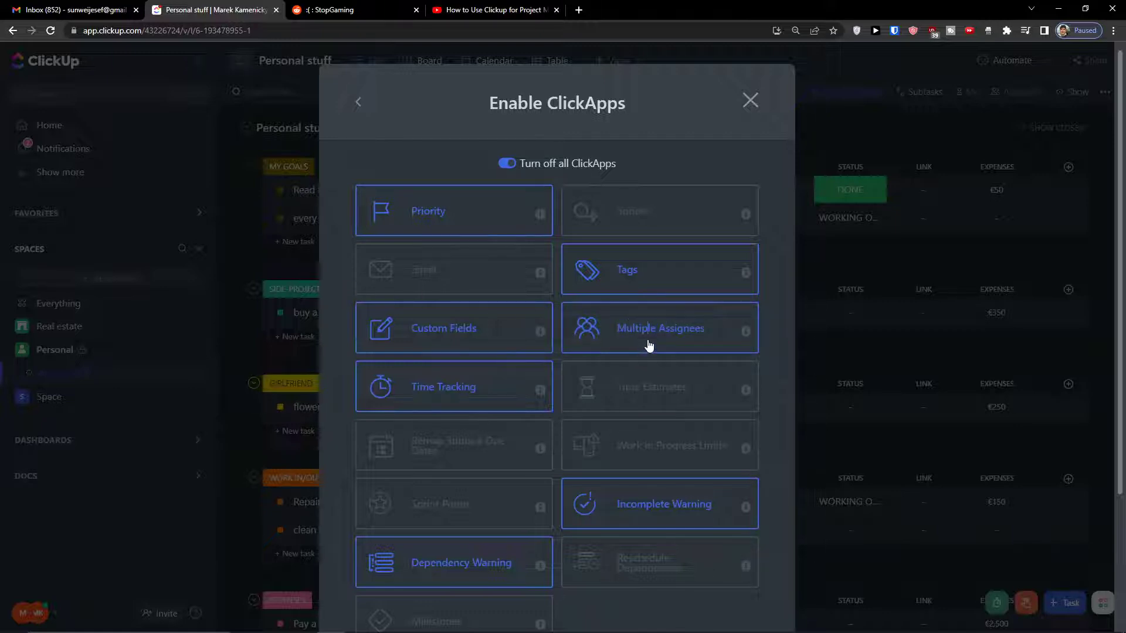
scroll(592, 364, "down", 3)
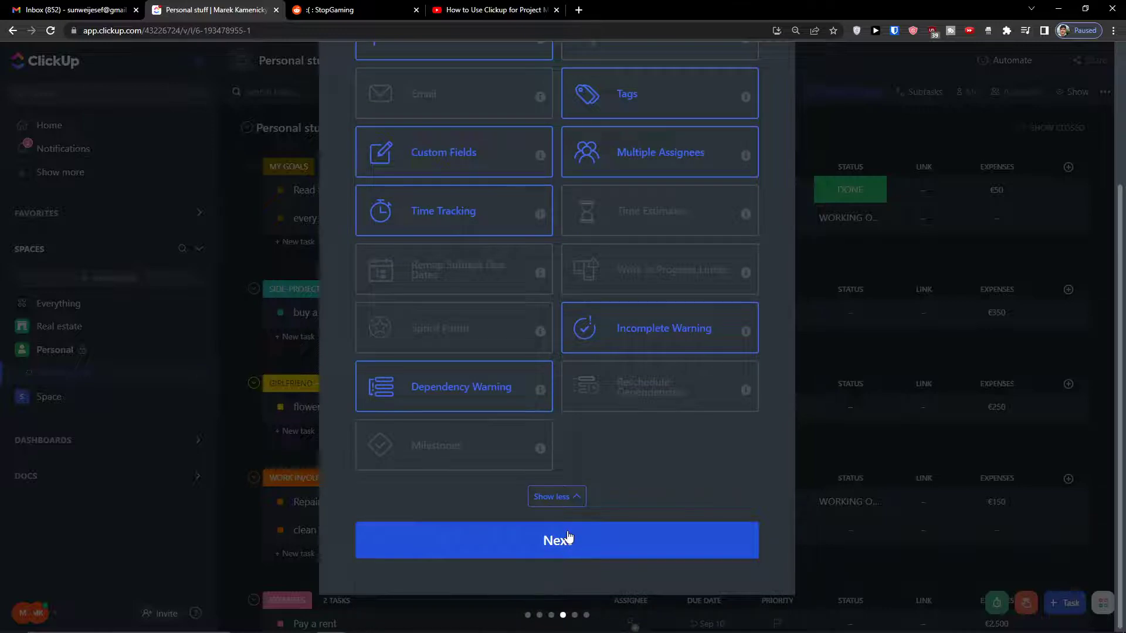
Add Timeline to the required views, then review and create the space
left_click(568, 536)
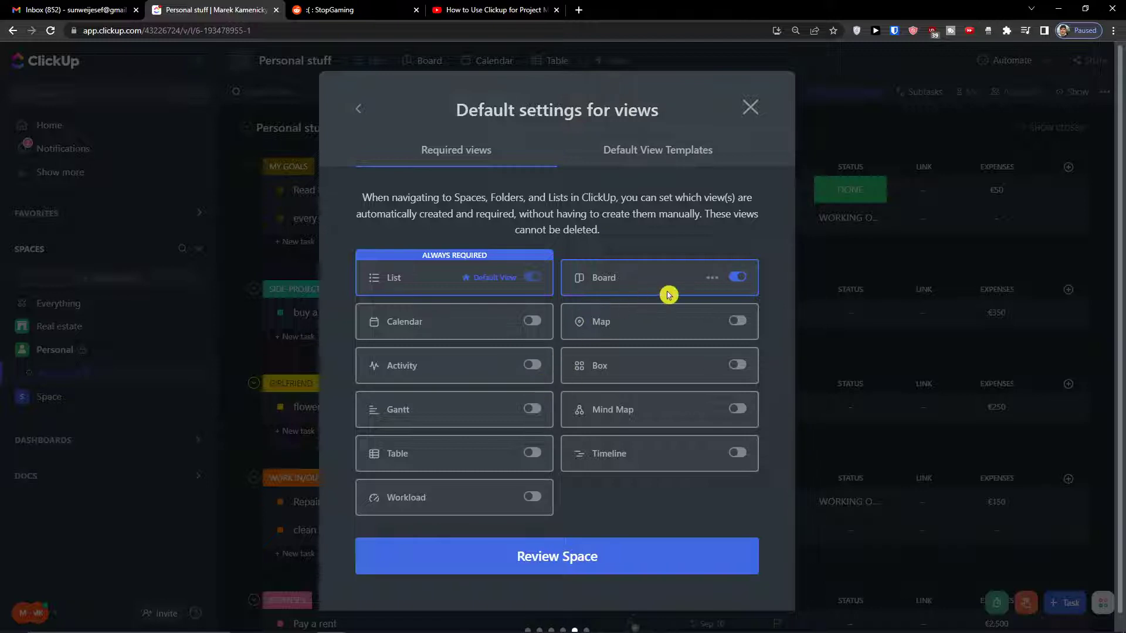
left_click(735, 454)
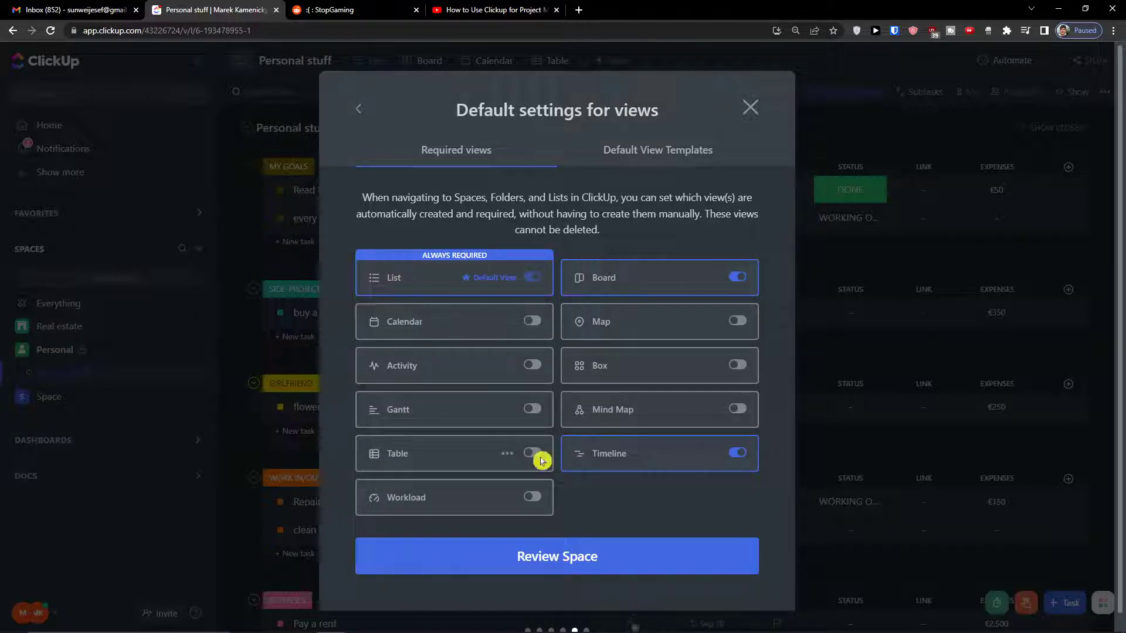
left_click(546, 546)
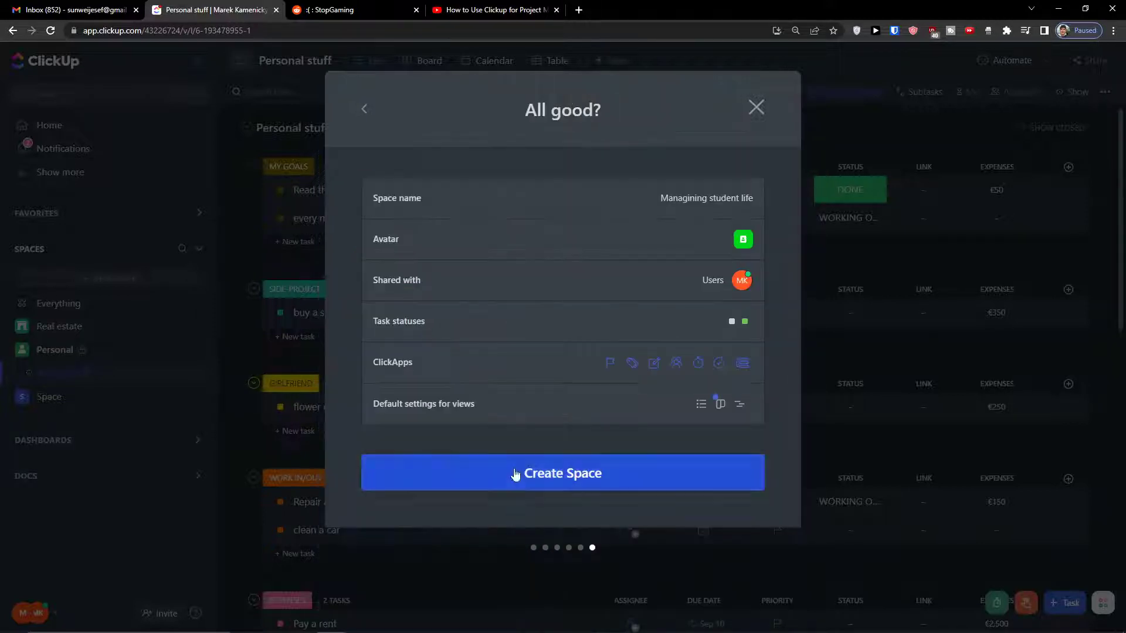
left_click(534, 458)
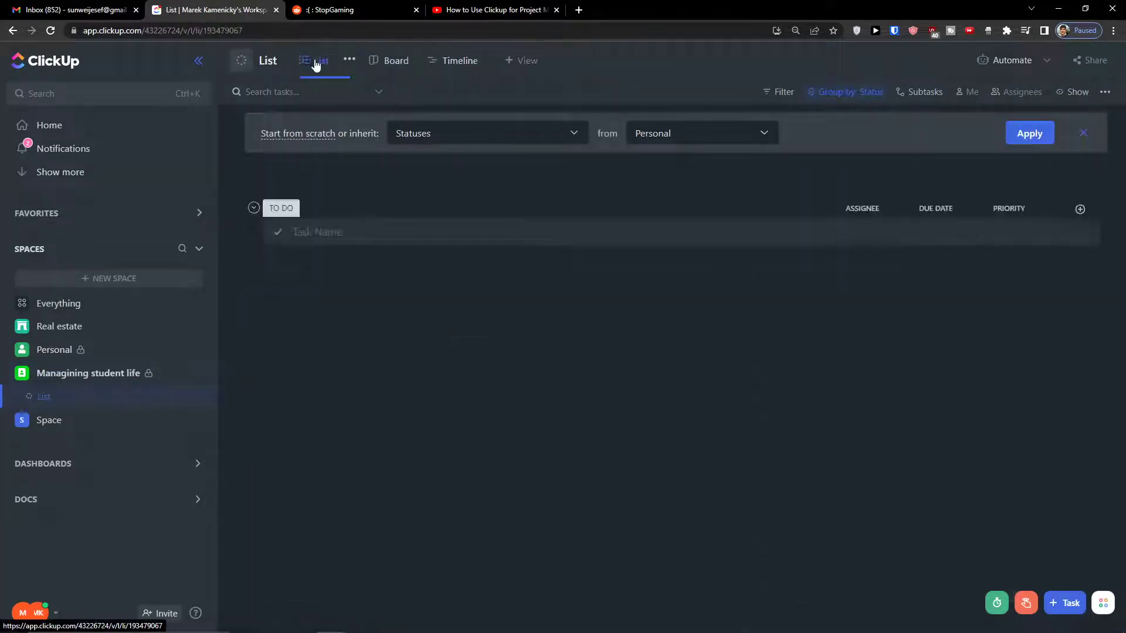
Rename the space's list to 'Class Schedule'
left_click(349, 60)
left_click(465, 414)
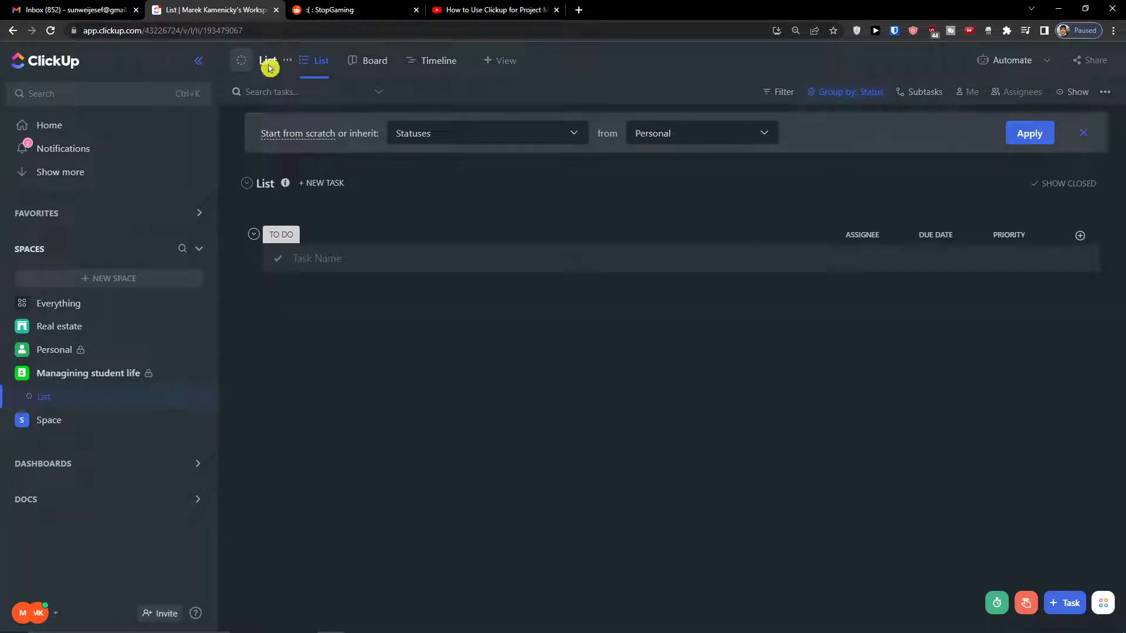
left_click(272, 186)
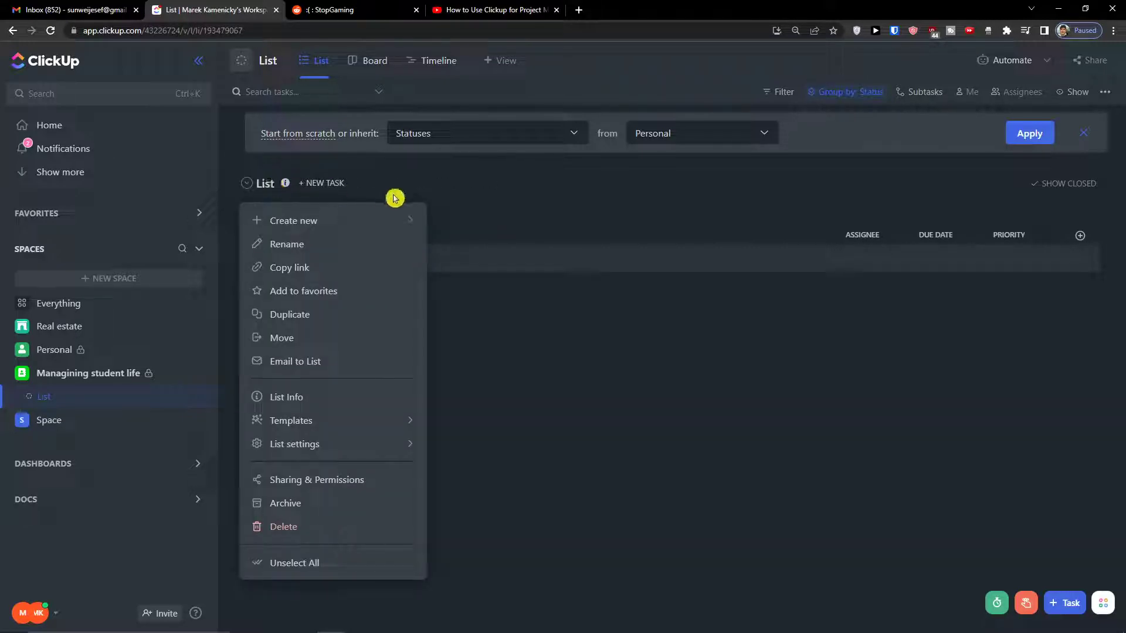
left_click(327, 244)
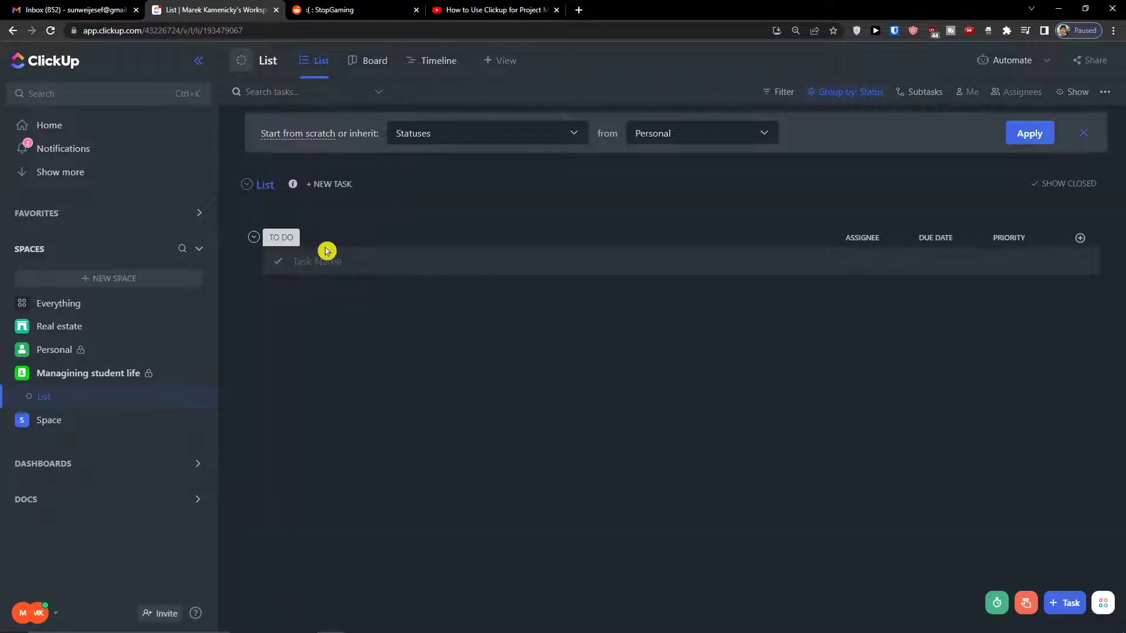
type("Class Sc")
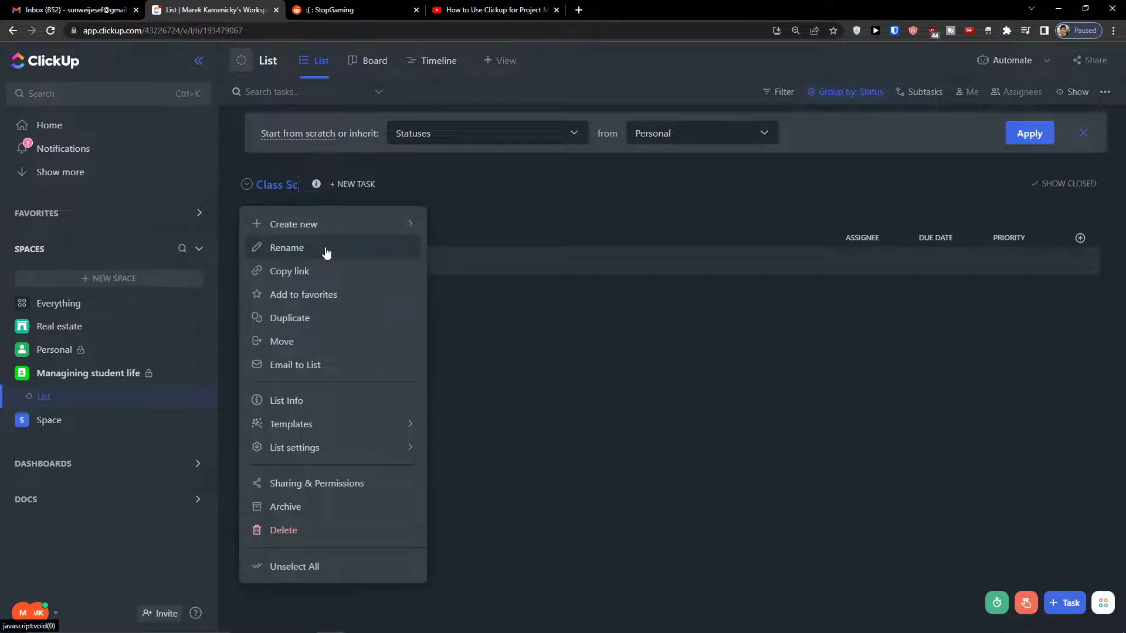
type("hedule")
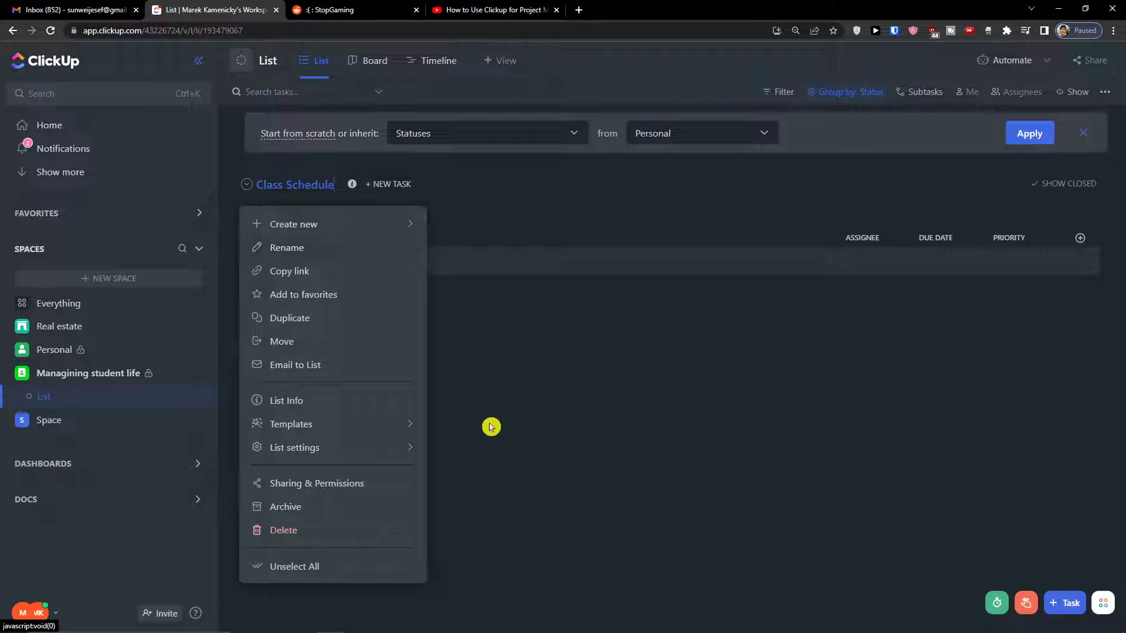
key("Return")
left_click(591, 398)
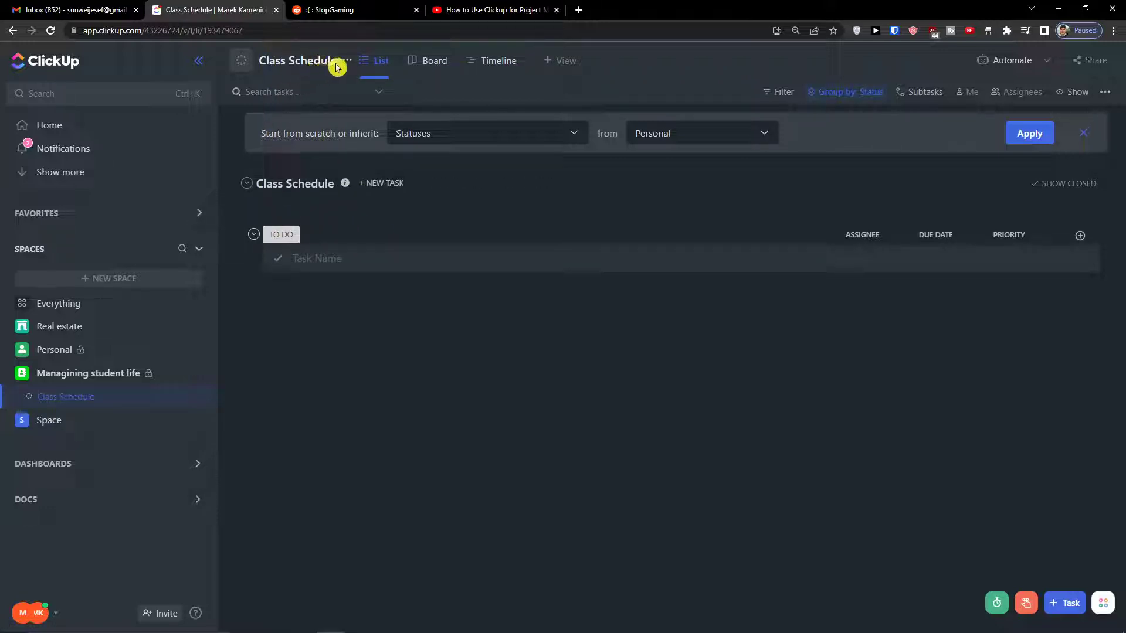
Switch Class Schedule to custom statuses FALL SEMESTER and SPRING SEMESTER, replacing TO DO and IN PROGRESS, and save
left_click(352, 61)
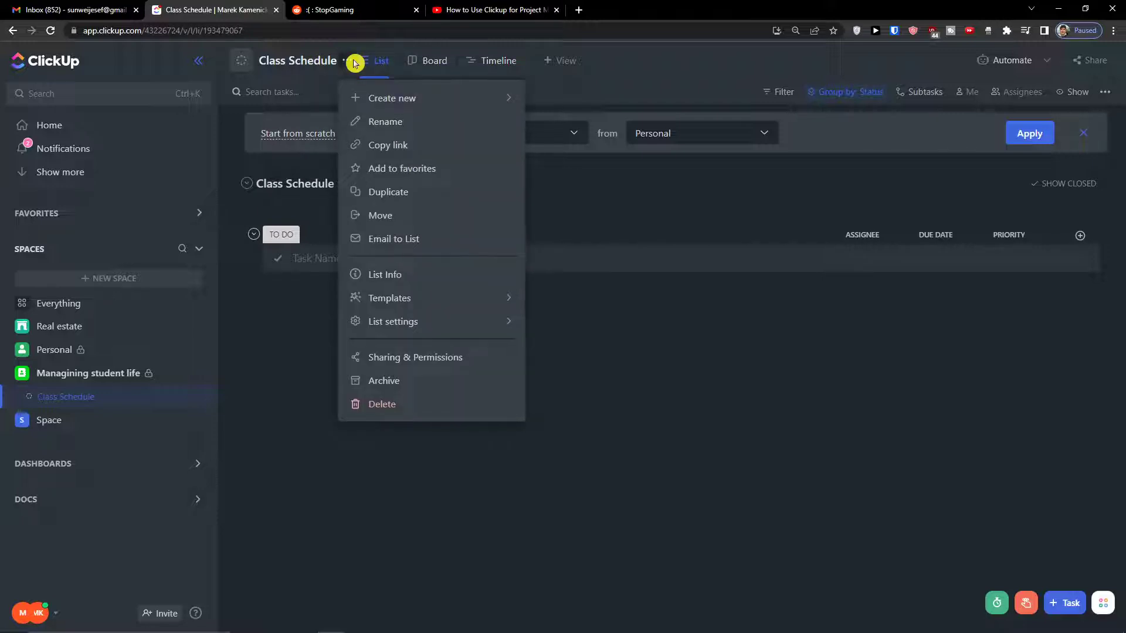
mouse_move(469, 322)
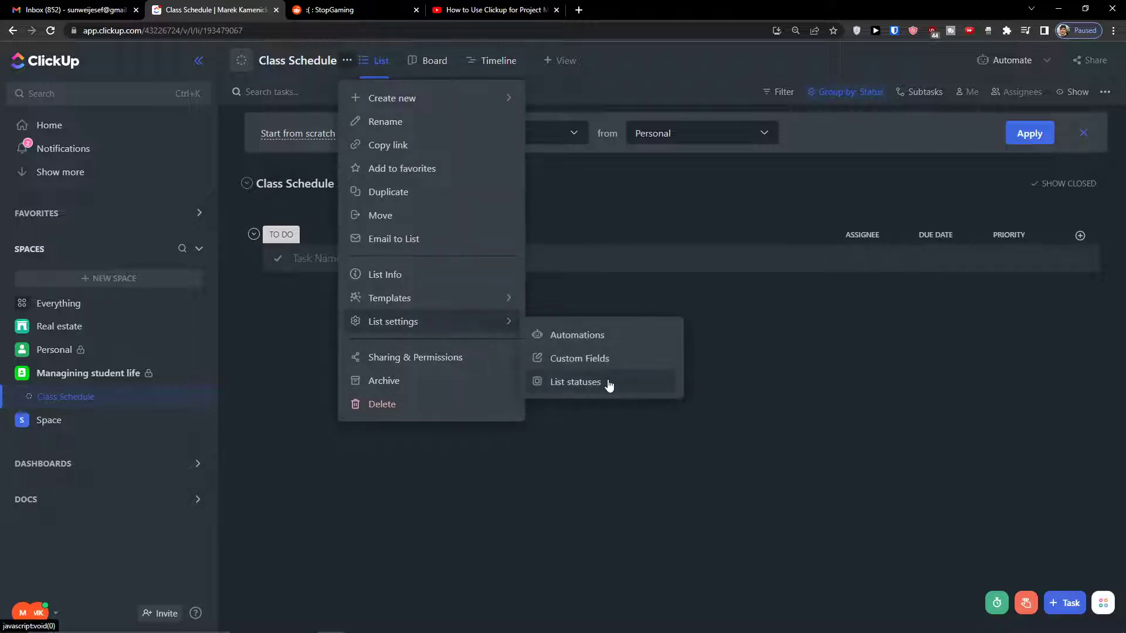
left_click(609, 382)
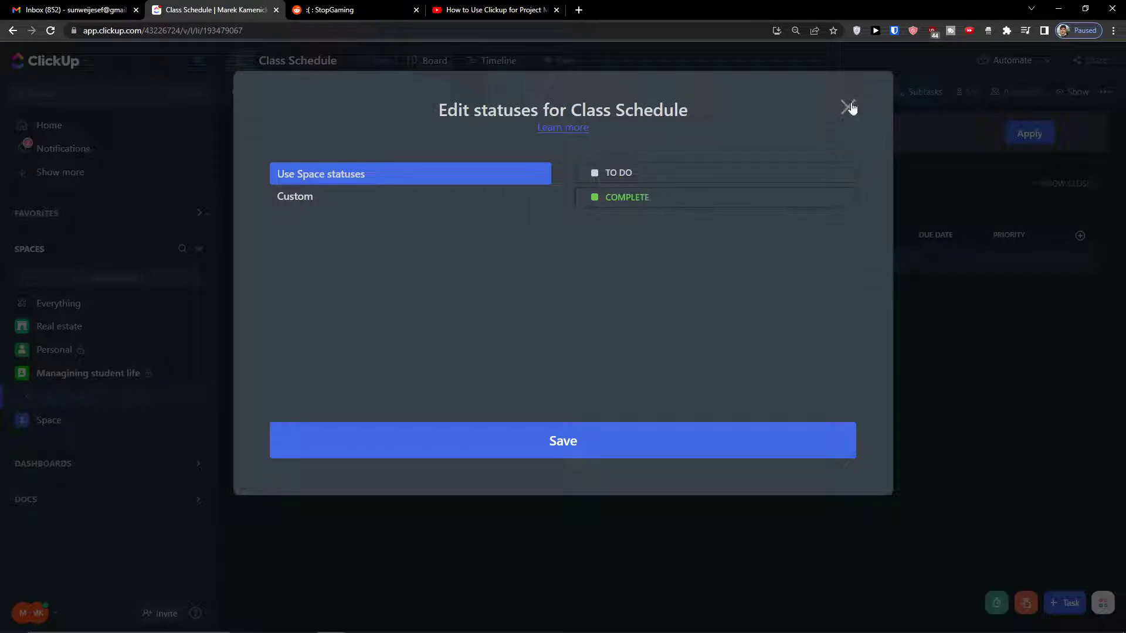
left_click(381, 198)
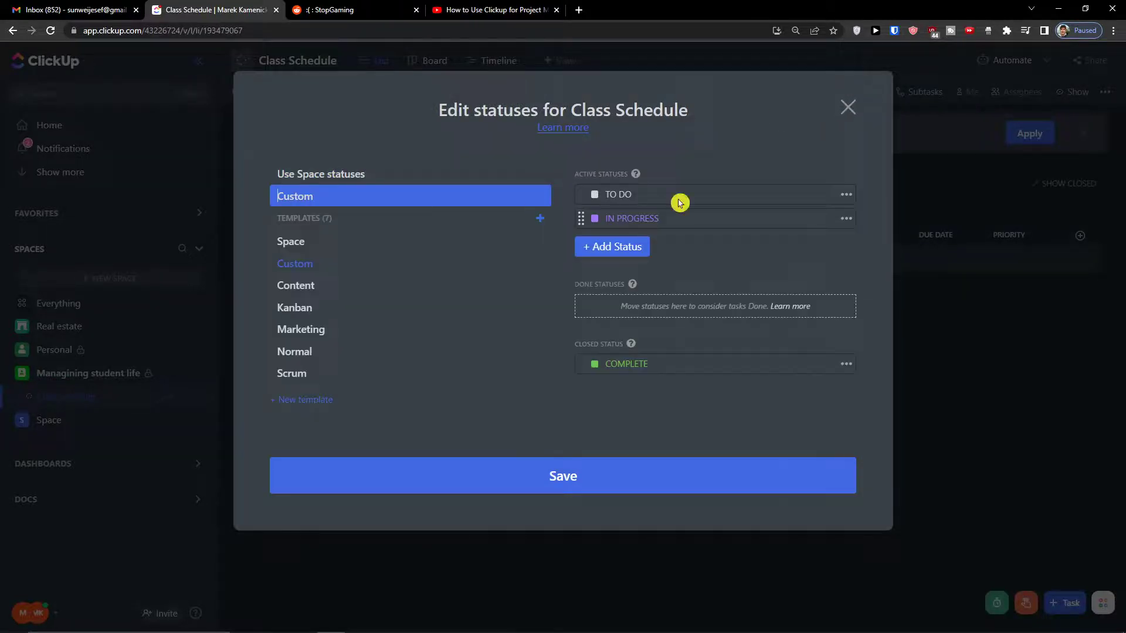
left_click(620, 195)
type("FALL SEMESTER")
key("Return")
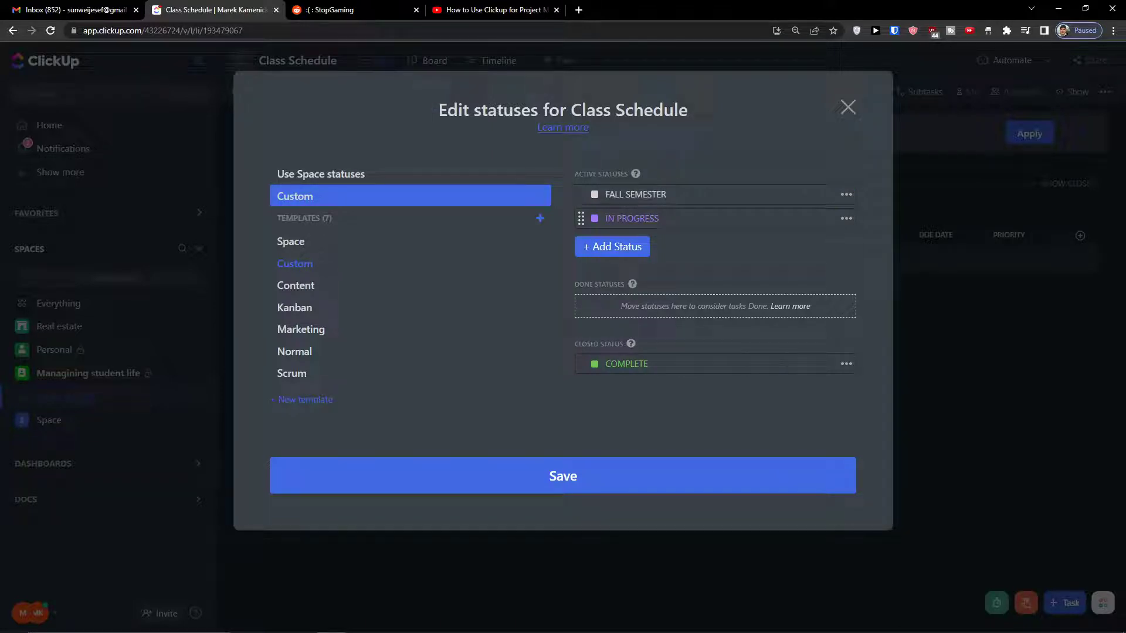
left_click(679, 221)
type("Sp")
left_click(525, 467)
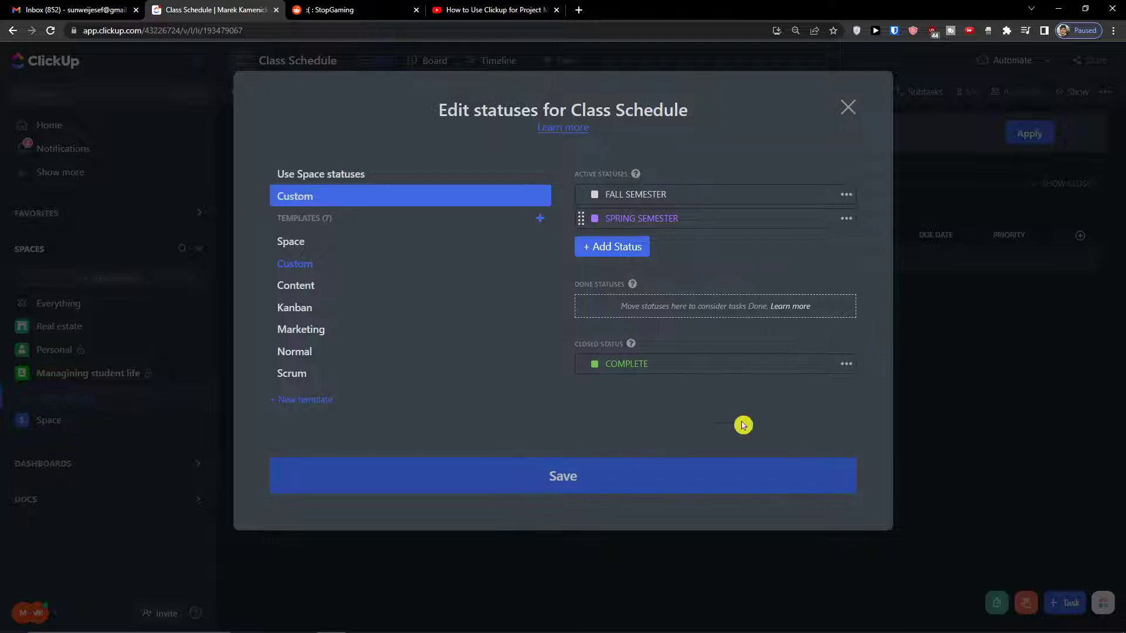
left_click(903, 93)
left_click(1031, 136)
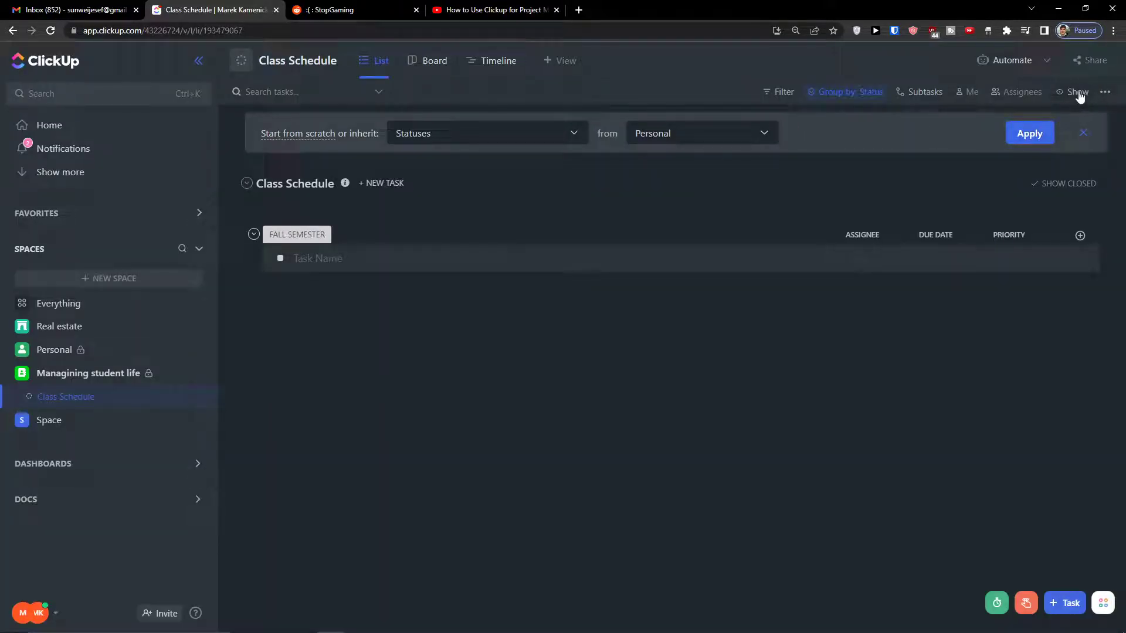
Turn on empty statuses so both semester groups appear in the list
left_click(1079, 93)
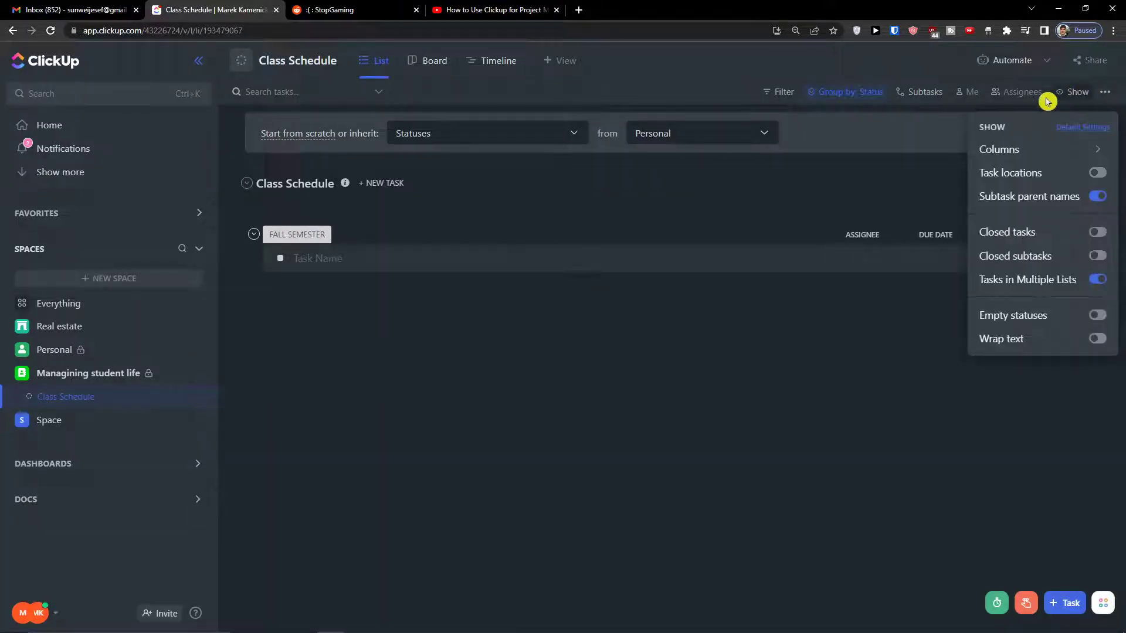
left_click(1097, 315)
left_click(442, 412)
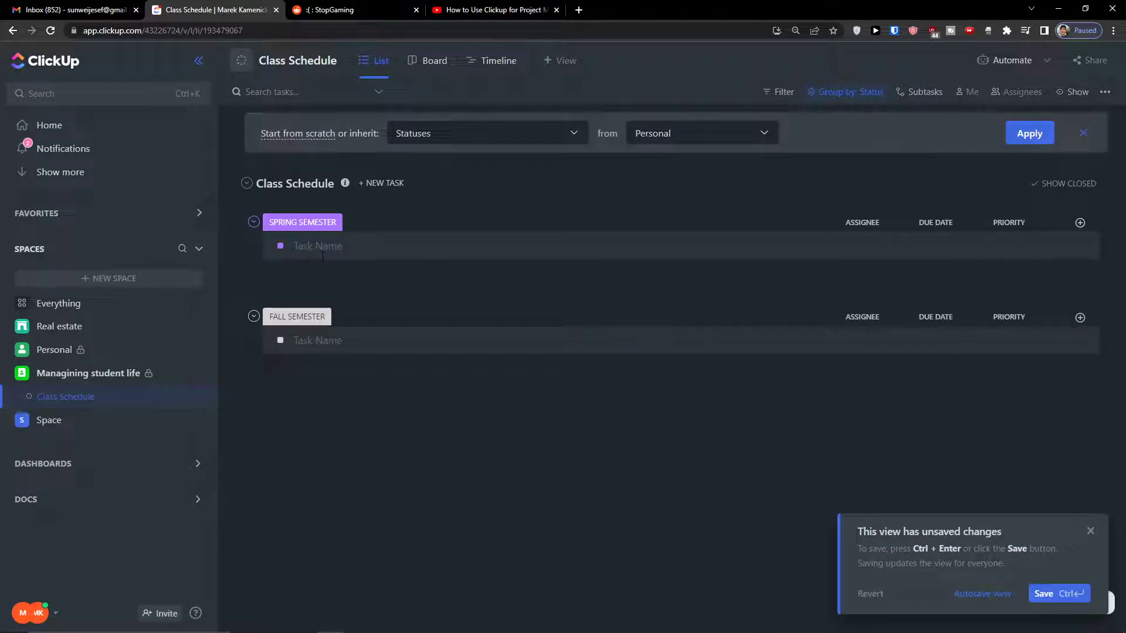
Try reordering SPRING SEMESTER above FALL SEMESTER in the status editor, closing it unchanged
left_click(345, 61)
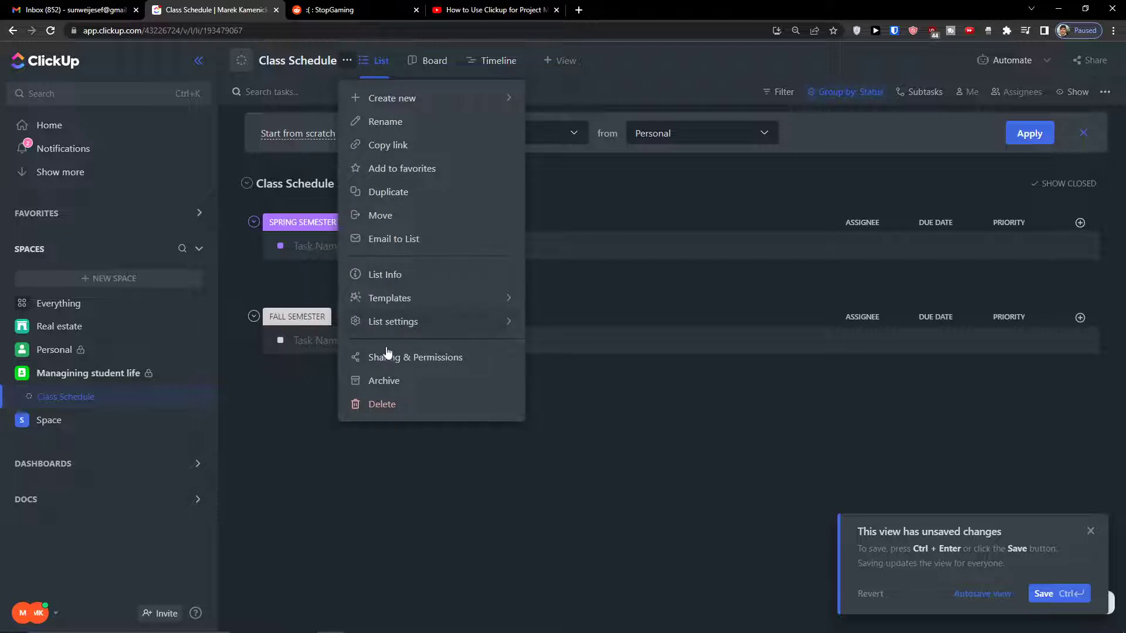
mouse_move(447, 328)
left_click(553, 380)
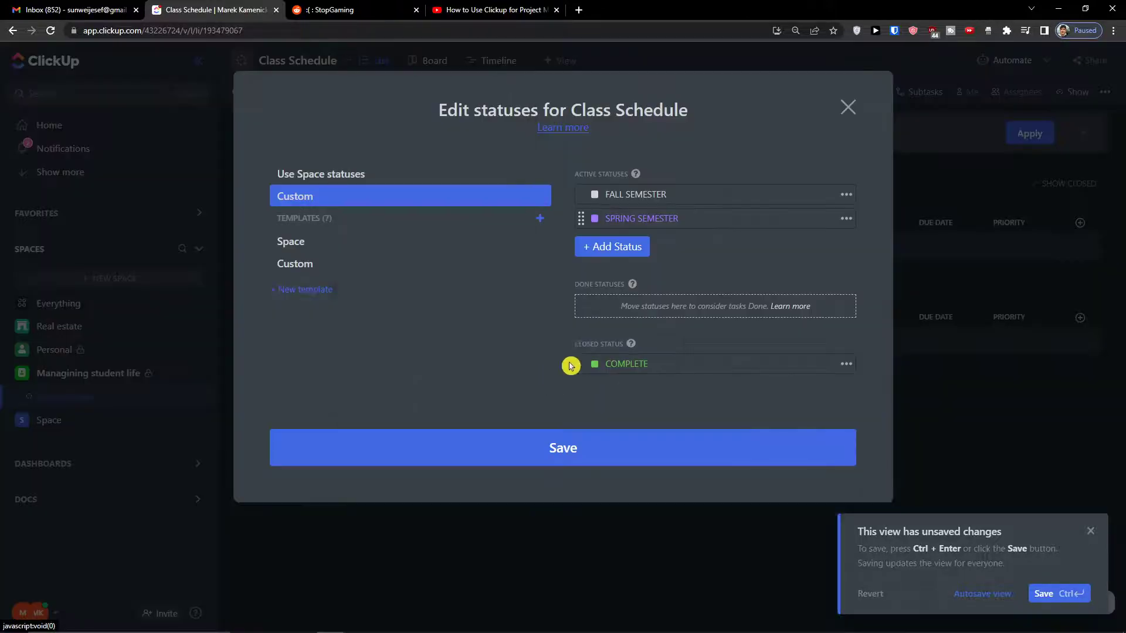
left_click_drag(581, 217, 801, 106)
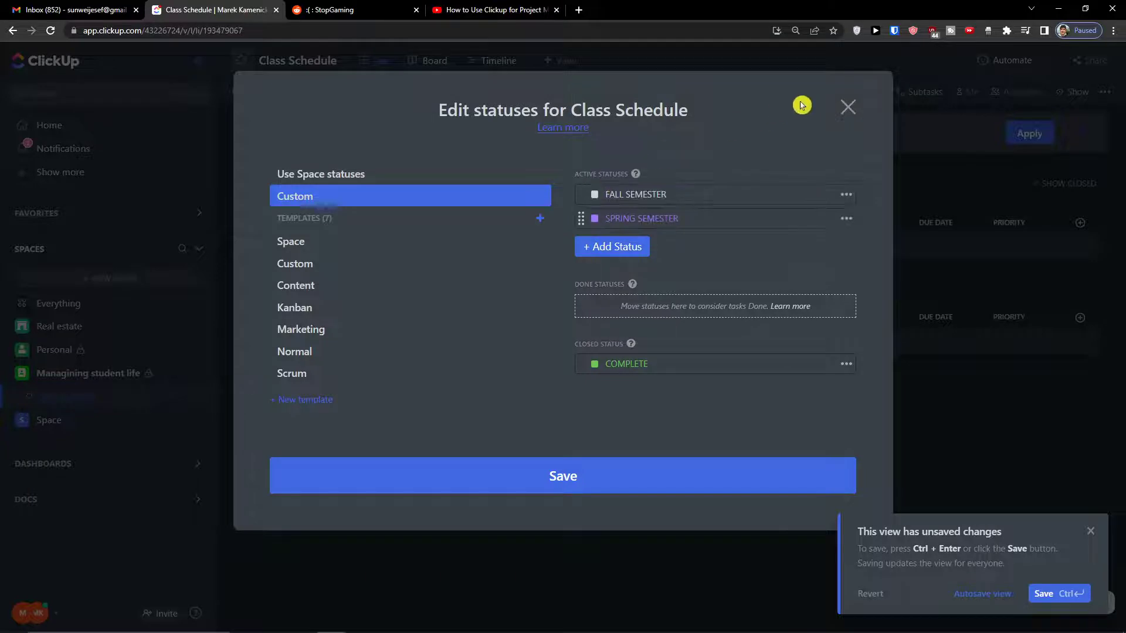
left_click(849, 106)
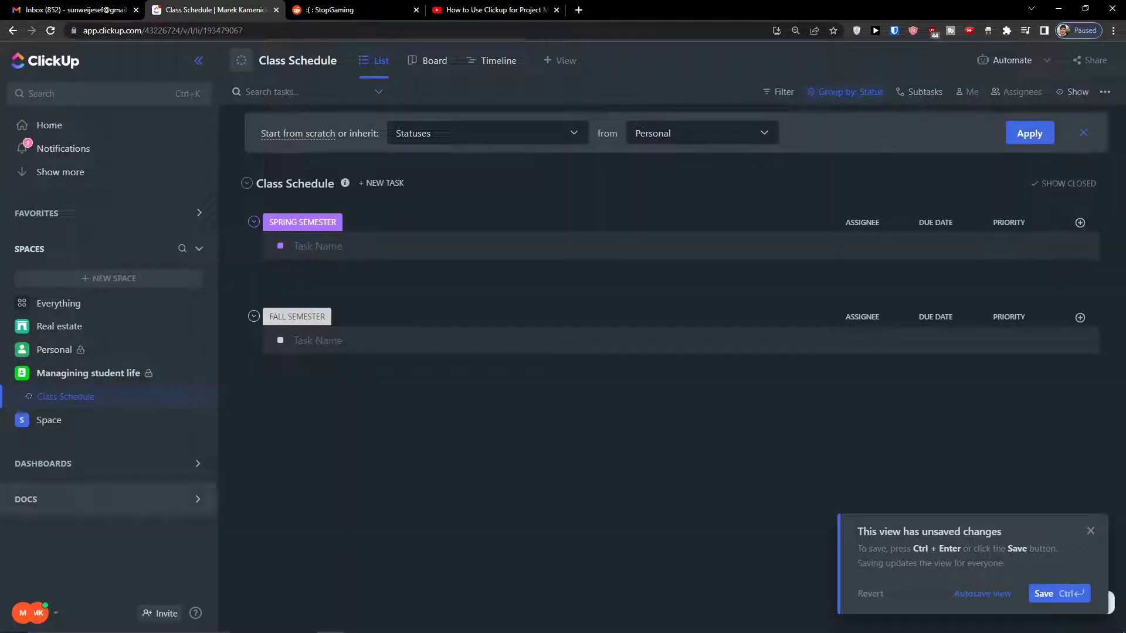
Add a task named 'history 101' under SPRING SEMESTER
left_click(368, 249)
type("history 101")
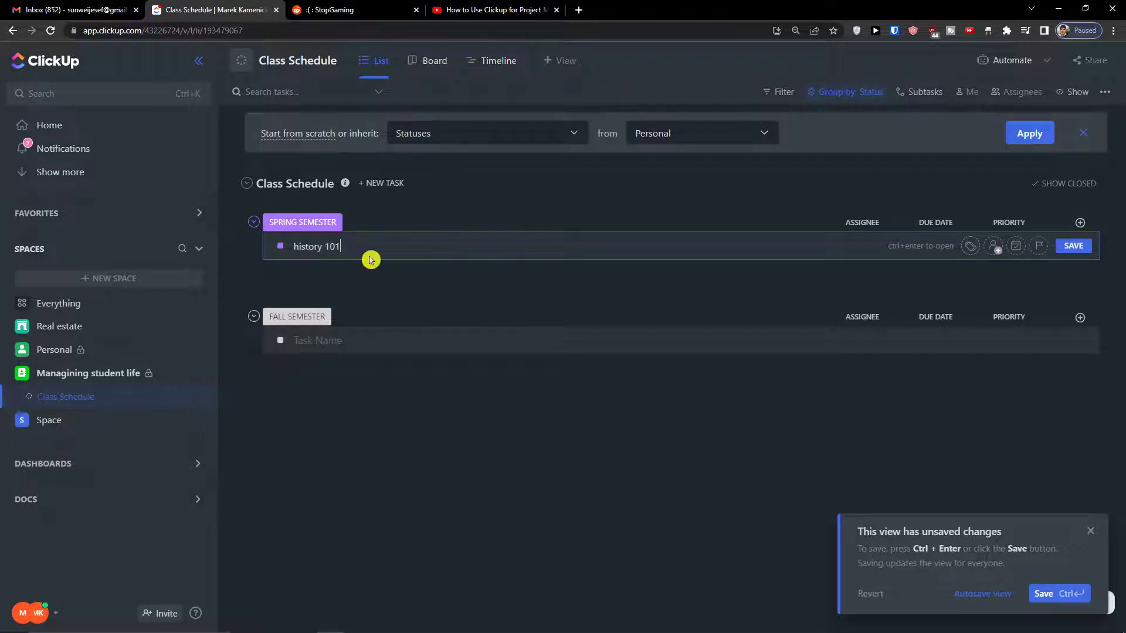
key("Return")
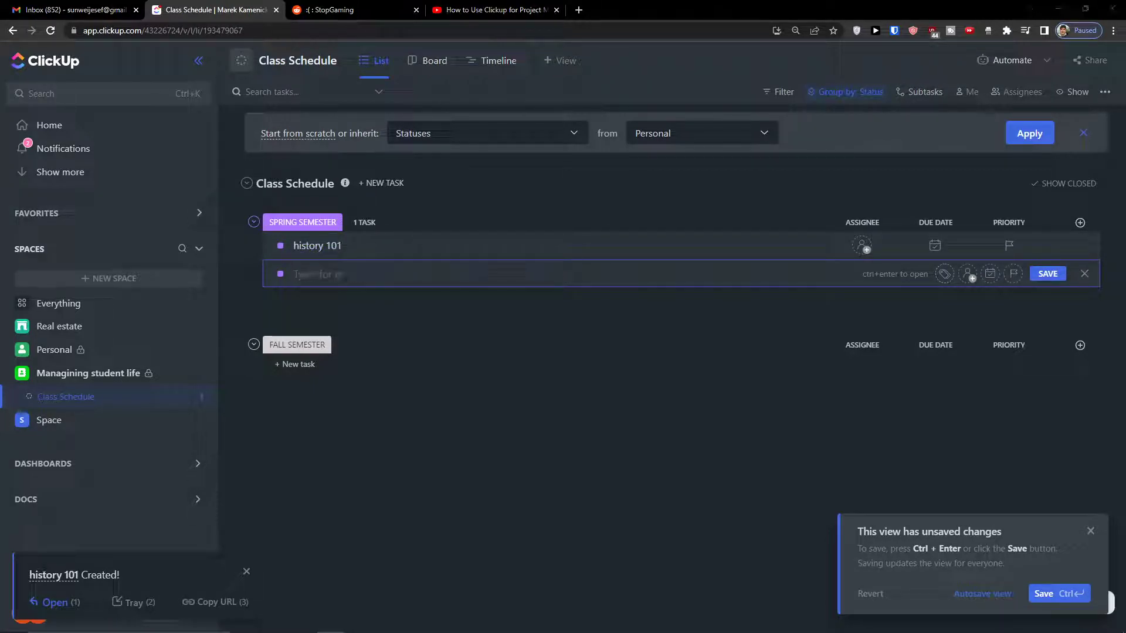
Add a dropdown column named DAY OF THE WEEK
left_click(1080, 223)
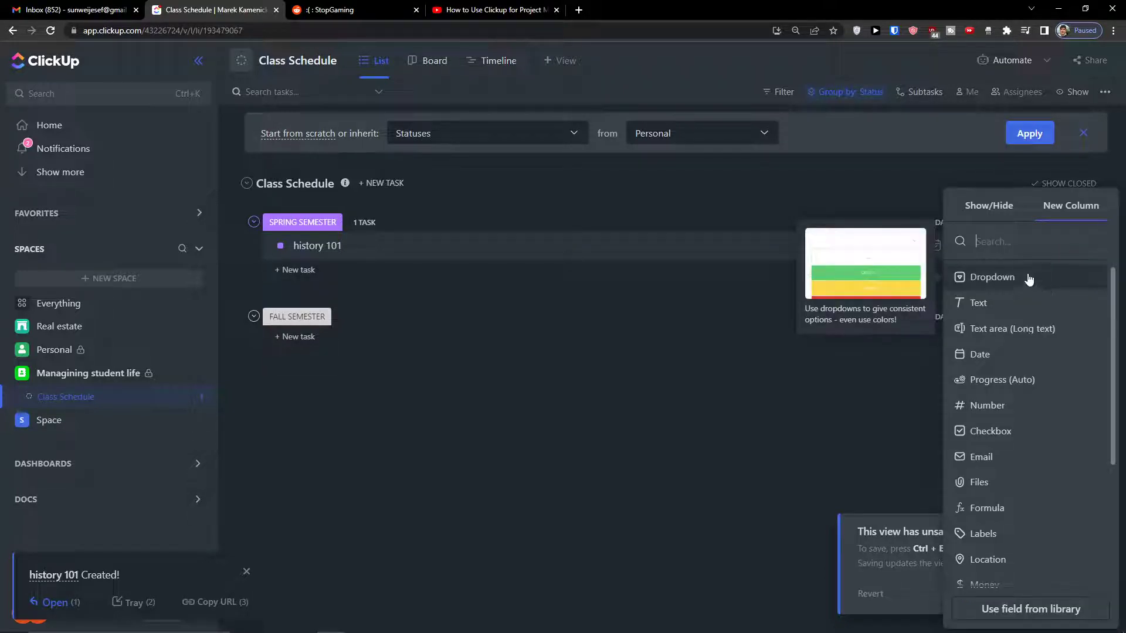
left_click(1005, 276)
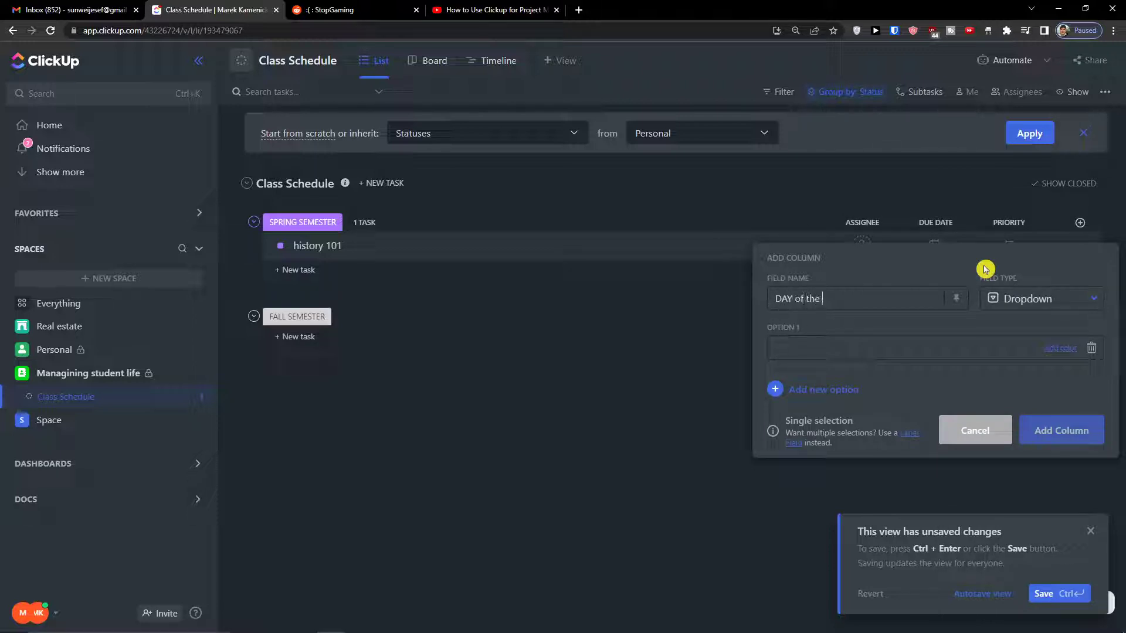
key("Caps_Lock")
key("BackSpace")
key("BackSpace")
type("OF THE WEEK")
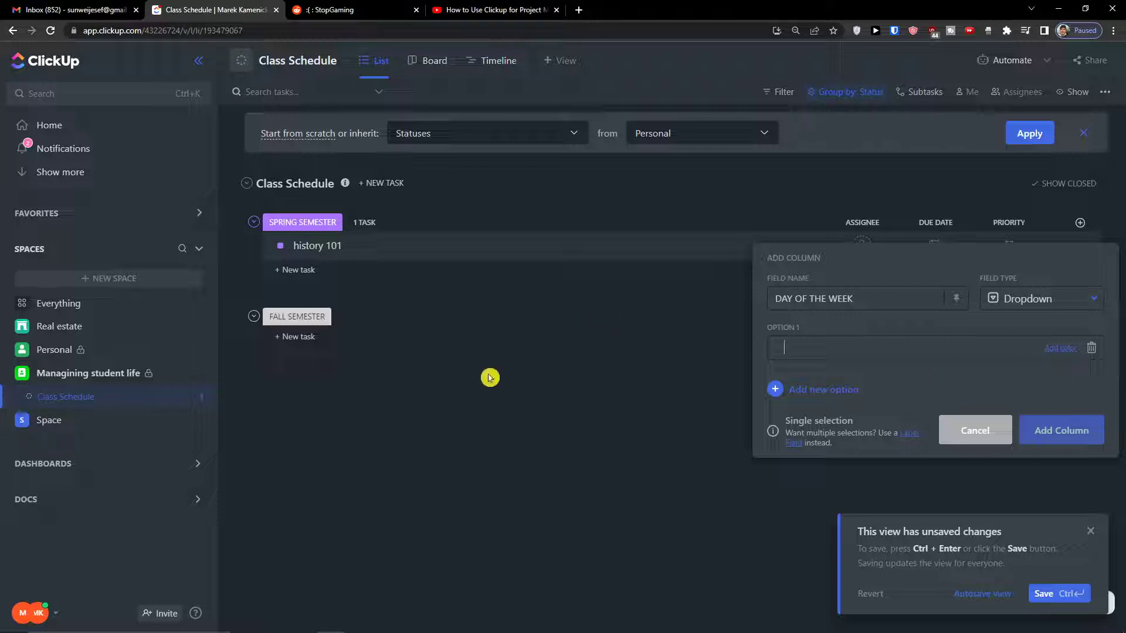
Give the dropdown options MONDAY, TUESDAY, WEDNESDAY, THURSDAY and FRIDAY and create the column
type("ONDAY")
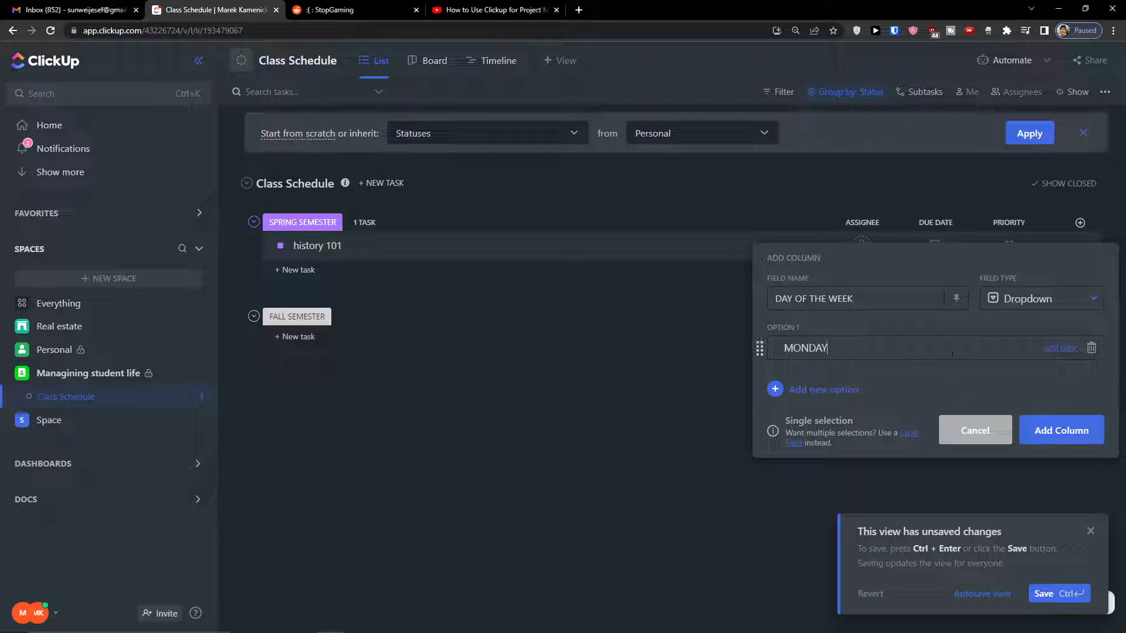
key("Return")
type("TUESDAY")
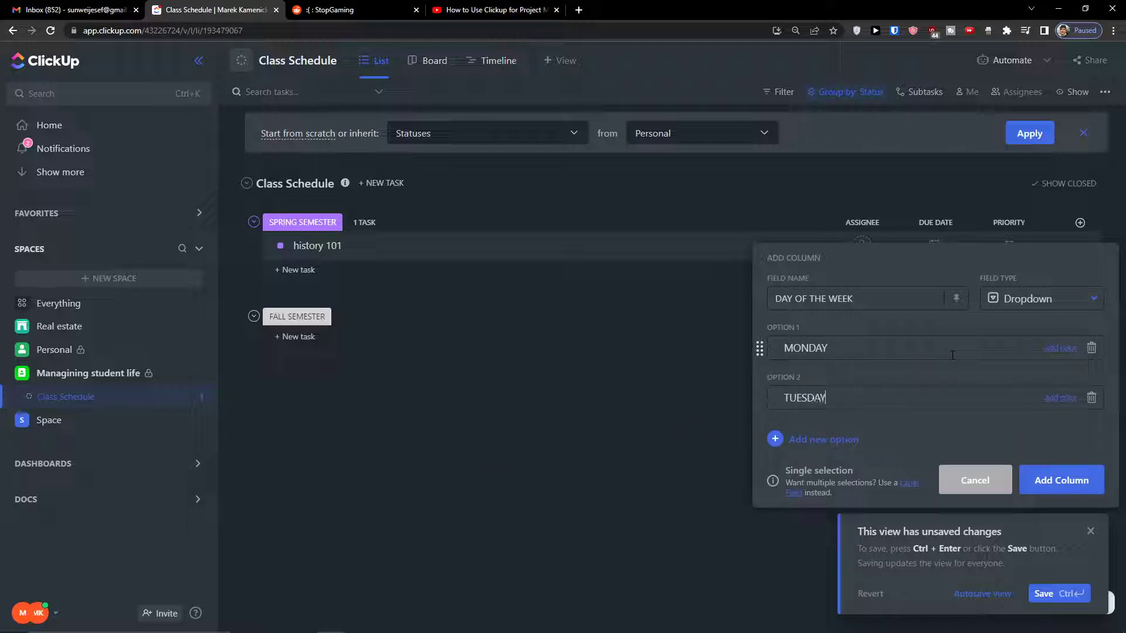
key("Return")
type("WEDNESDAYTHURSDA")
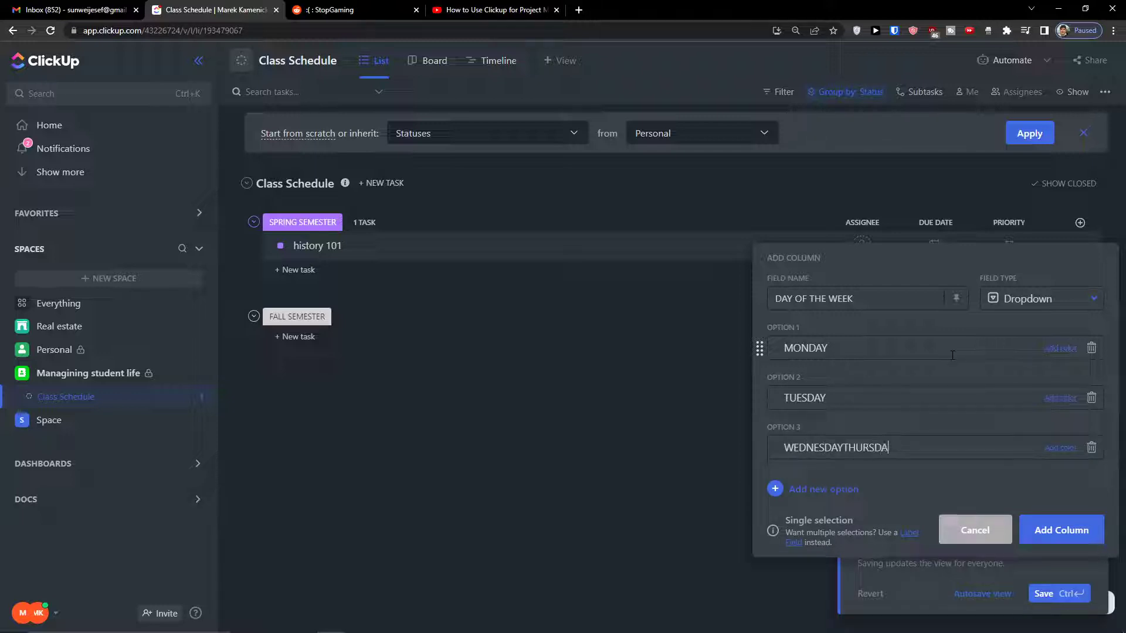
key("Return")
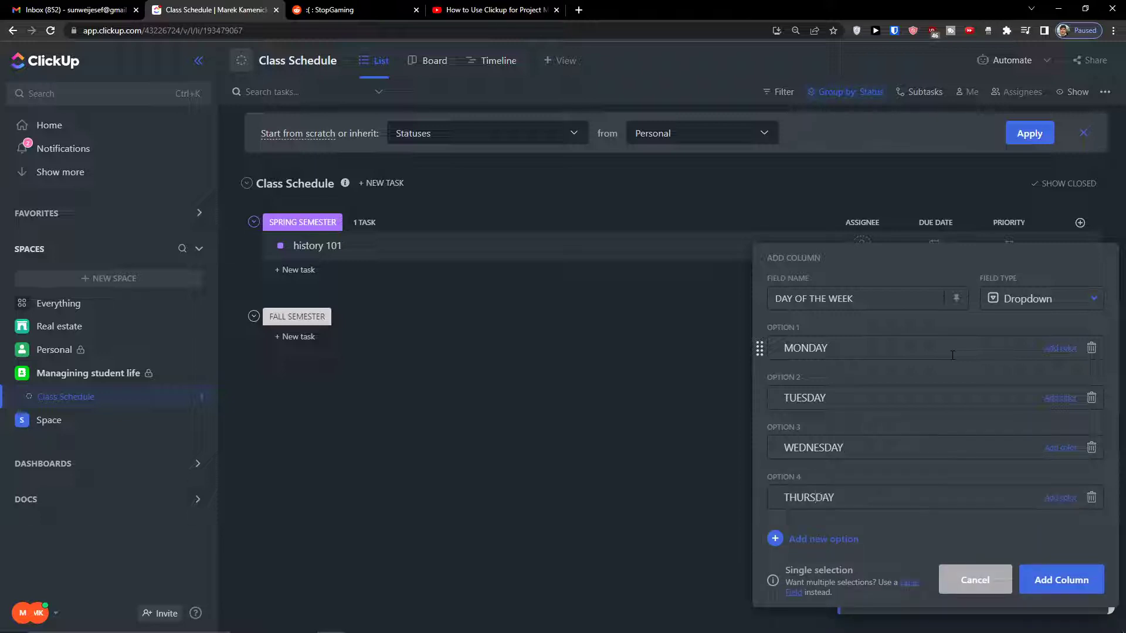
key("Return")
type("FRIDAY")
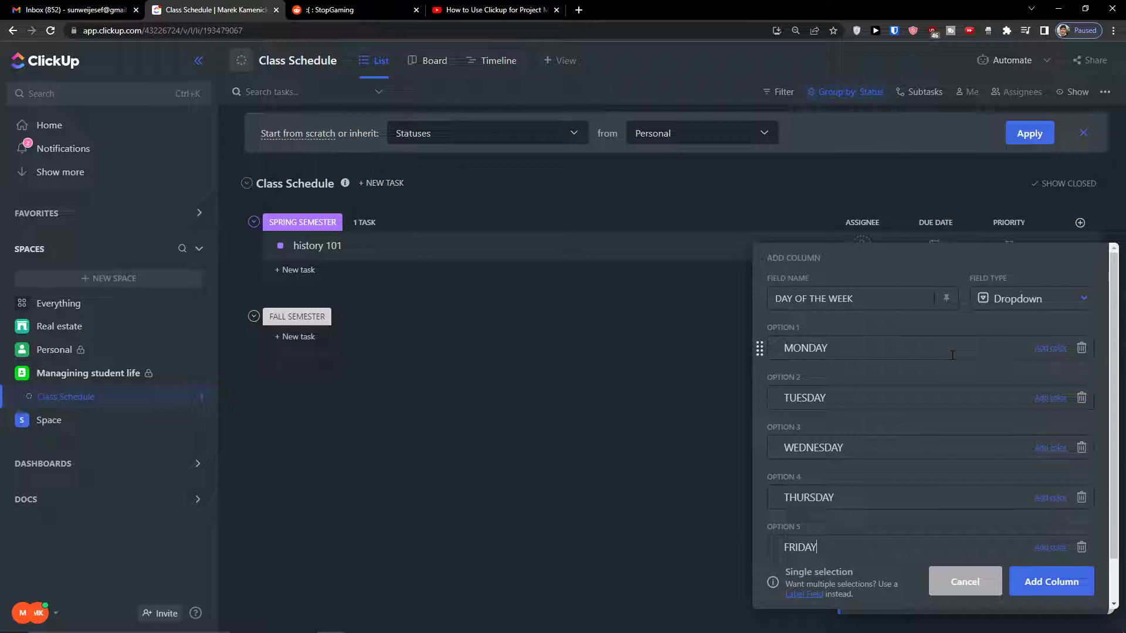
left_click(1028, 578)
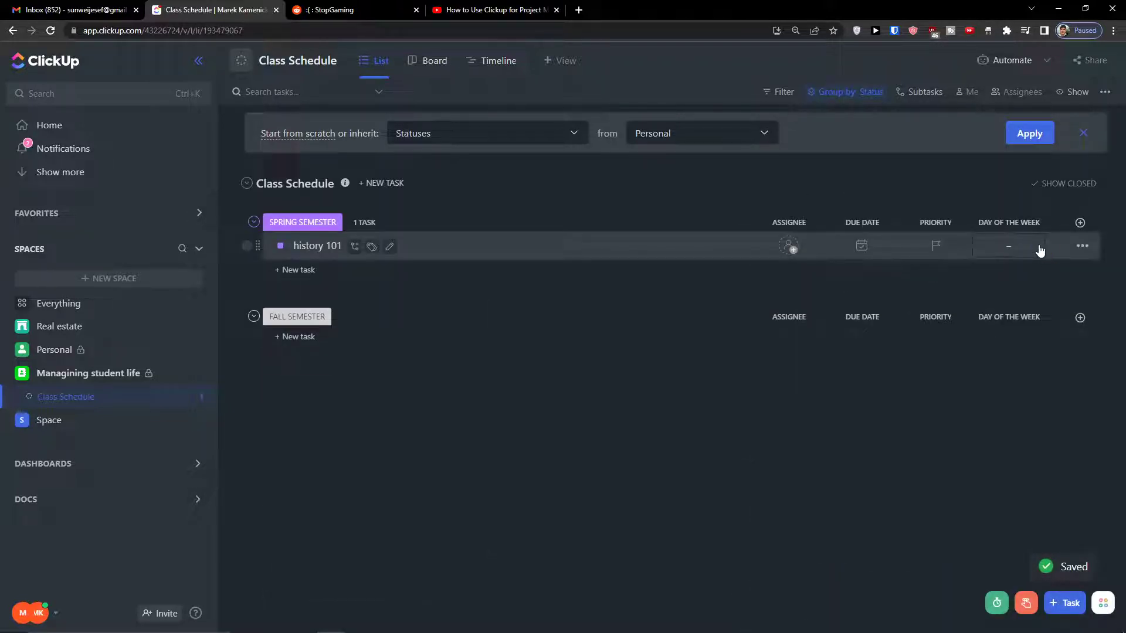
Colour the MONDAY option blue in the DAY OF THE WEEK field and save
left_click(1025, 252)
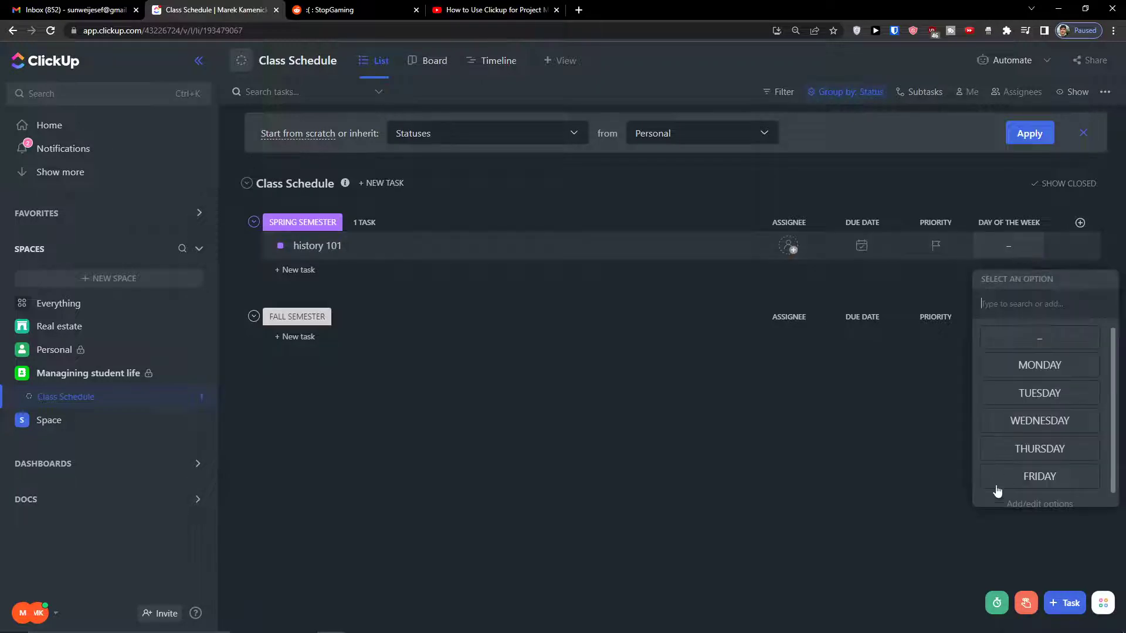
left_click(1041, 496)
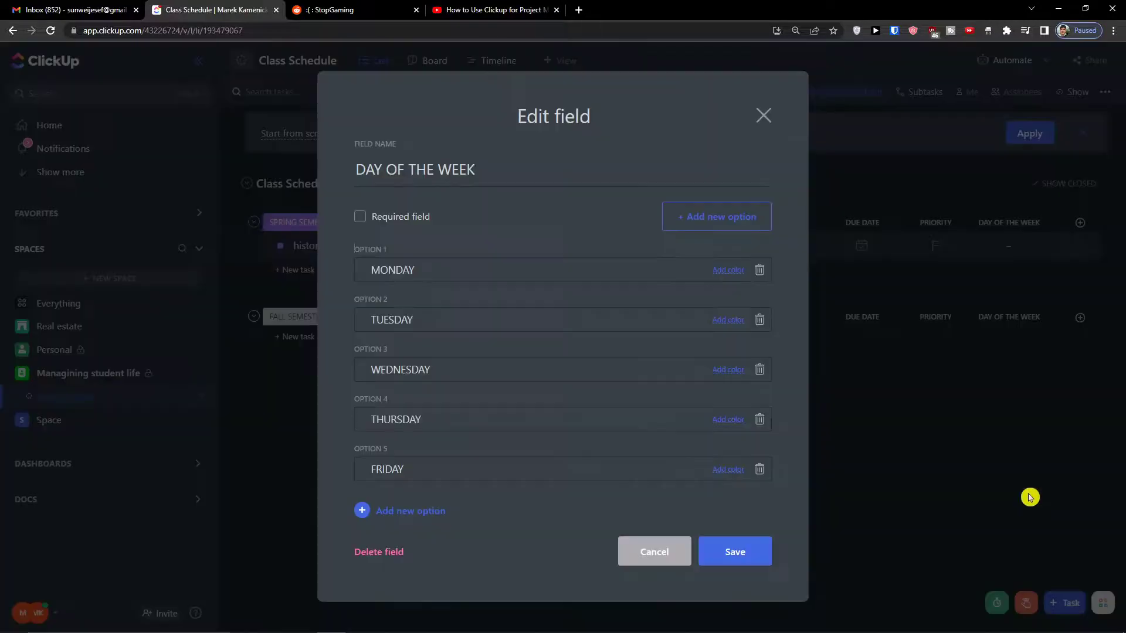
left_click(720, 271)
left_click(725, 344)
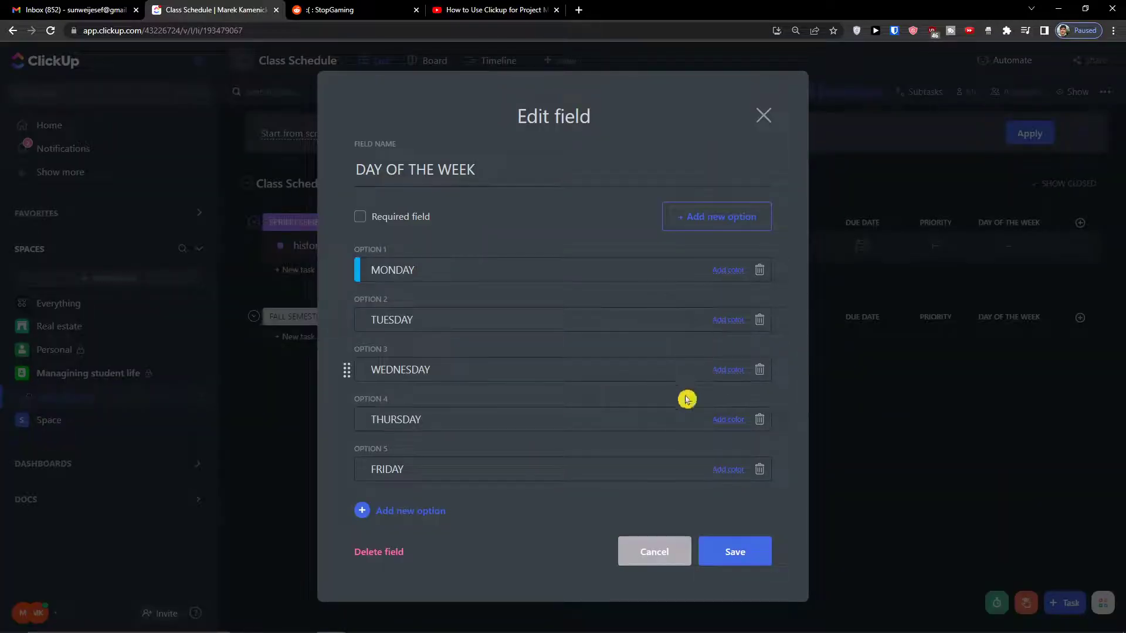
left_click(722, 542)
Set history 101's day of the week to MONDAY
left_click(996, 247)
left_click(1034, 367)
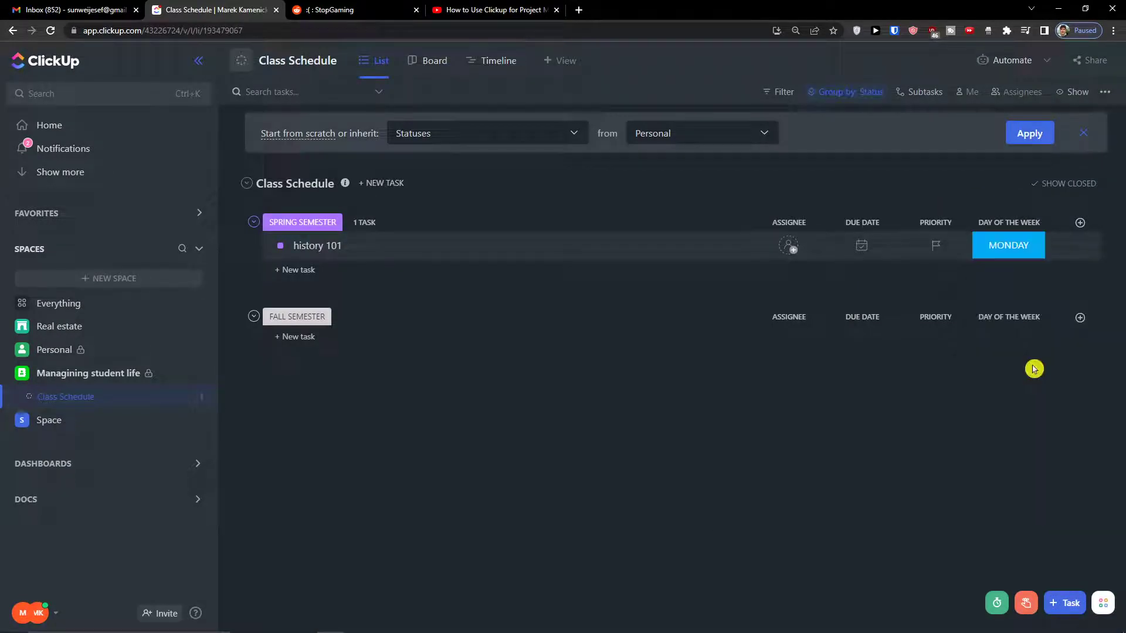
left_click(1081, 223)
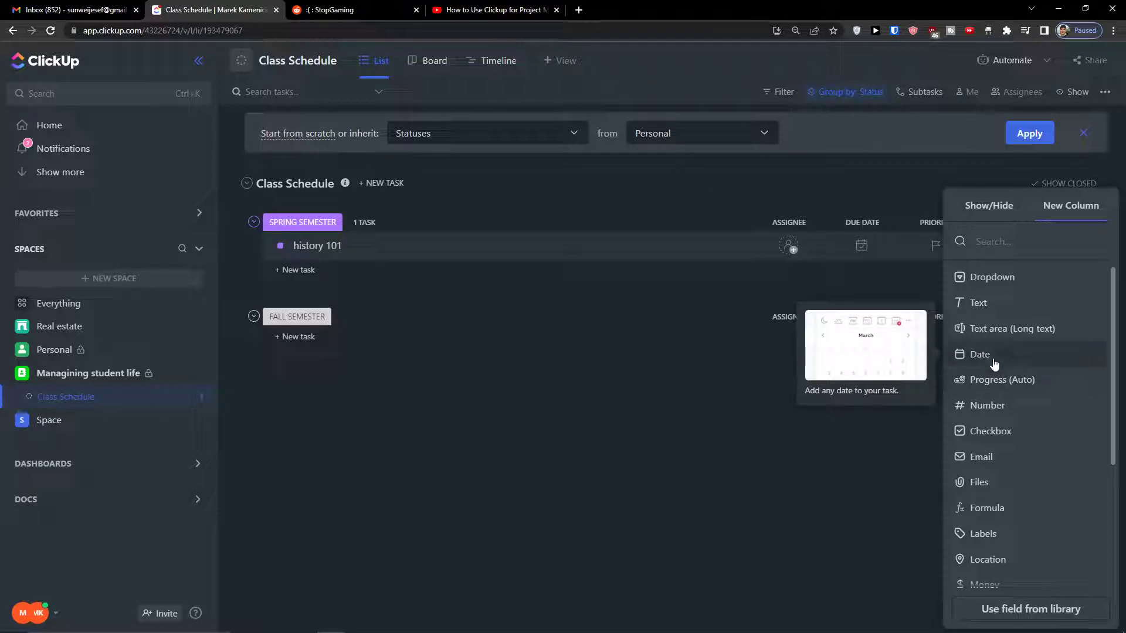
Choose Date as the new custom field's type
scroll(1000, 454, "down", 3)
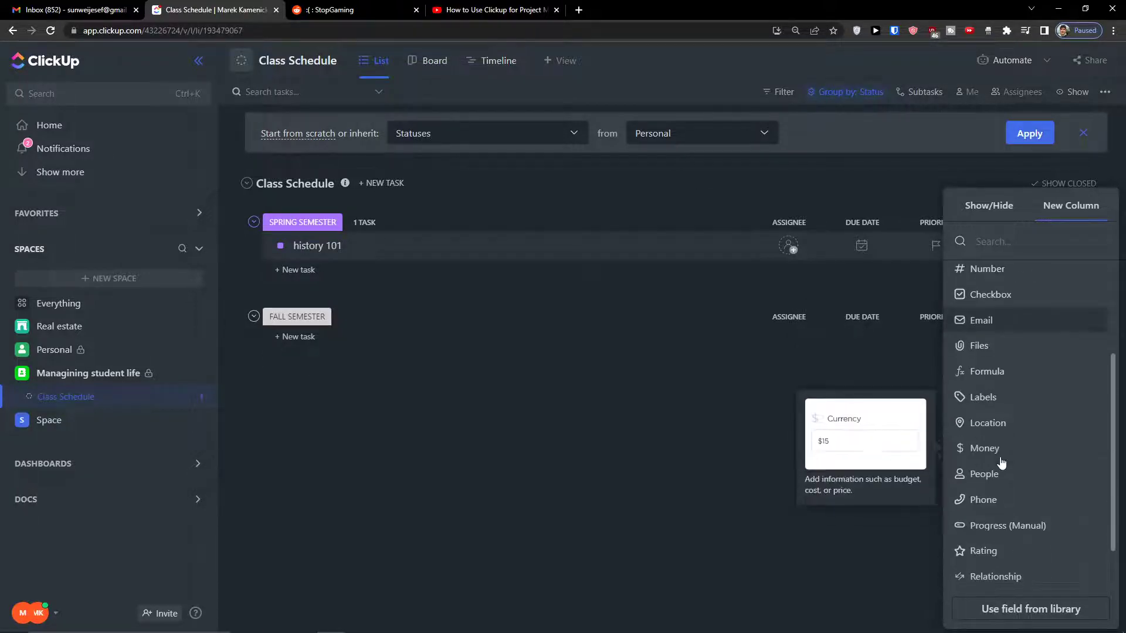
scroll(1009, 448, "up", 3)
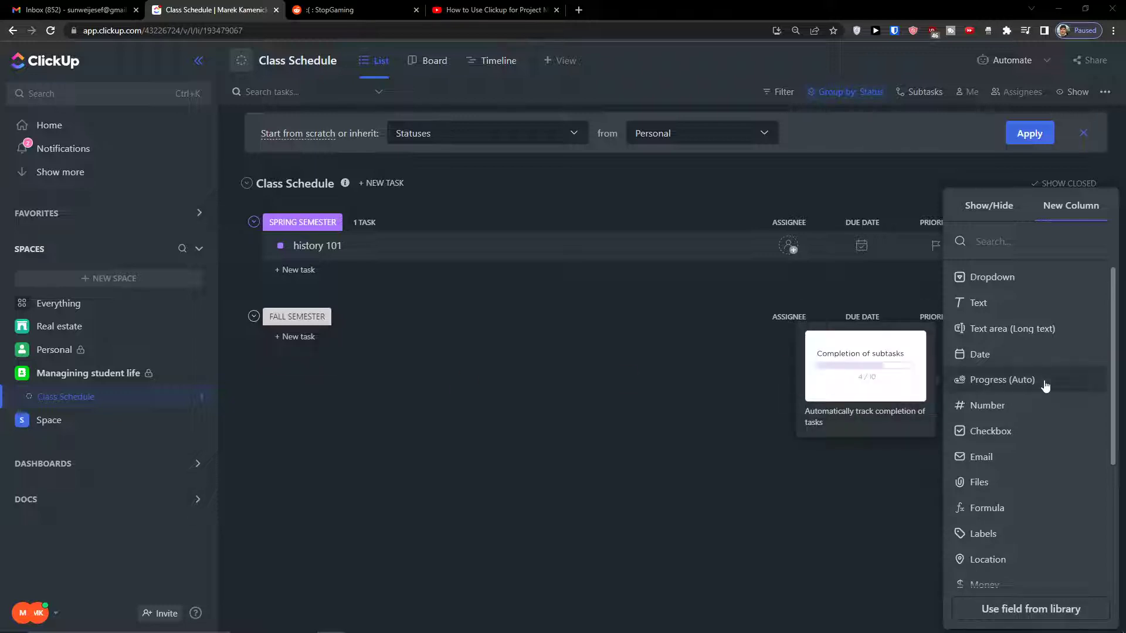
scroll(997, 434, "down", 3)
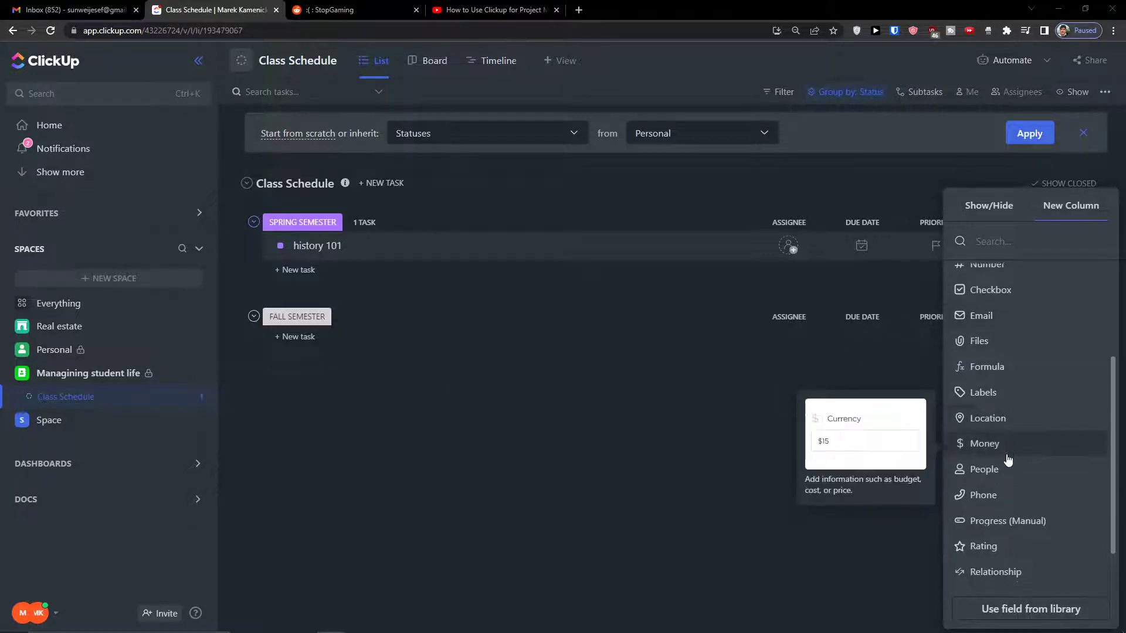
scroll(997, 469, "down", 2)
scroll(1016, 502, "up", 5)
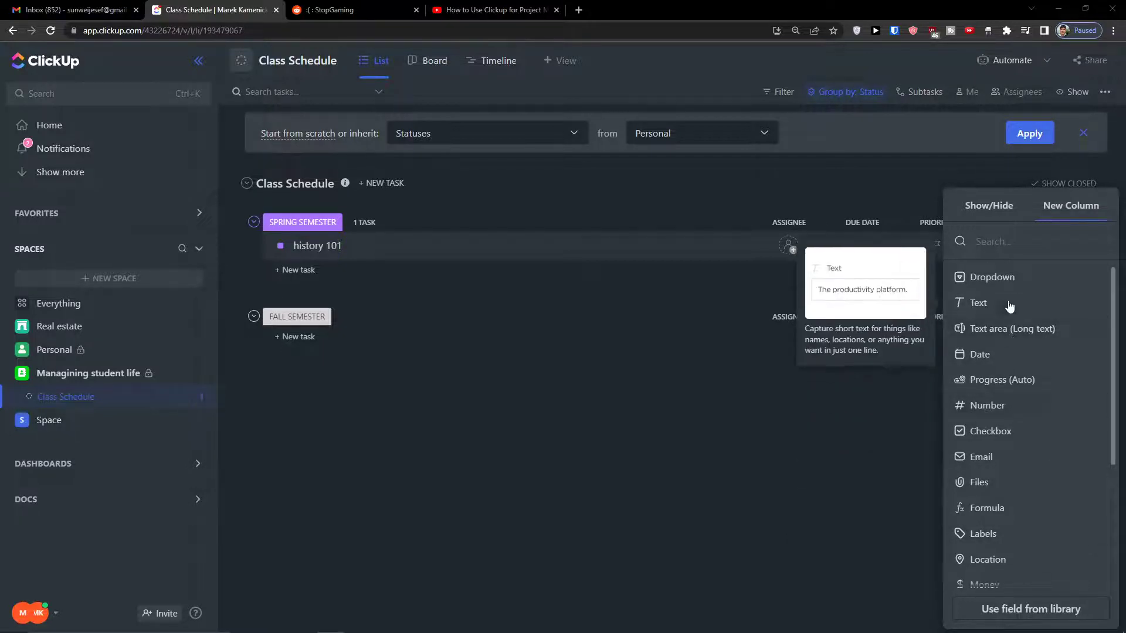
left_click(968, 355)
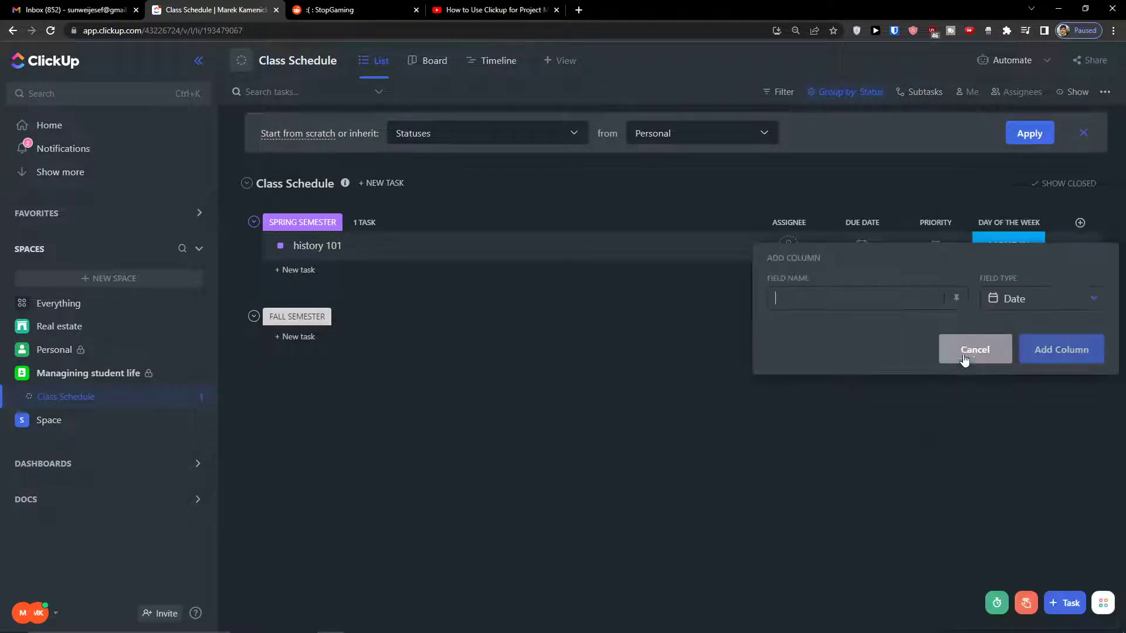
left_click(995, 299)
scroll(997, 469, "down", 3)
left_click(871, 299)
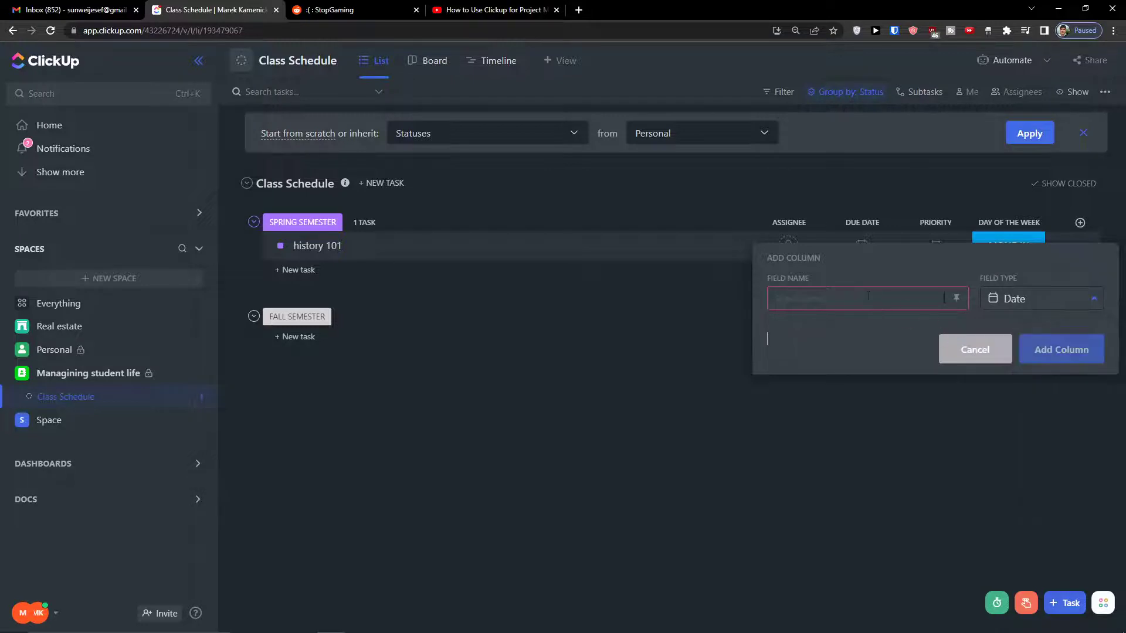
Name the date column 'Start Time' and add it to the list
type("eND")
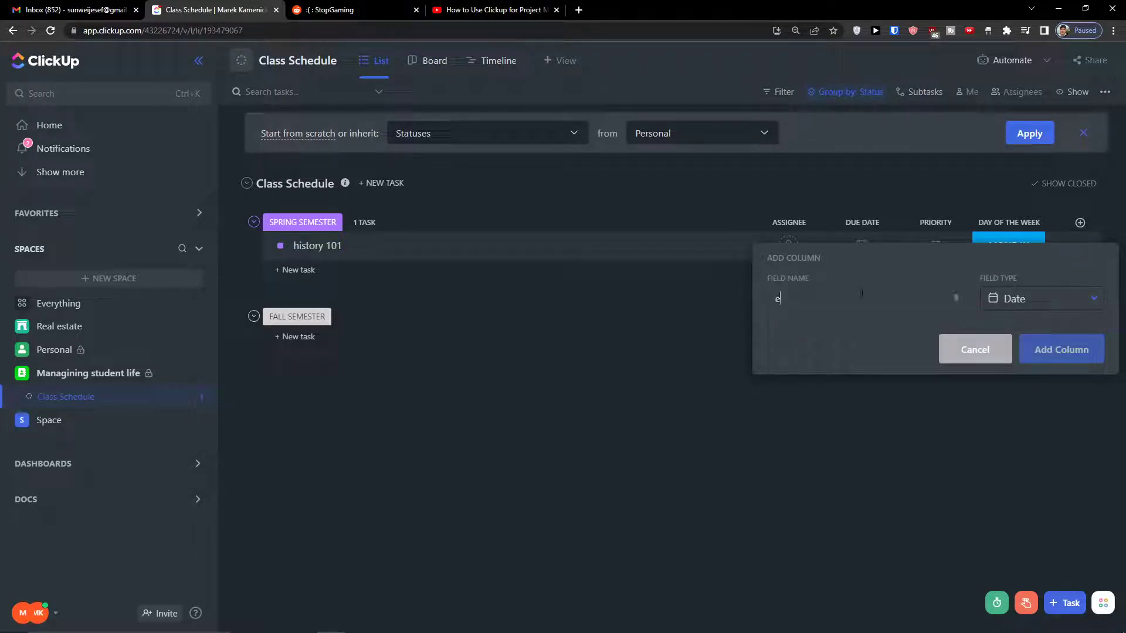
key("BackSpace")
key("BackSpace")
type("cLAS")
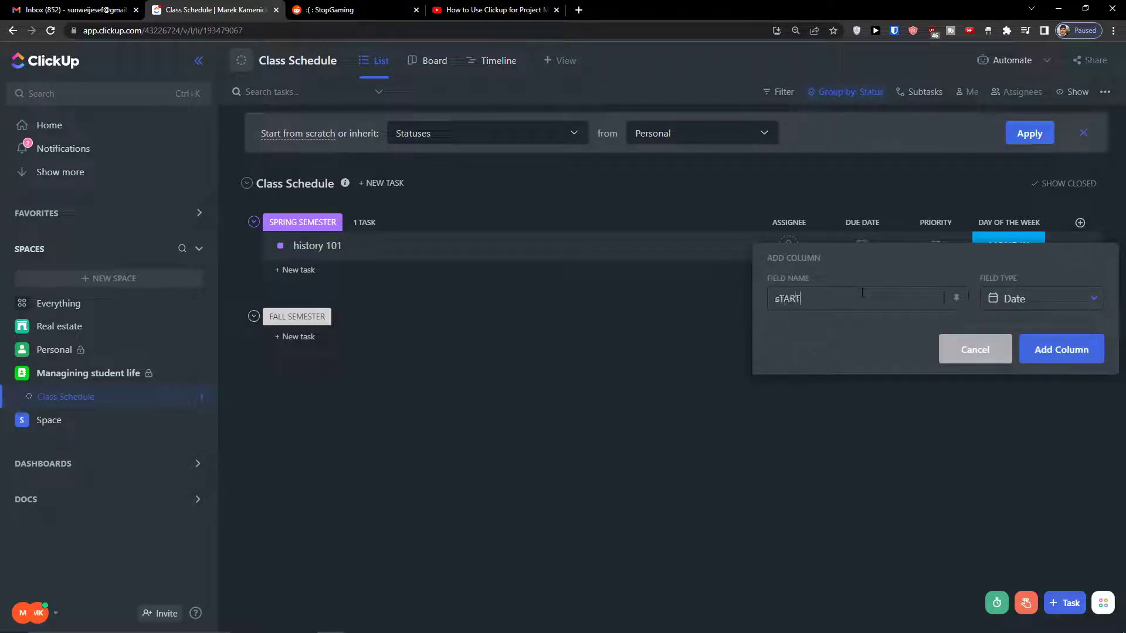
key("Caps_Lock")
key("BackSpace")
key("BackSpace")
key("BackSpace")
key("BackSpace")
type("Start T")
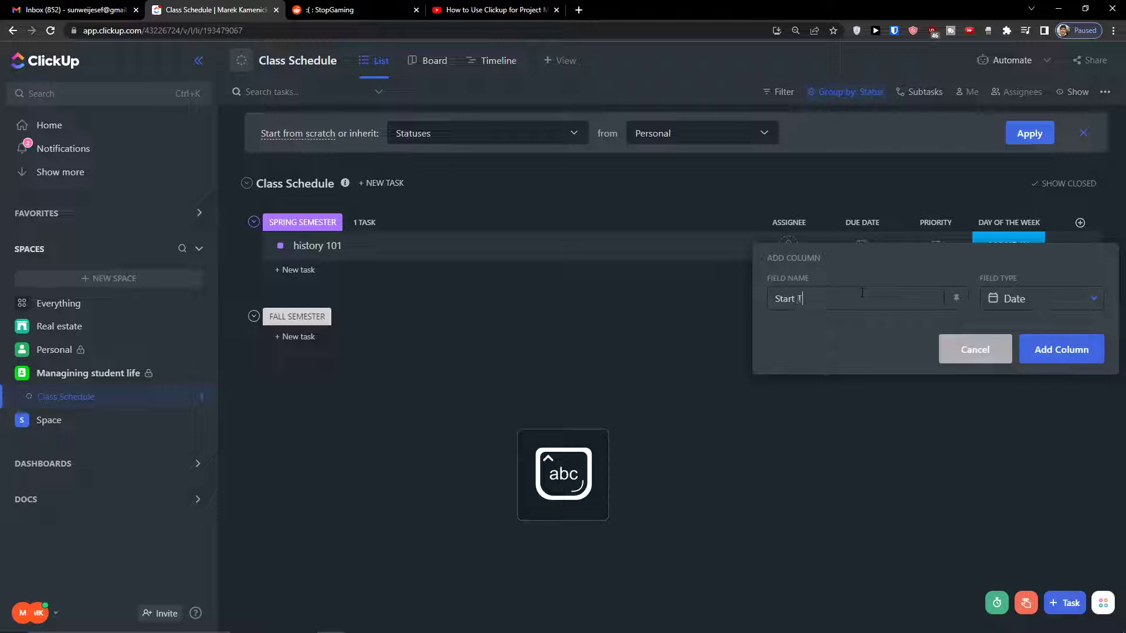
type("ime")
left_click(1032, 347)
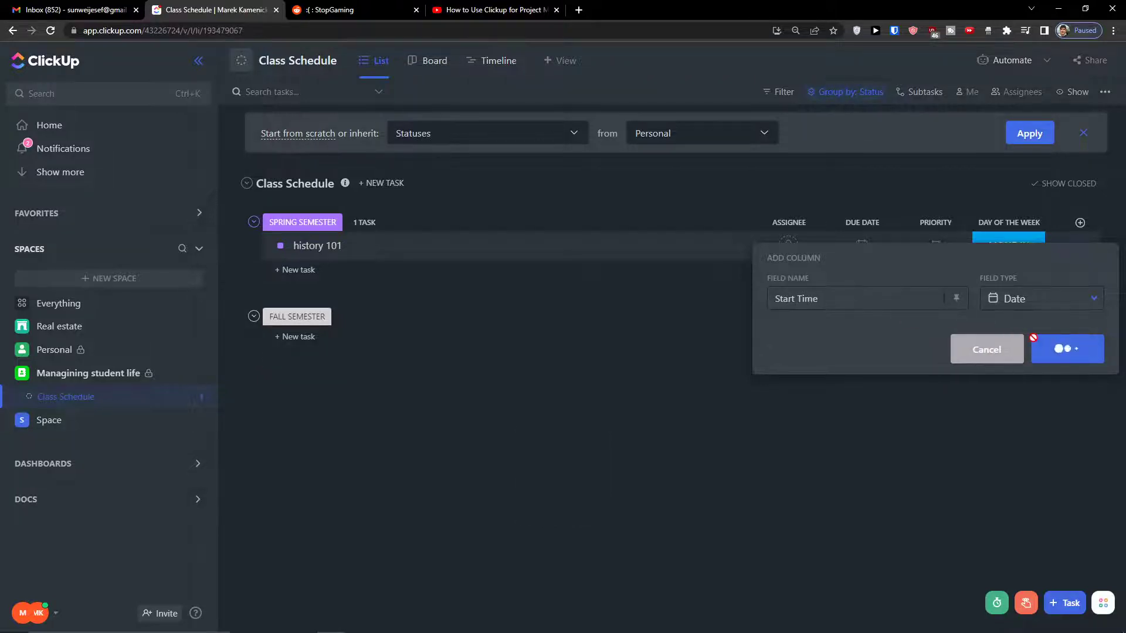
Set history 101's start to Monday, August 15 at 9:00 am
left_click(994, 249)
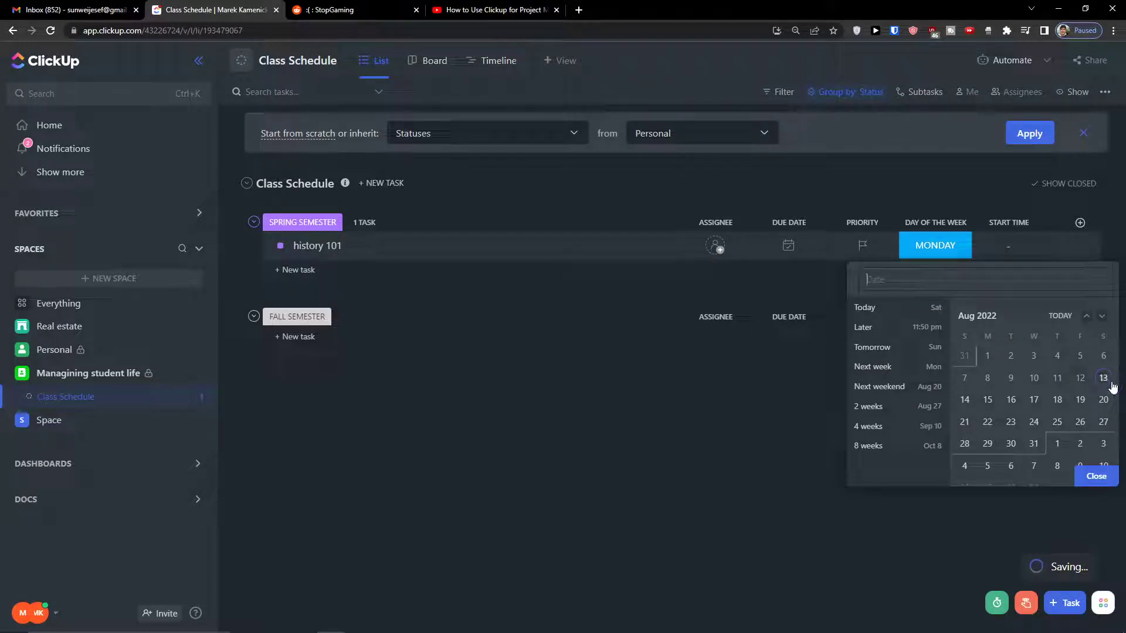
left_click(989, 403)
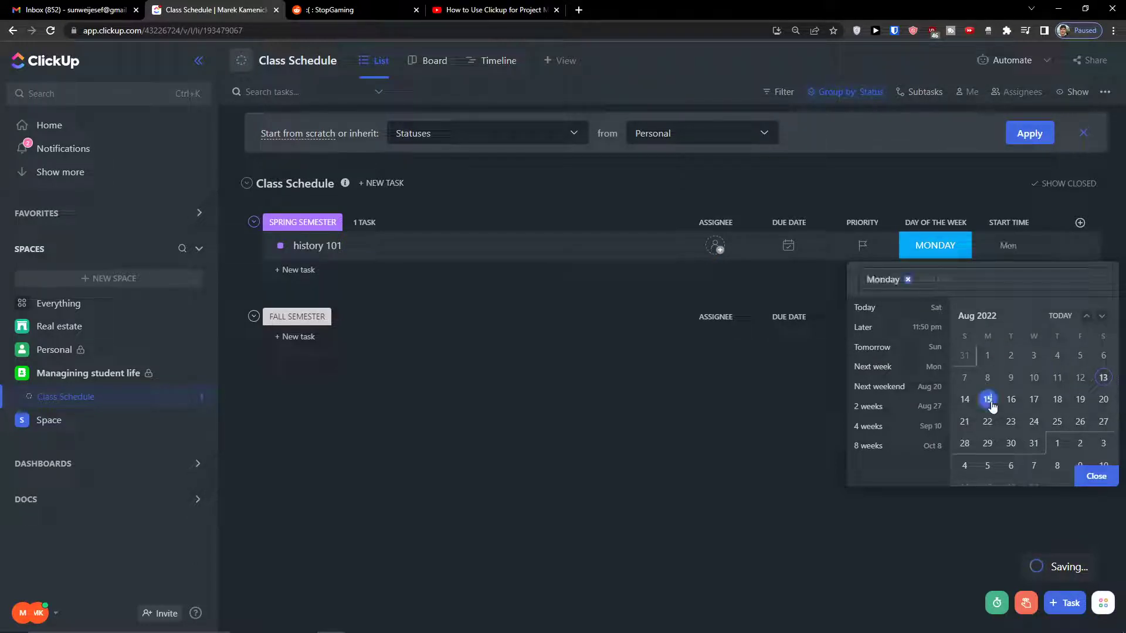
left_click(935, 280)
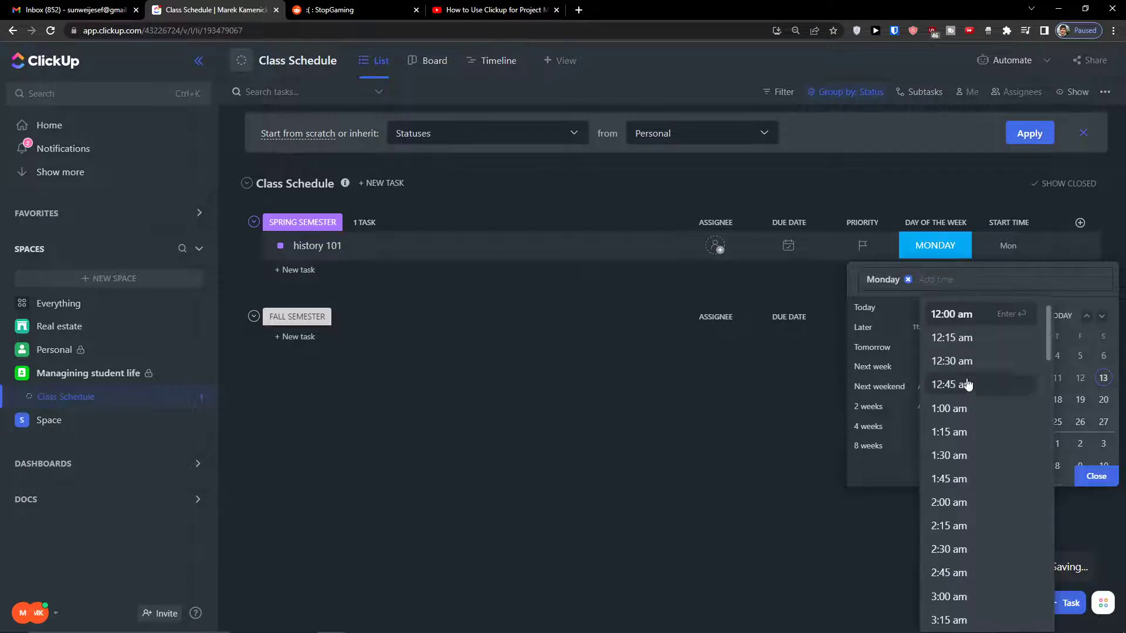
scroll(978, 434, "down", 2)
scroll(977, 440, "up", 2)
scroll(975, 441, "down", 4)
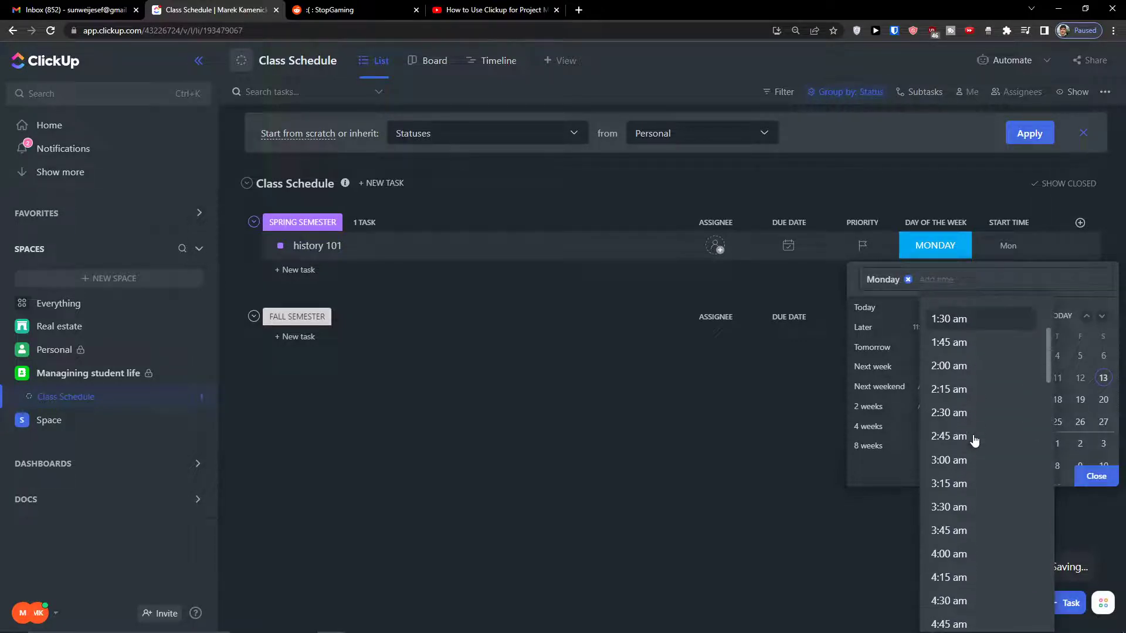
scroll(973, 440, "down", 6)
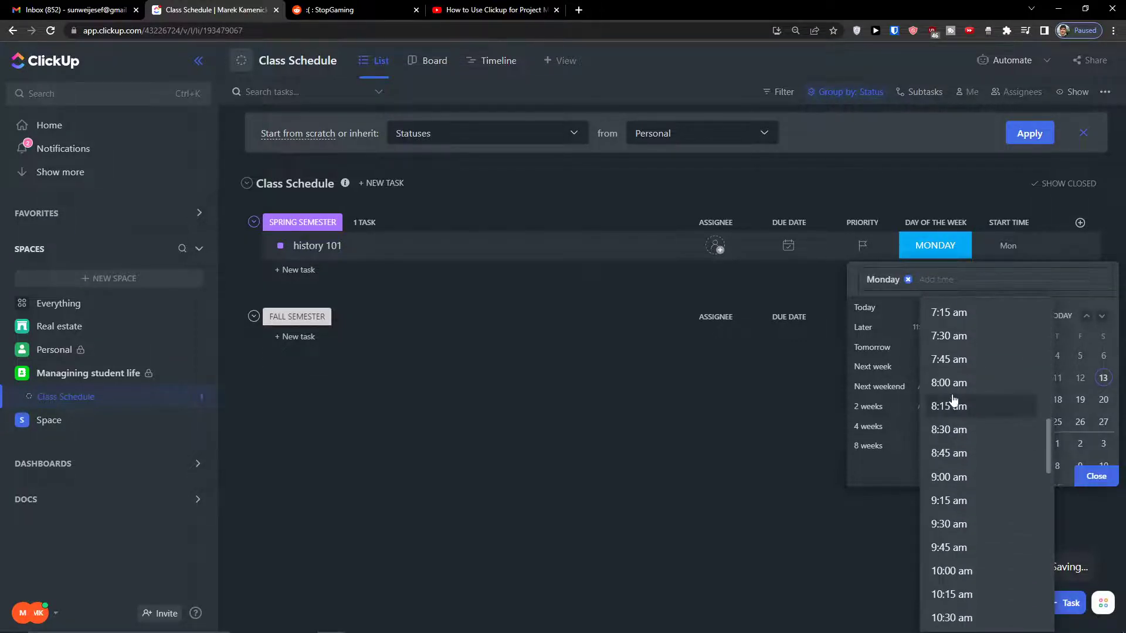
left_click(951, 475)
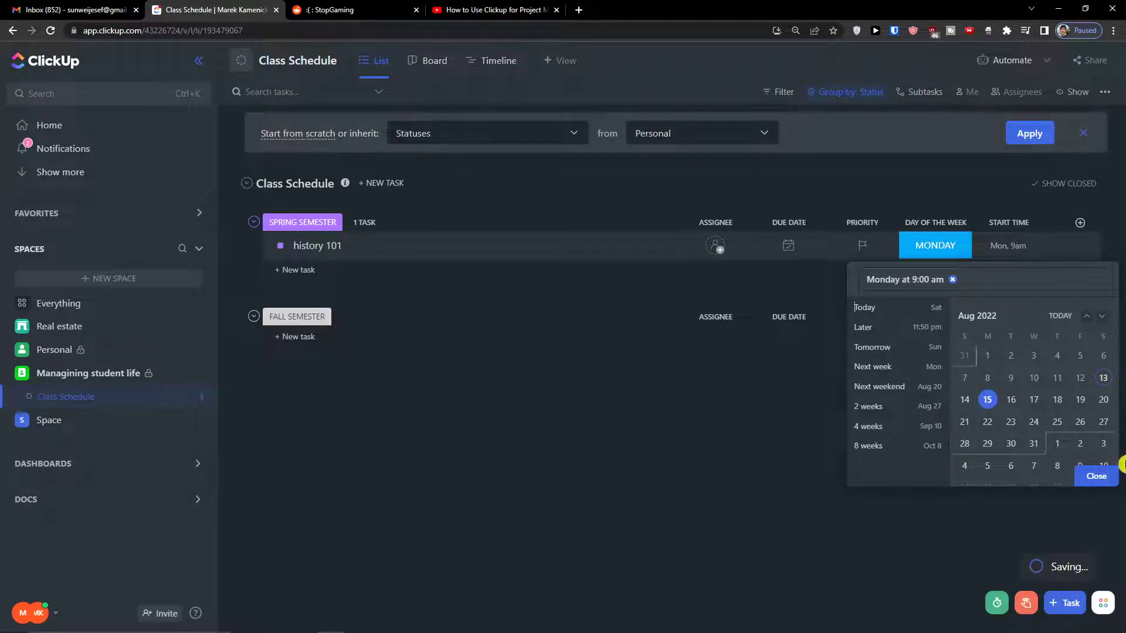
left_click(1096, 476)
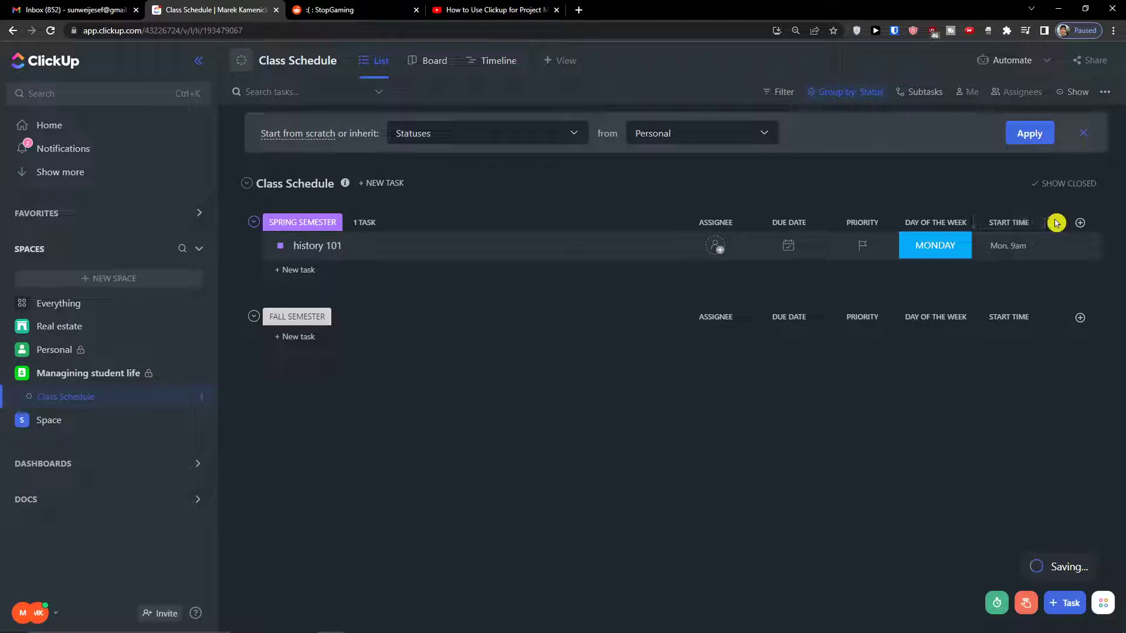
left_click(1006, 247)
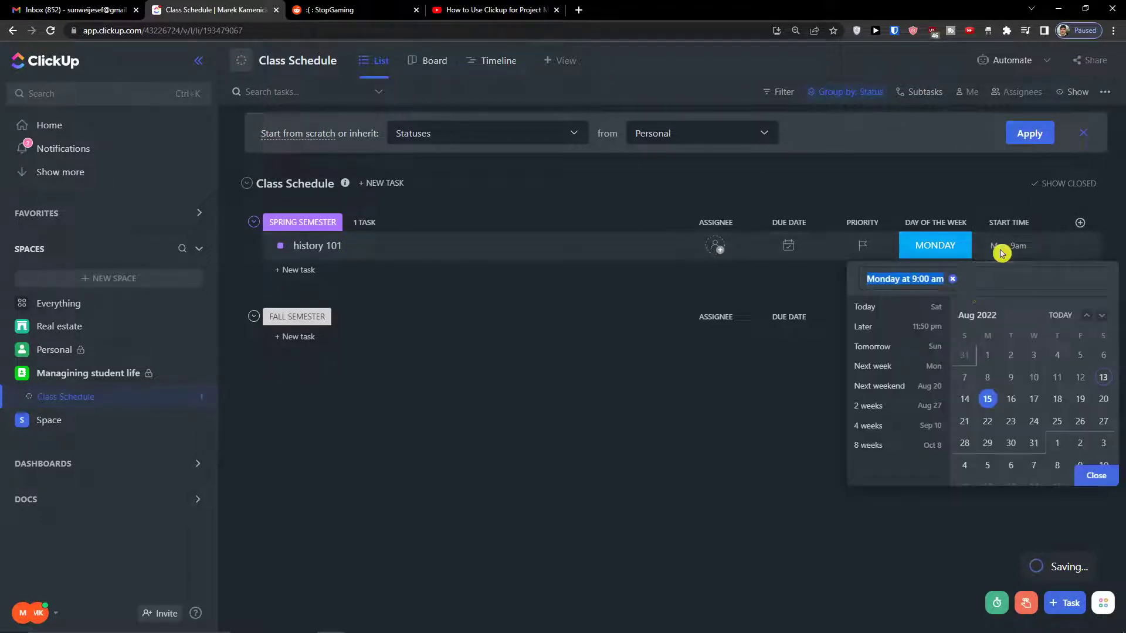
left_click(973, 531)
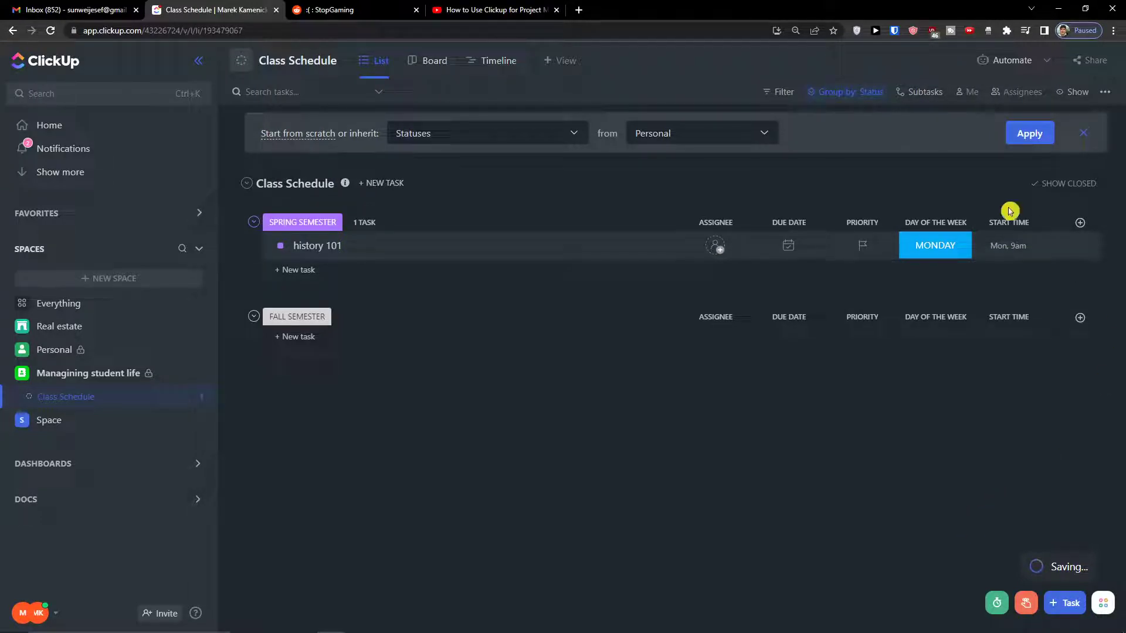
Add a Date column named 'End Time'
left_click(1080, 223)
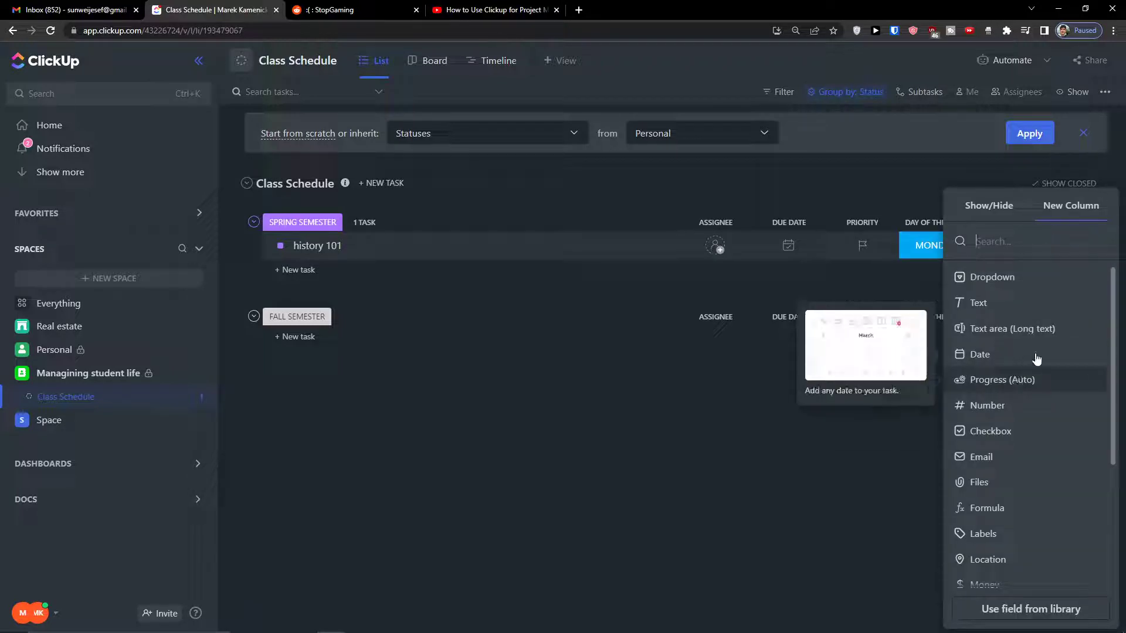
left_click(1006, 418)
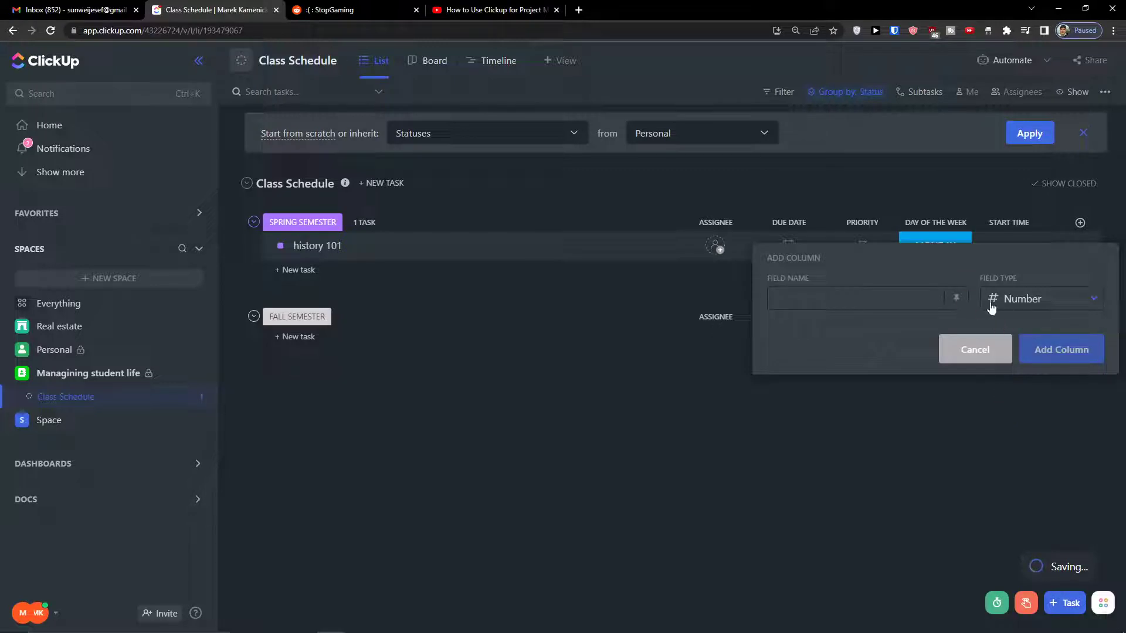
left_click(981, 356)
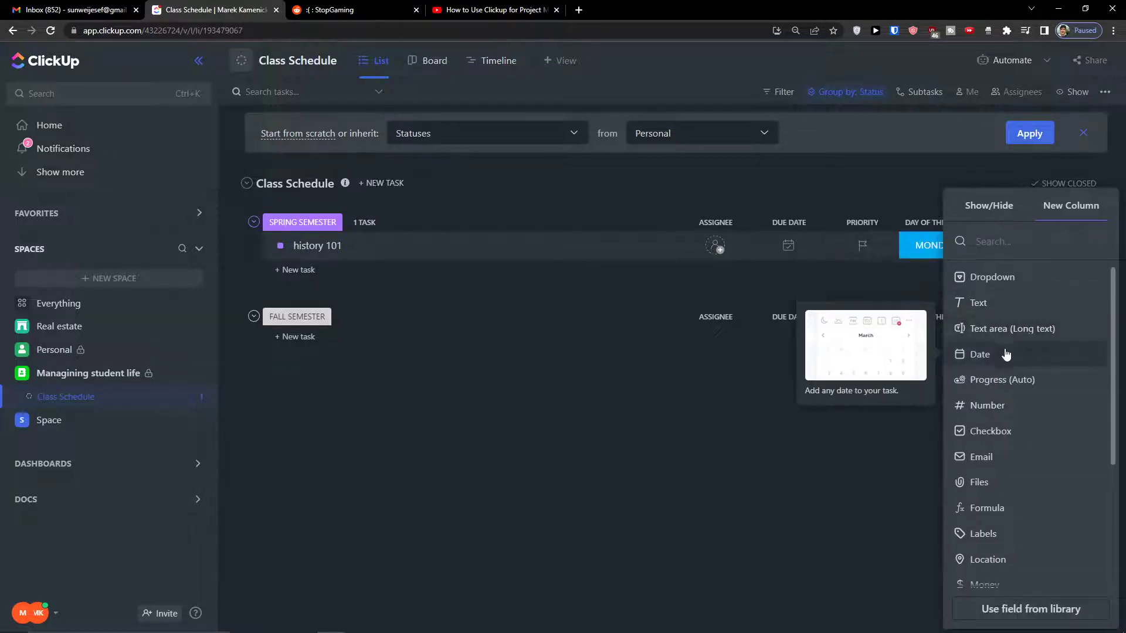
left_click(1001, 355)
type("E")
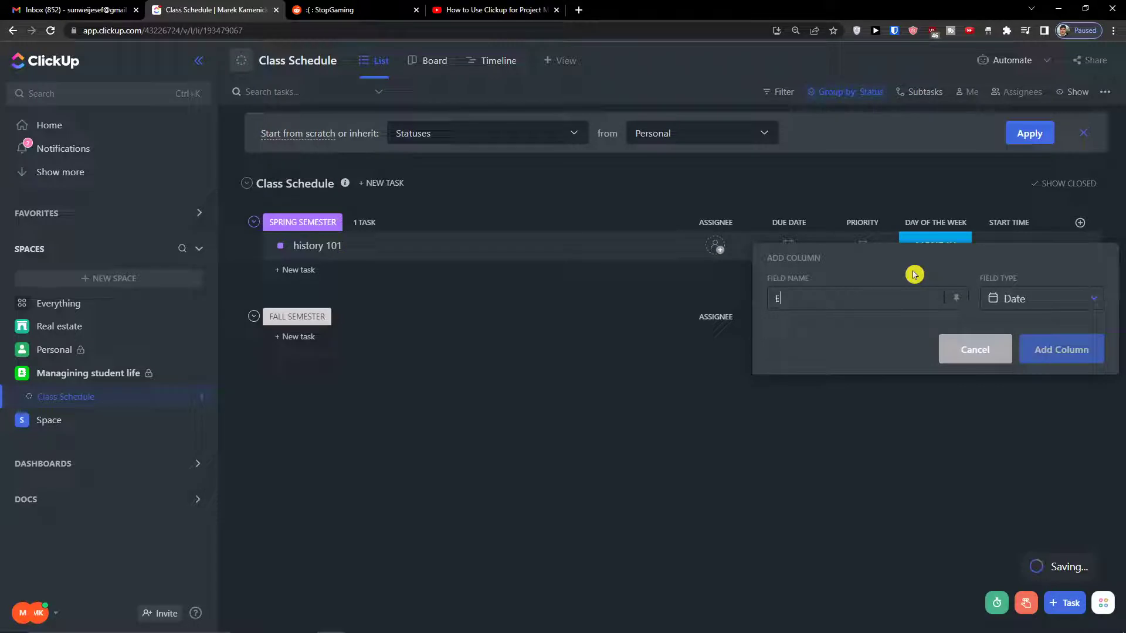
type("nd Time")
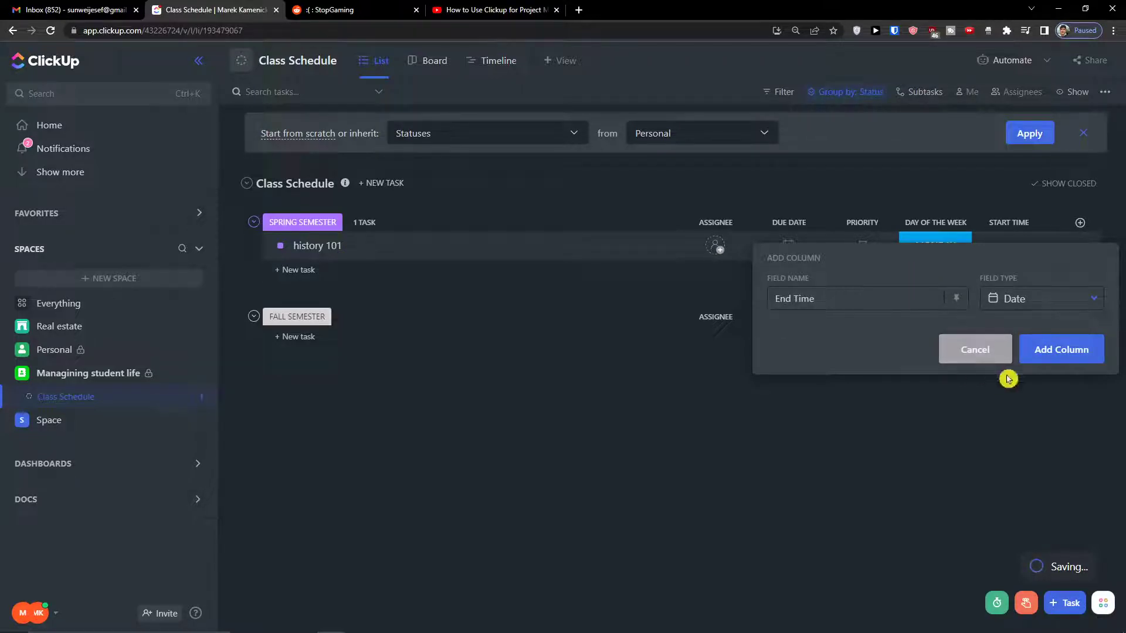
left_click(1055, 350)
Set history 101's end to Monday, August 15 at 11:00 am
left_click(1001, 253)
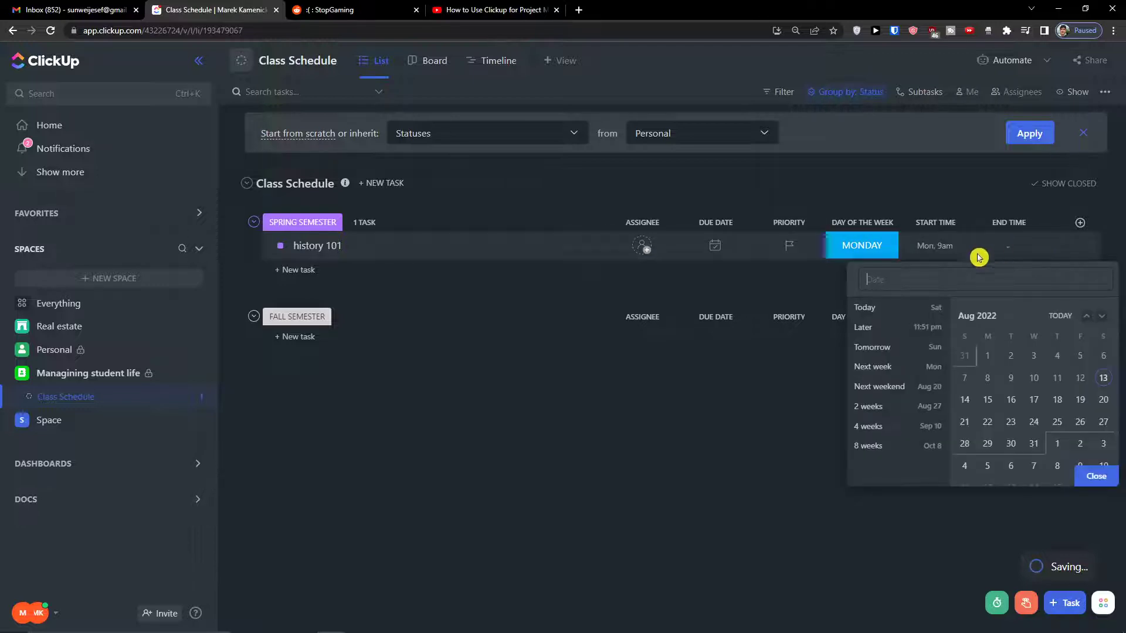
left_click(1010, 378)
left_click(1057, 400)
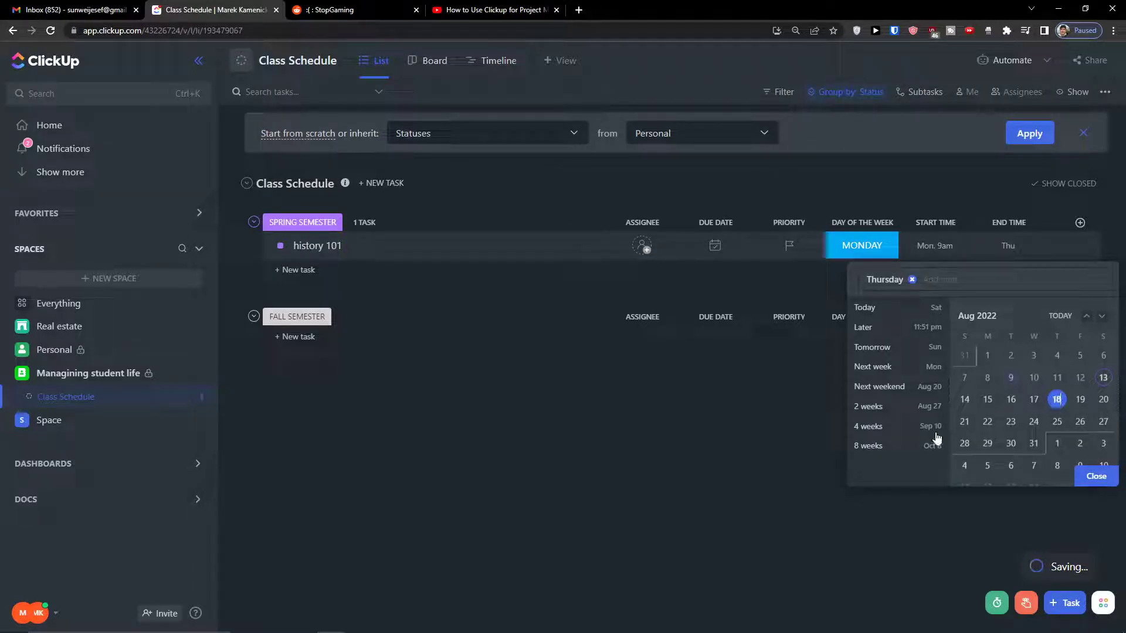
left_click(886, 470)
left_click(1099, 382)
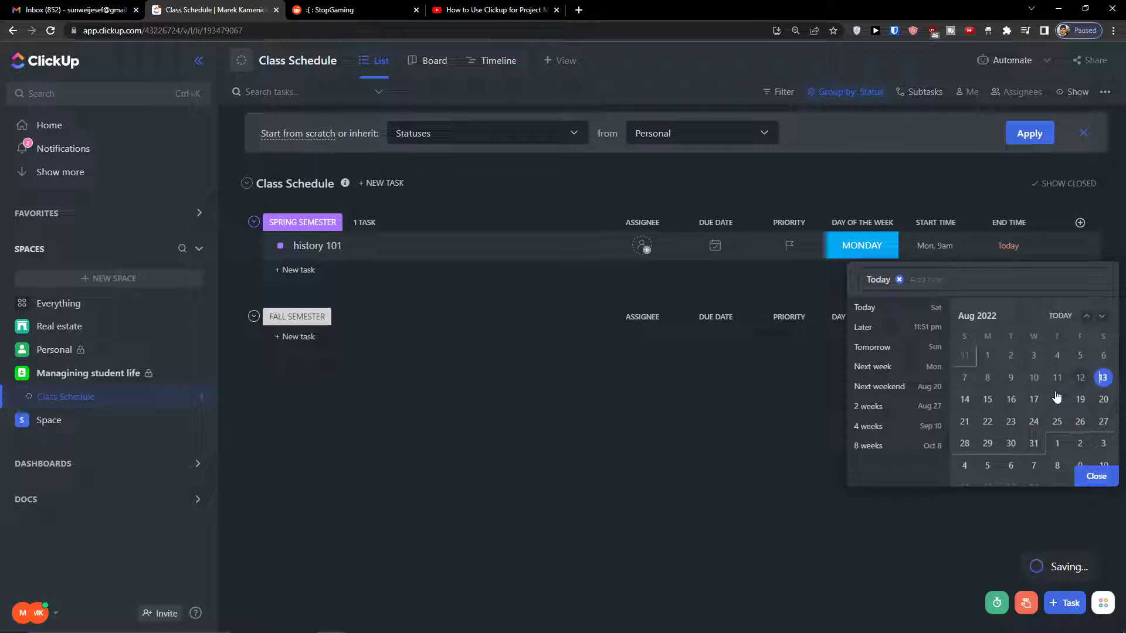
left_click(989, 400)
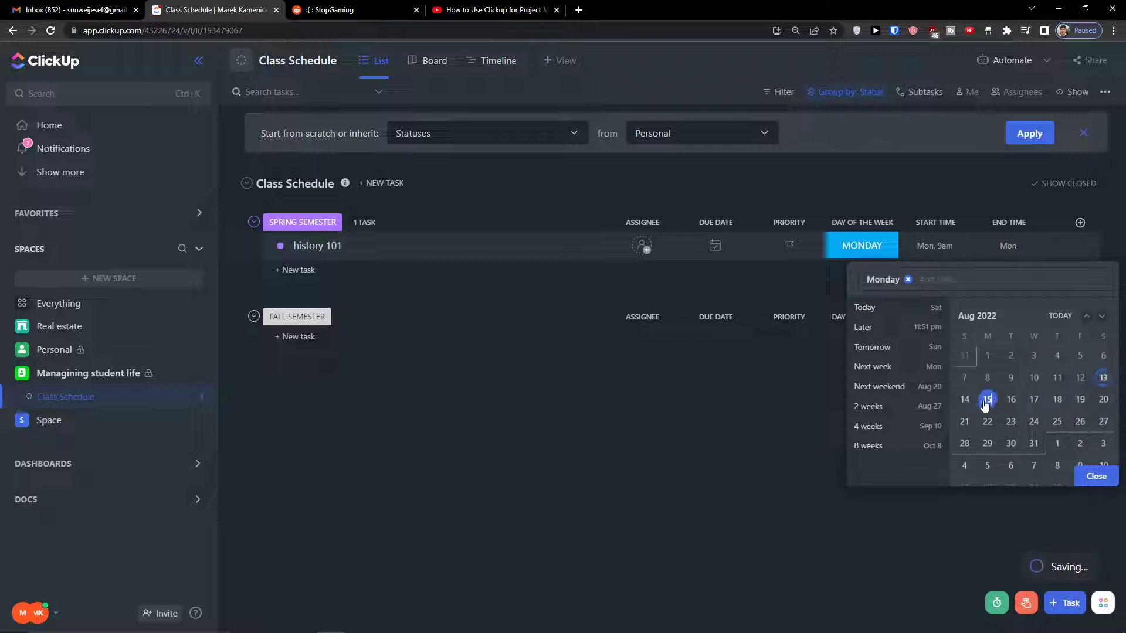
left_click(937, 281)
scroll(992, 369, "down", 12)
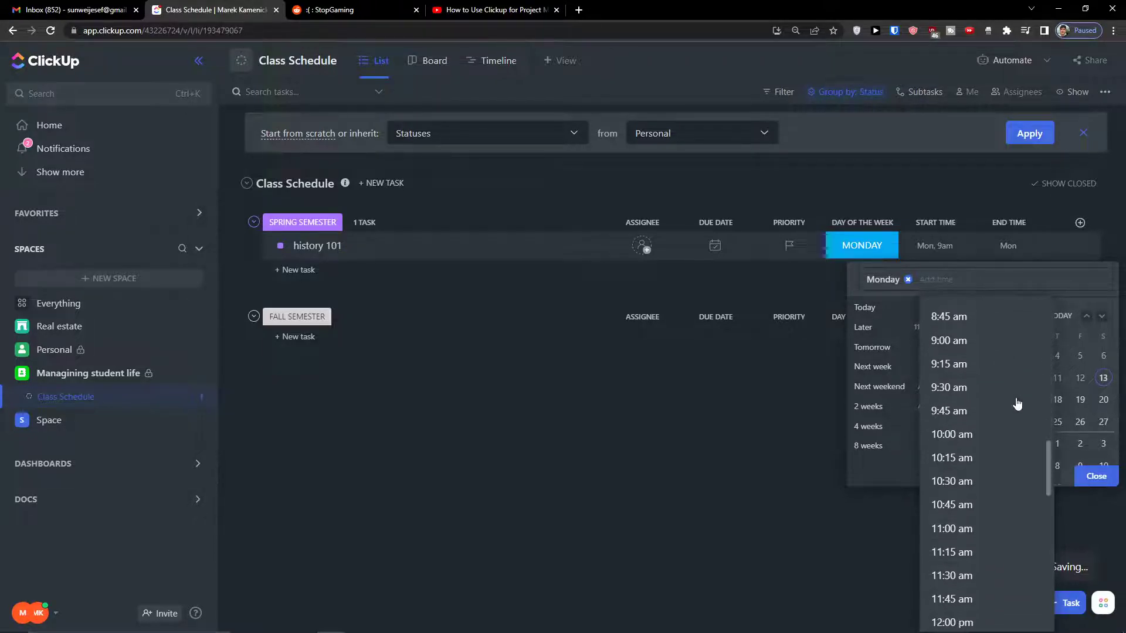
left_click(946, 532)
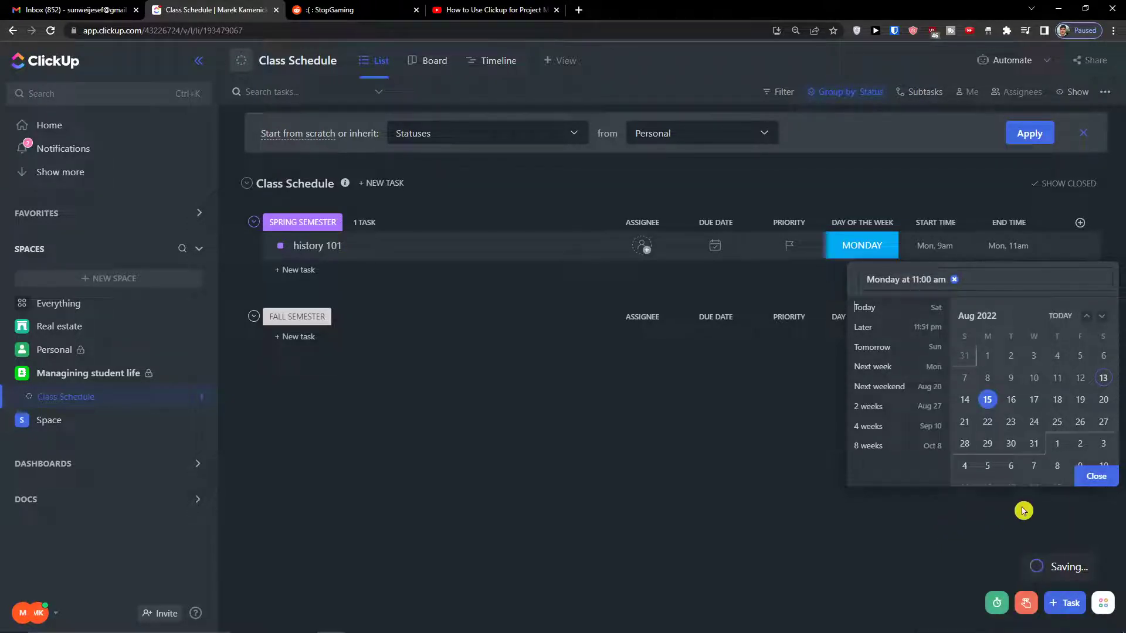
left_click(1097, 476)
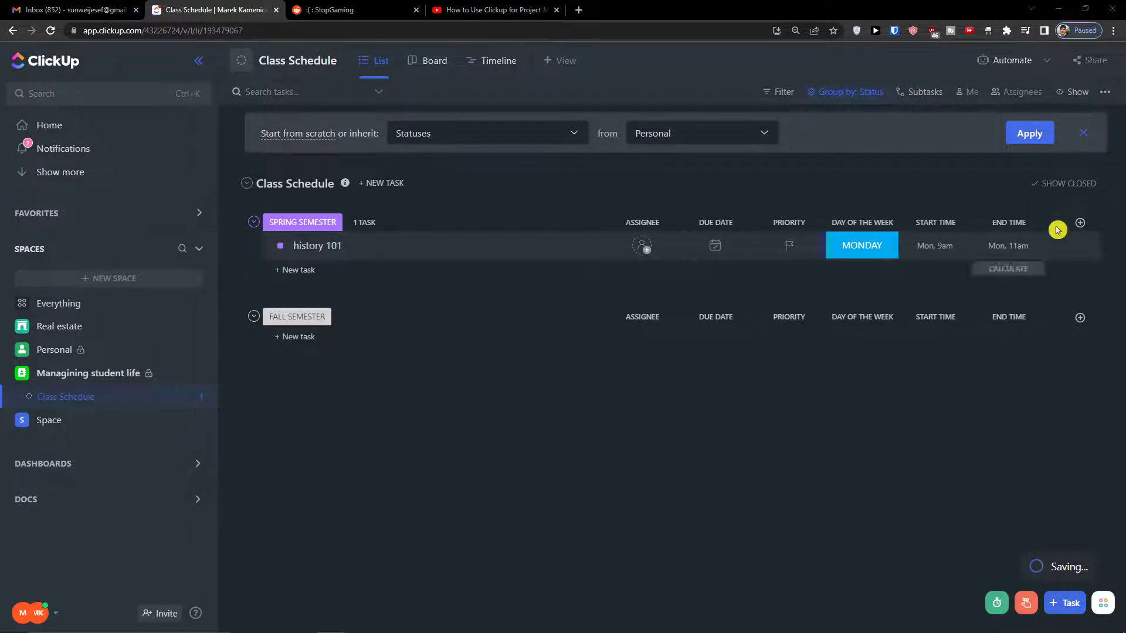
left_click(1080, 223)
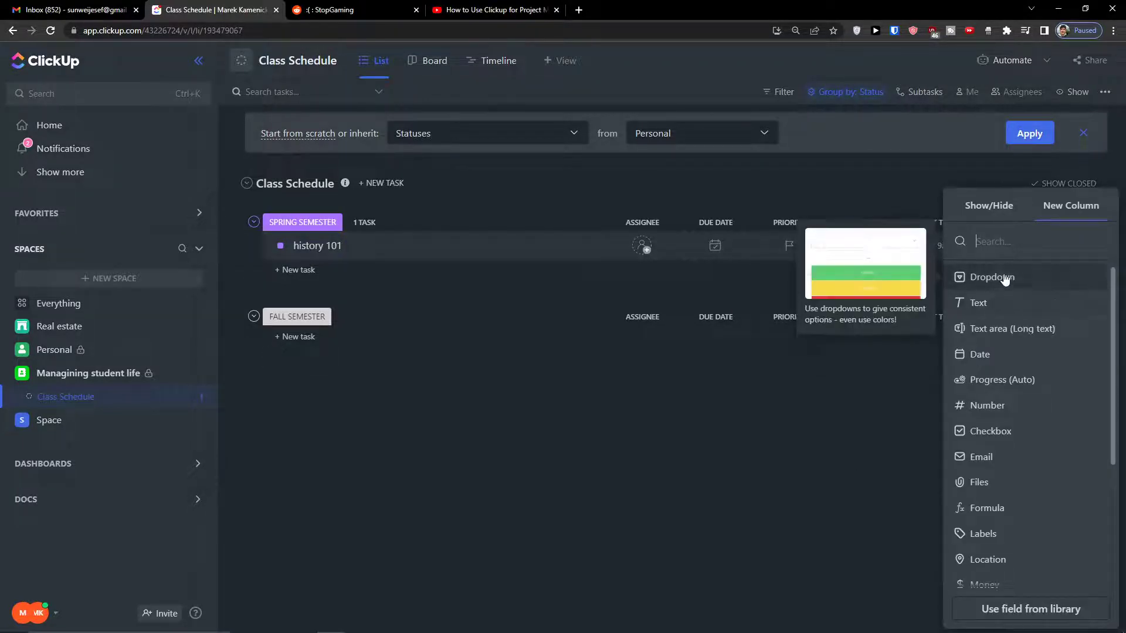
Add a 'Room' text column and give history 101 room H221
left_click(988, 302)
type("Room")
left_click(1029, 349)
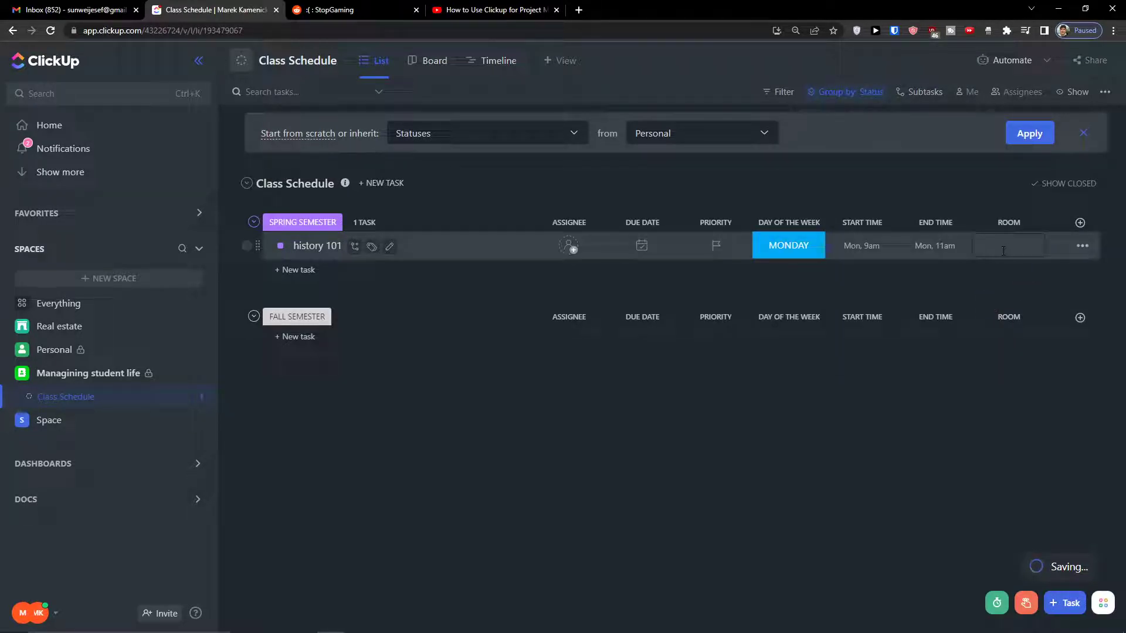
key("Return")
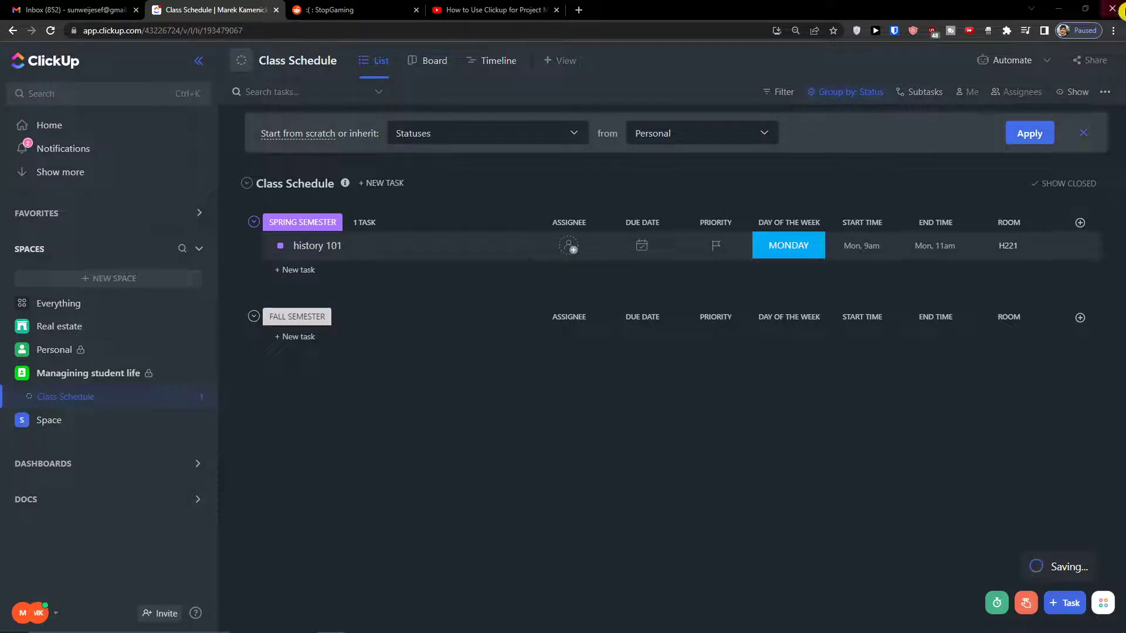
Add a CREDITS number column to the list
left_click(1080, 223)
left_click(959, 404)
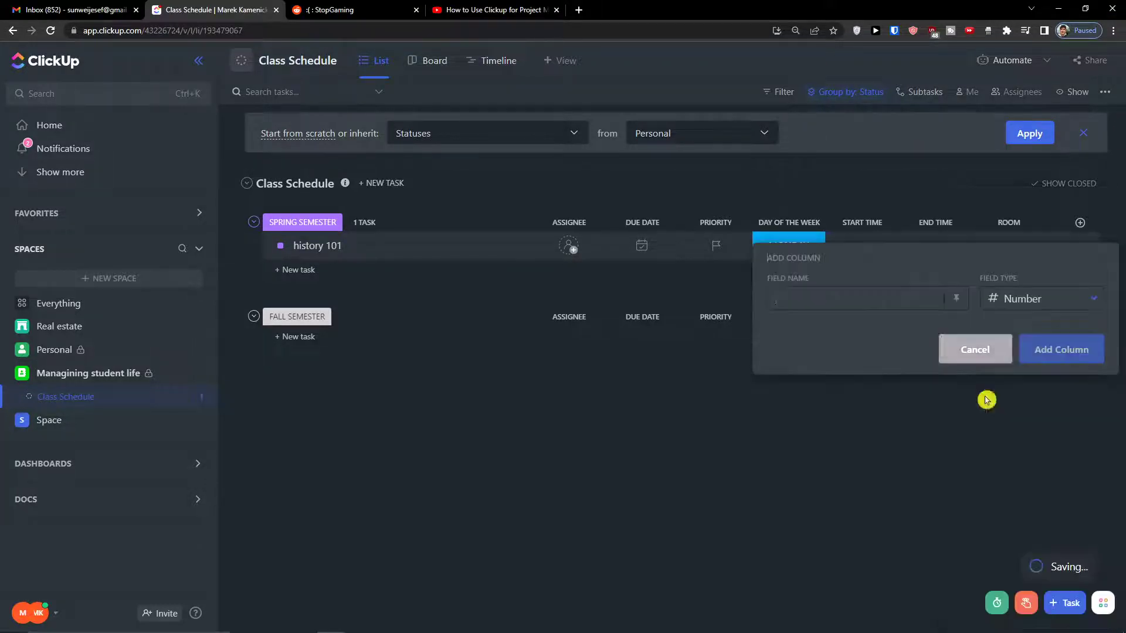
type("CRED")
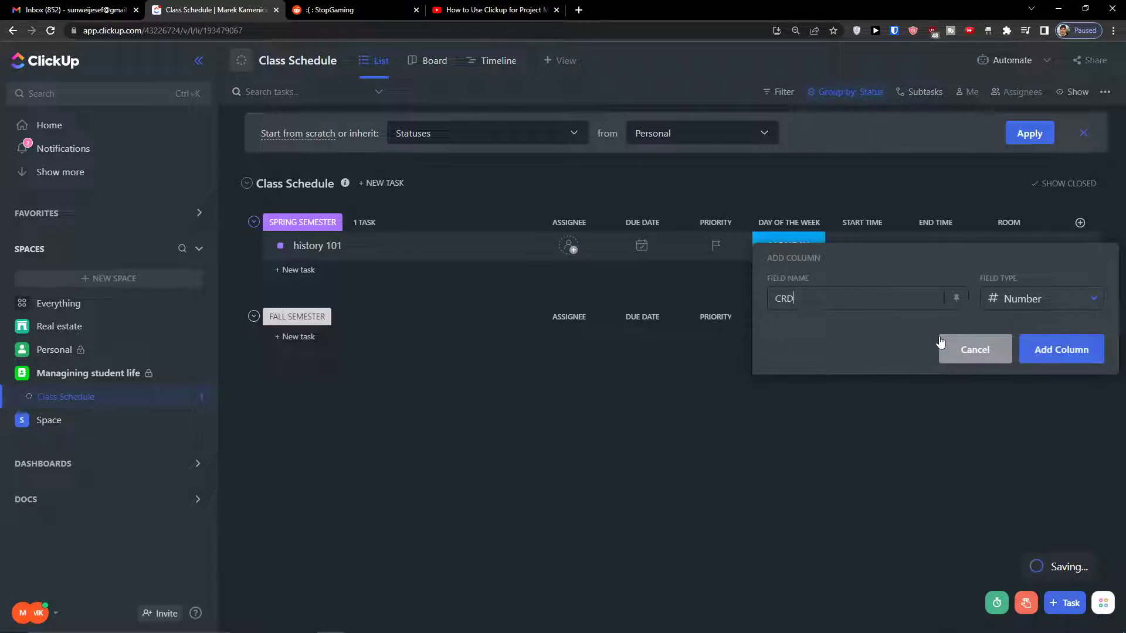
type("ITS")
key("Return")
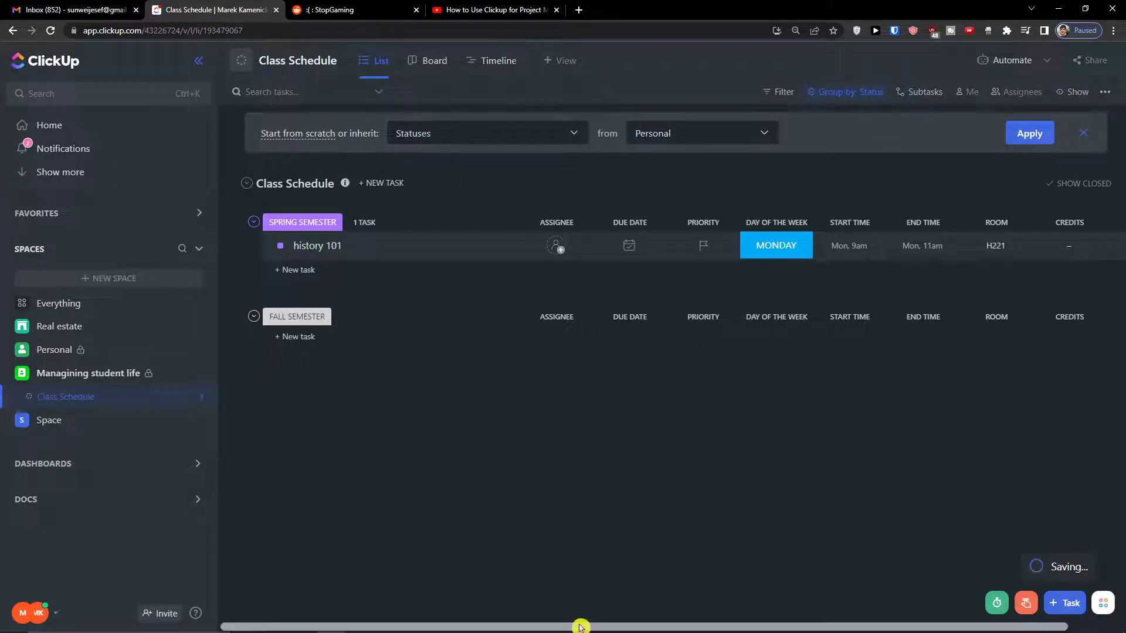
left_click_drag(581, 626, 638, 625)
Add a FINAL GRADE text column
left_click(1081, 222)
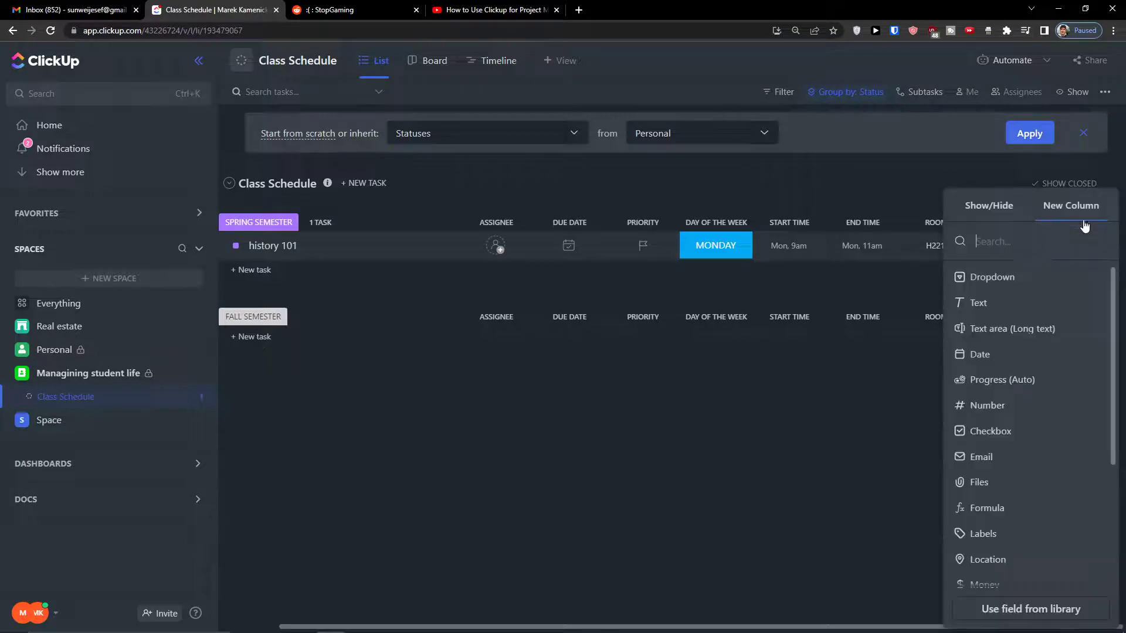
left_click(963, 298)
type("FINAL GRADE")
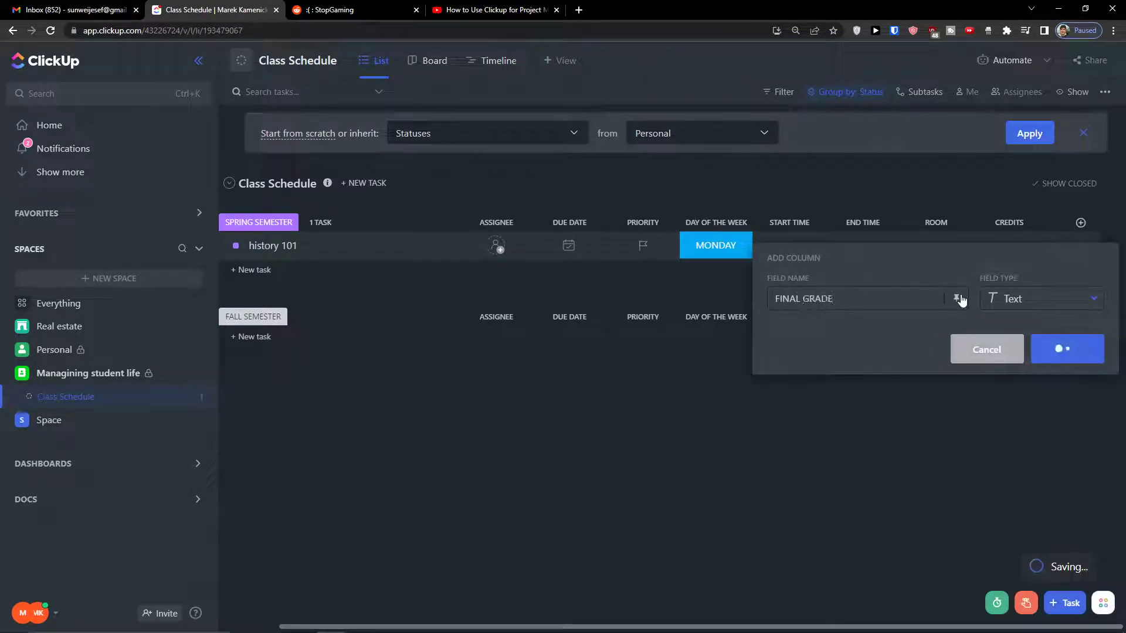
key("Return")
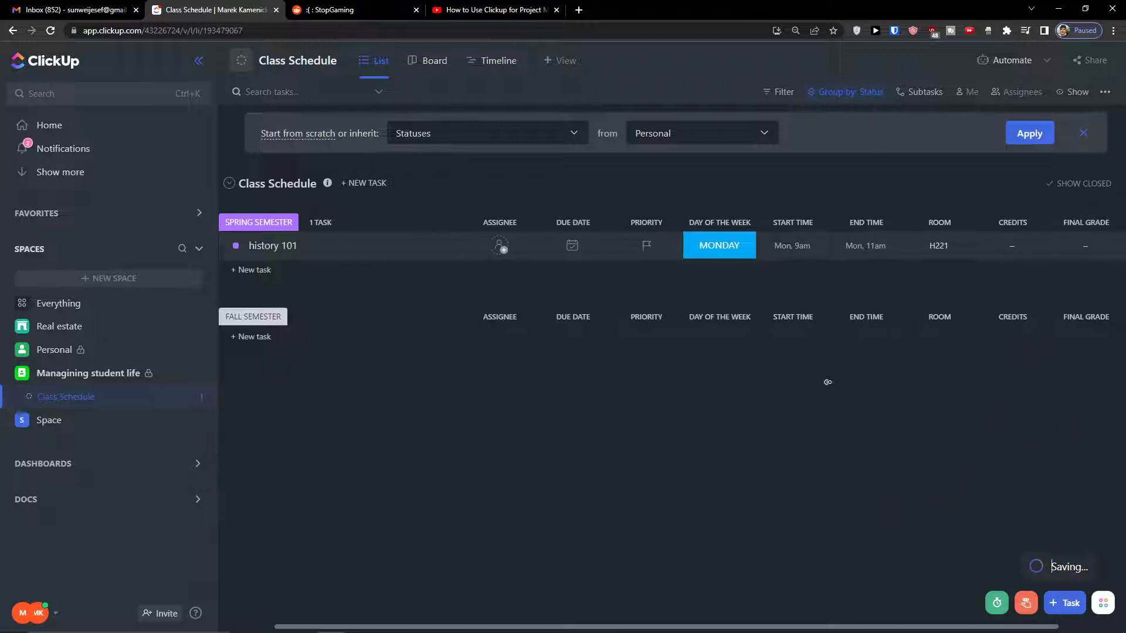
Add a PROFESSOR text column
left_click(1082, 218)
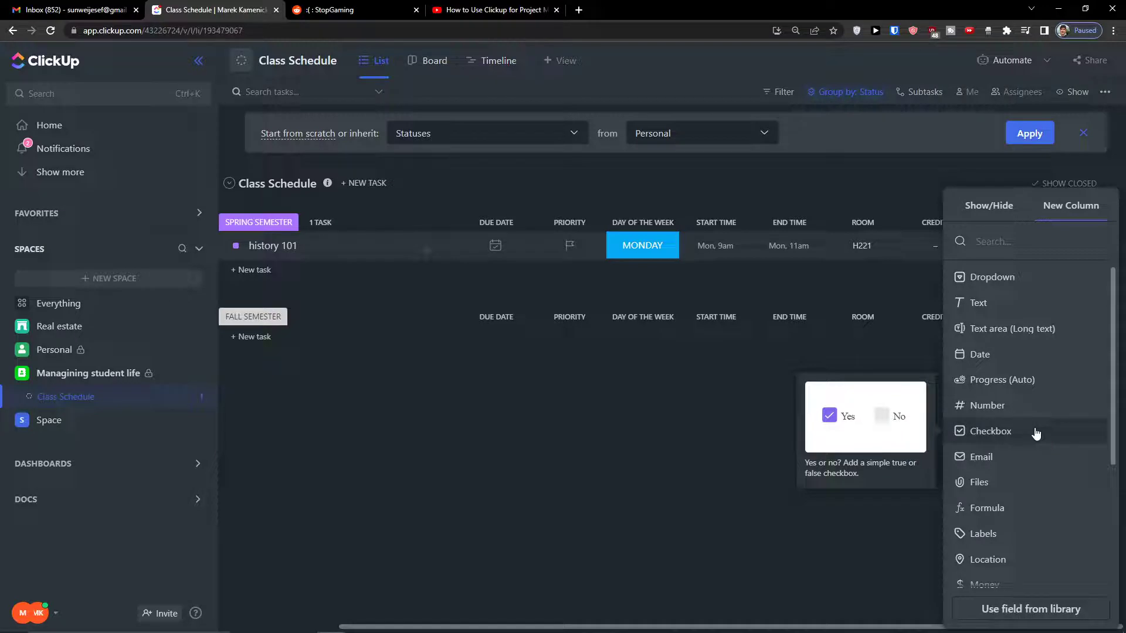
left_click(1005, 310)
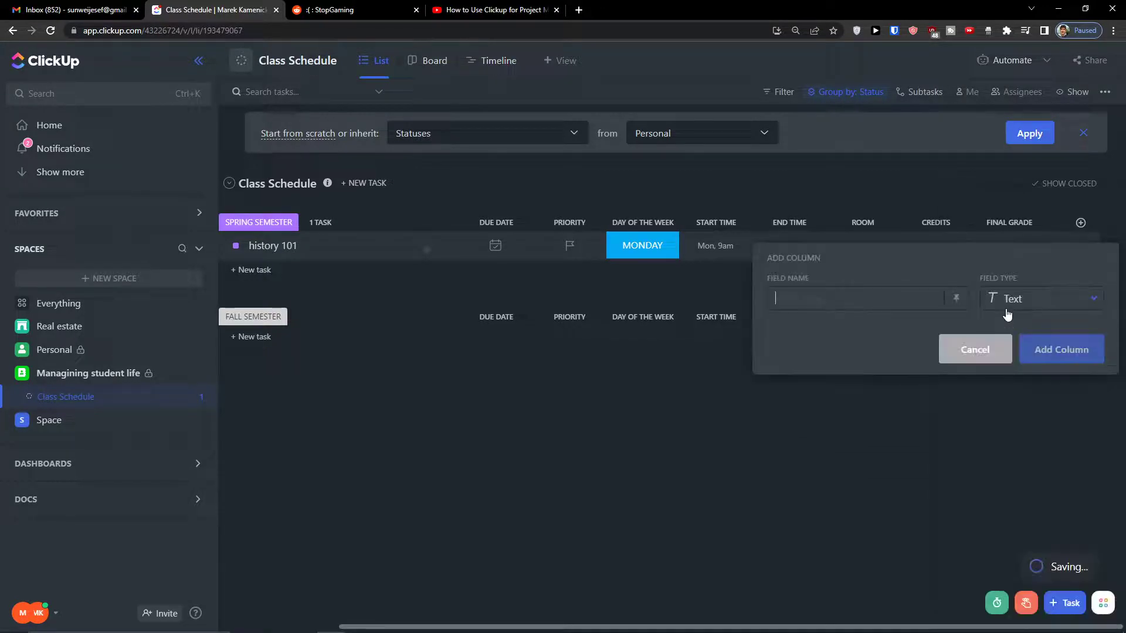
type("PROFESSOR")
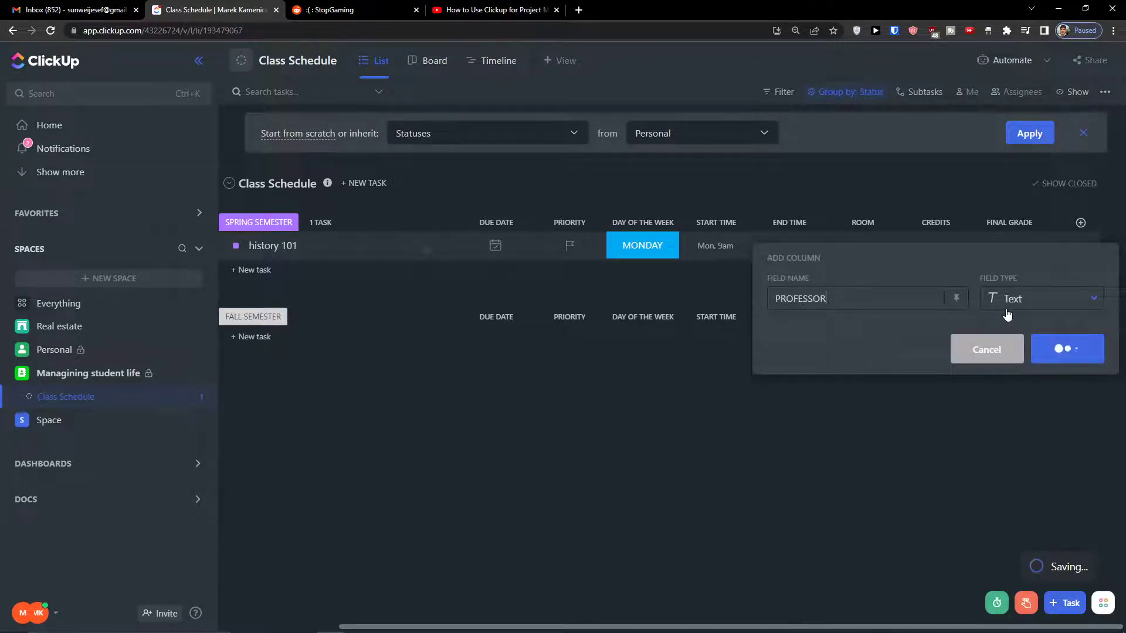
left_click(1062, 348)
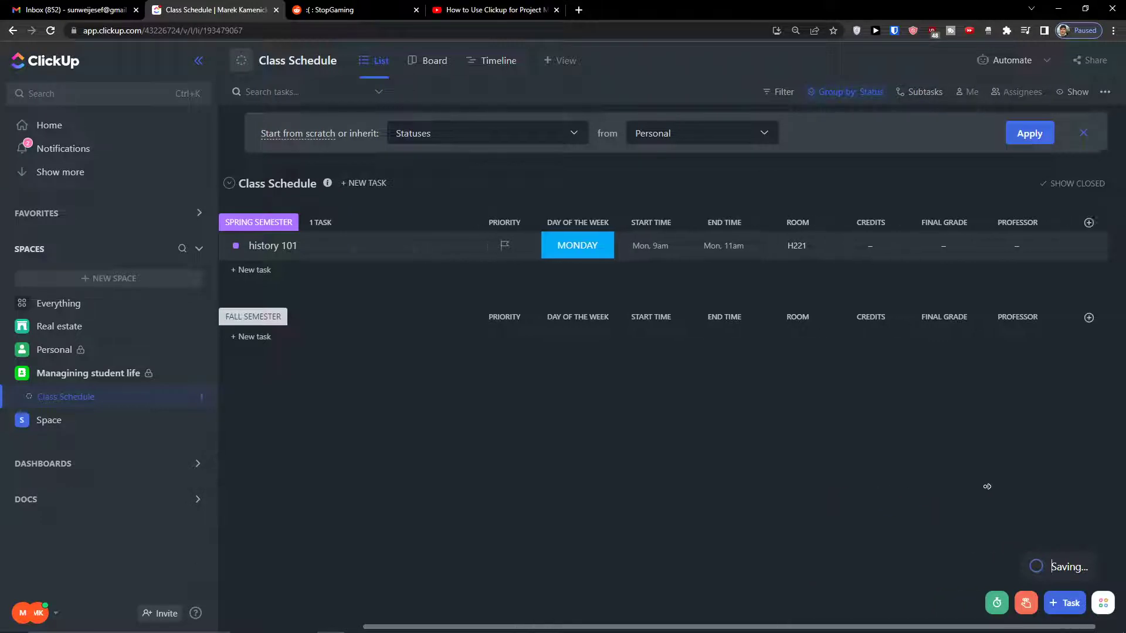
left_click(1084, 222)
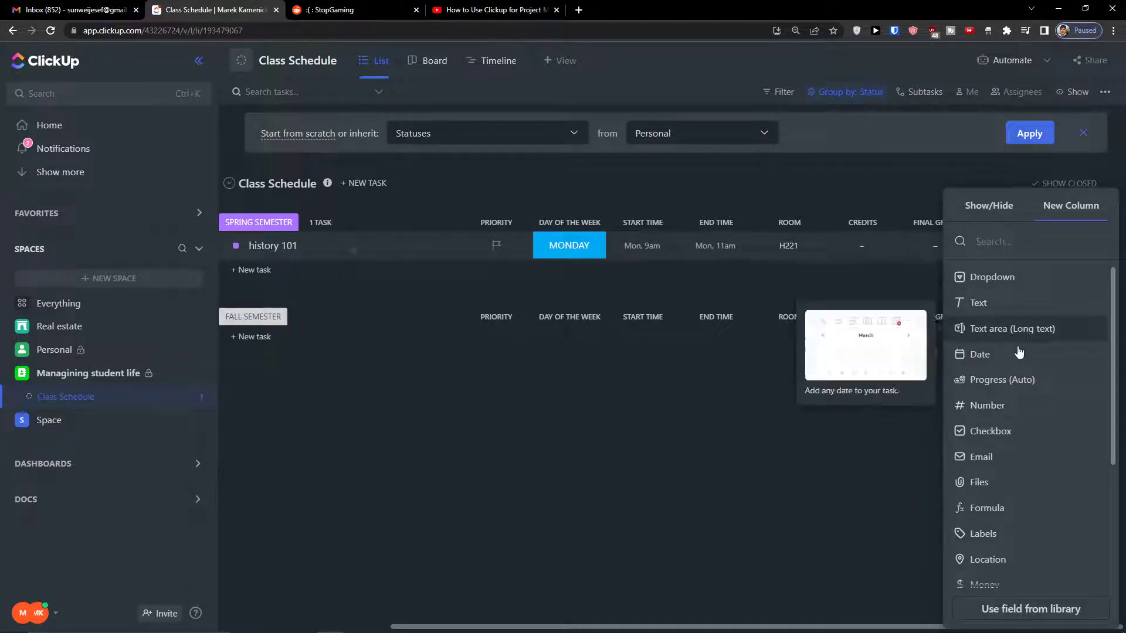
Add a text column named NOTES to the Class Schedule table and scroll across to check it
left_click(997, 305)
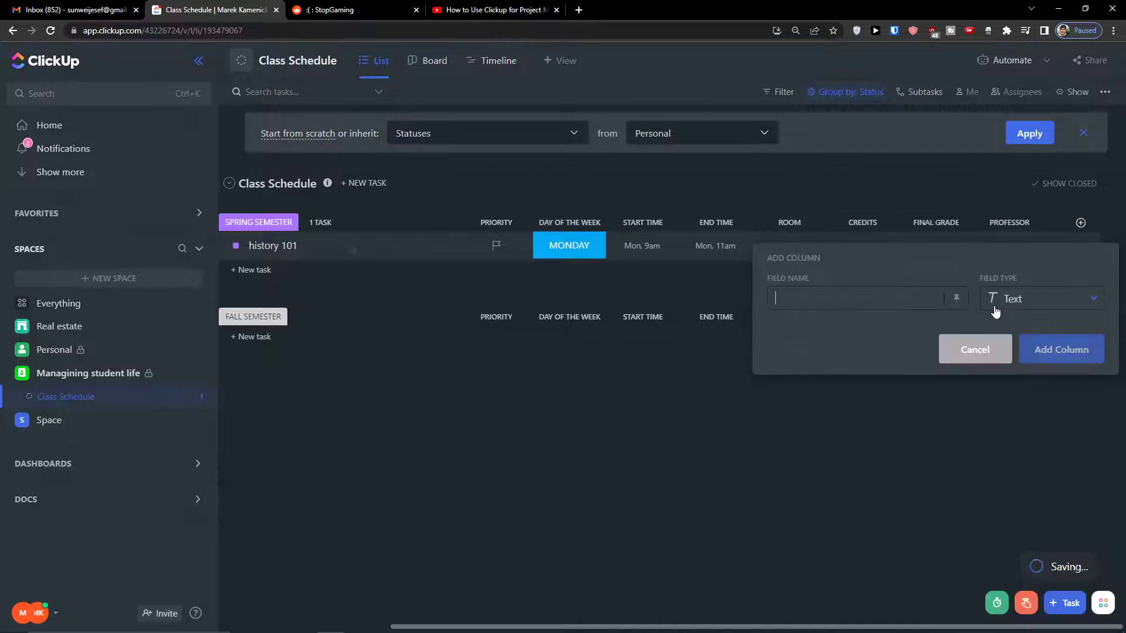
left_click(960, 394)
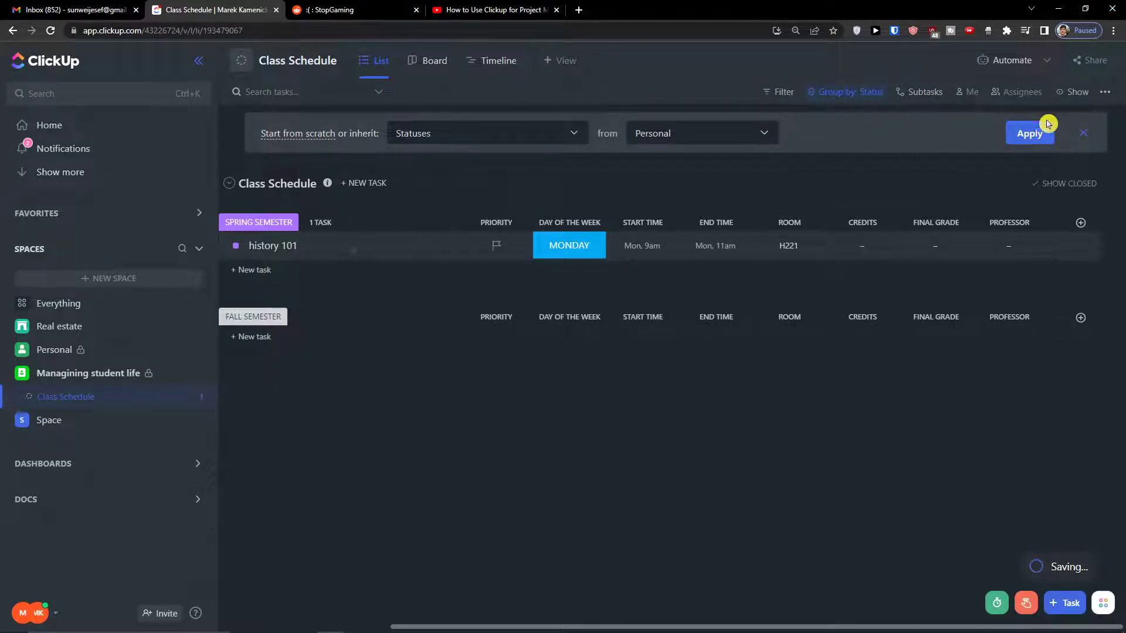
left_click(1080, 222)
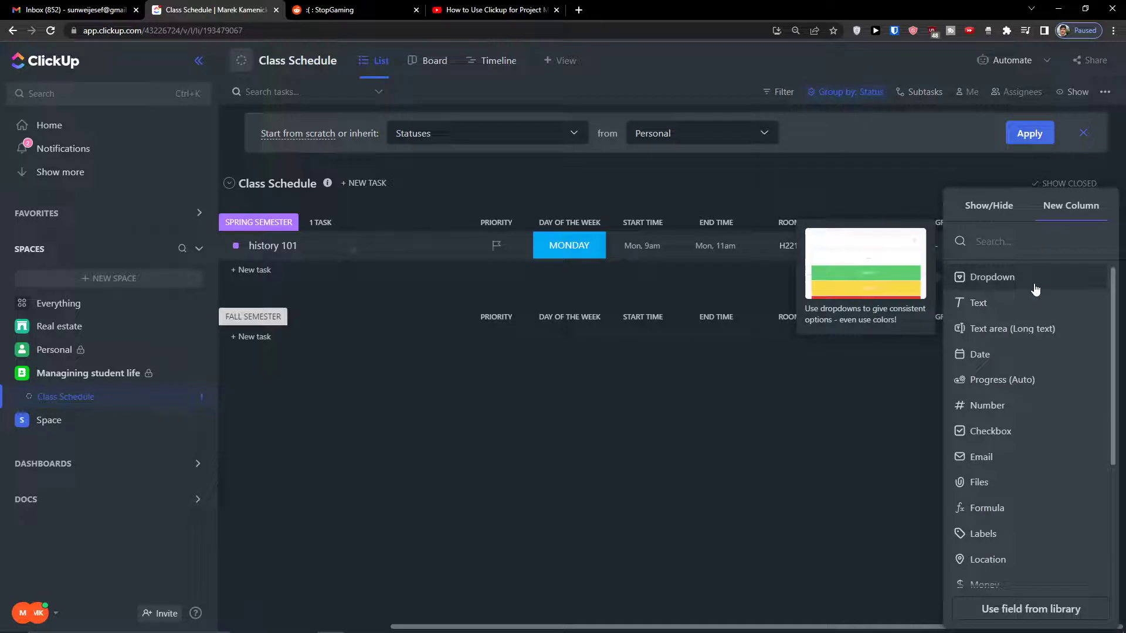
left_click(1006, 305)
type("NOTES")
left_click(1074, 348)
left_click_drag(729, 627, 601, 627)
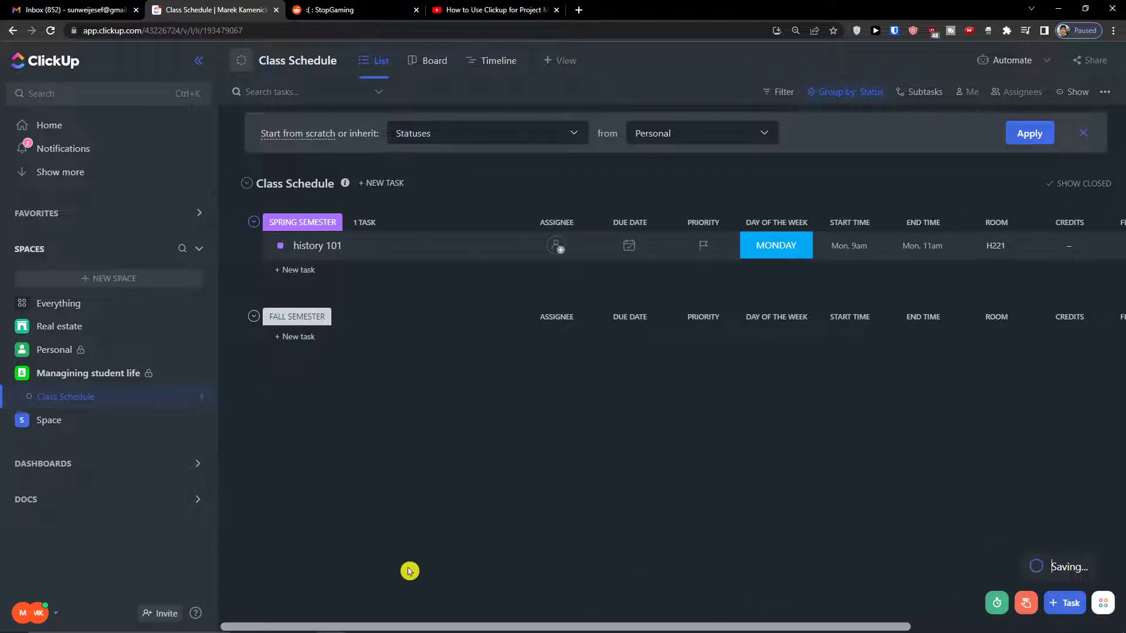
scroll(729, 606, "right", 5)
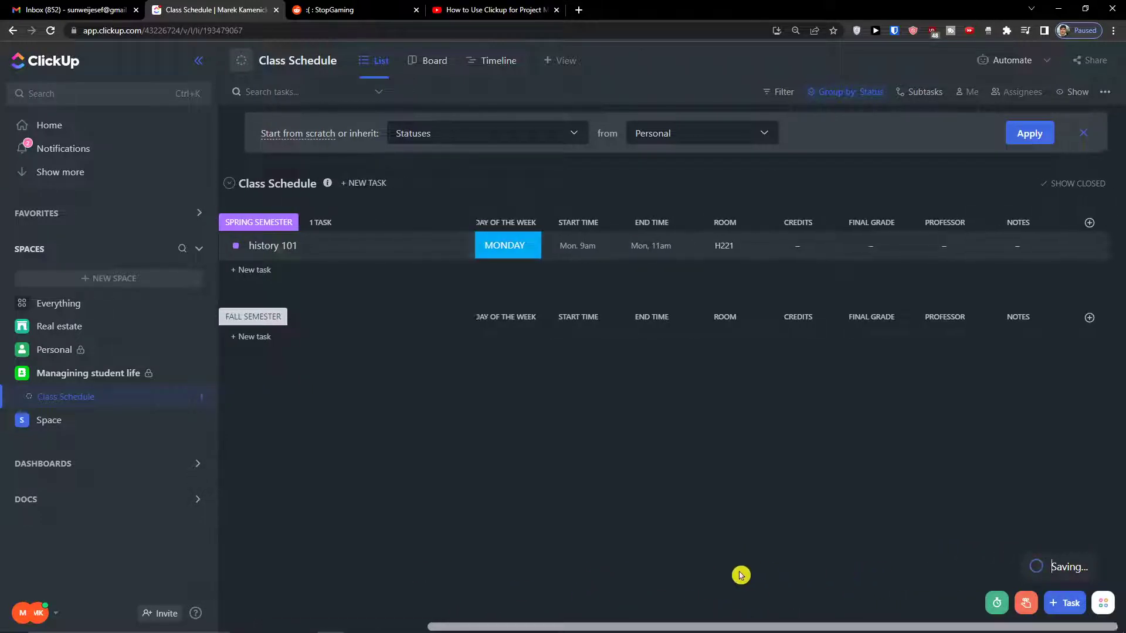
scroll(645, 575, "left", 5)
scroll(847, 568, "right", 5)
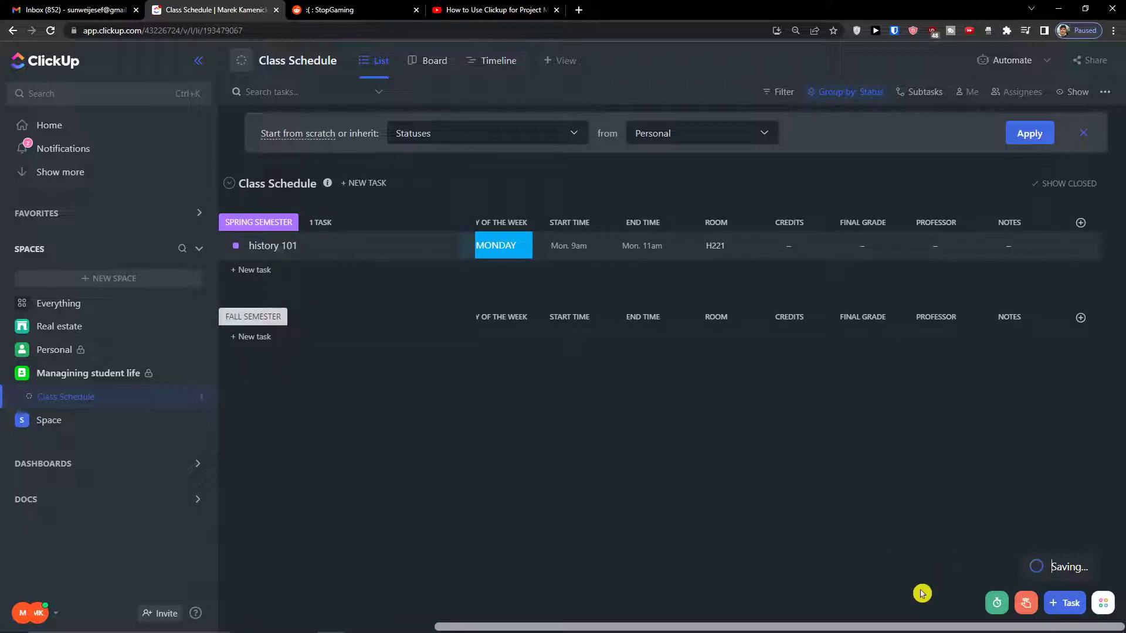
scroll(600, 573, "left", 5)
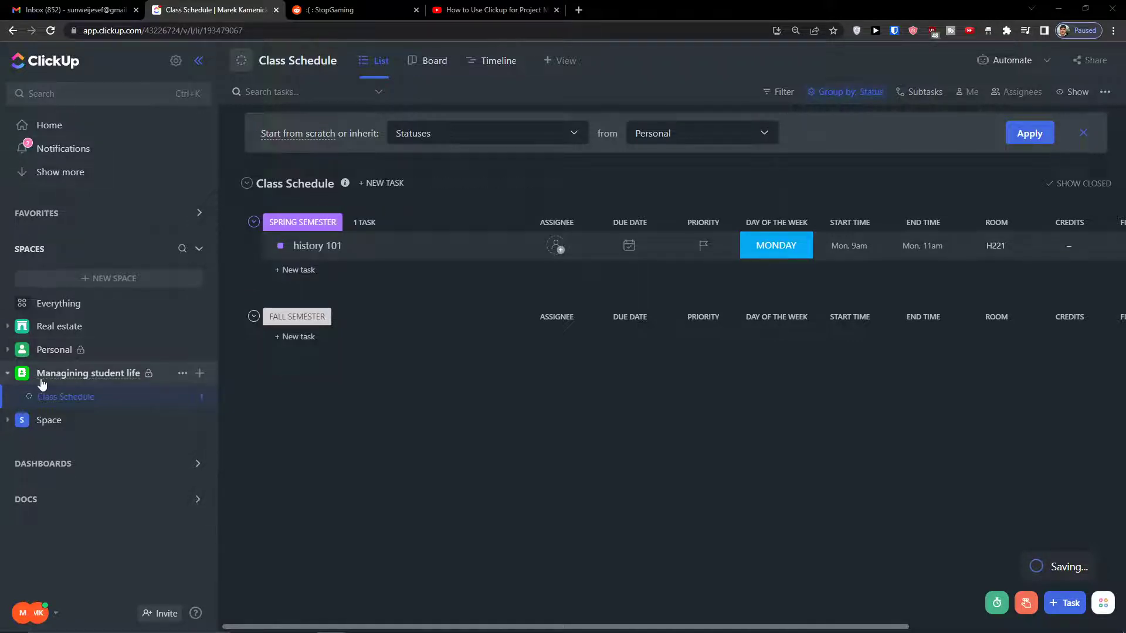
From the Managing student life space menu, create a new list called Class assignments
left_click(182, 374)
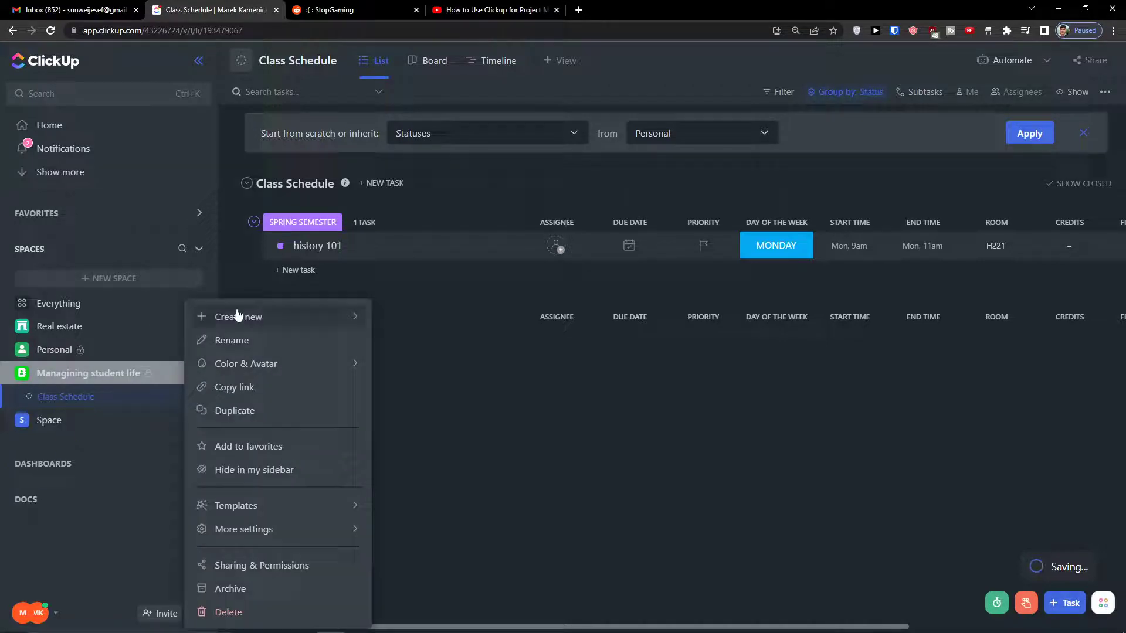
mouse_move(310, 311)
left_click(434, 326)
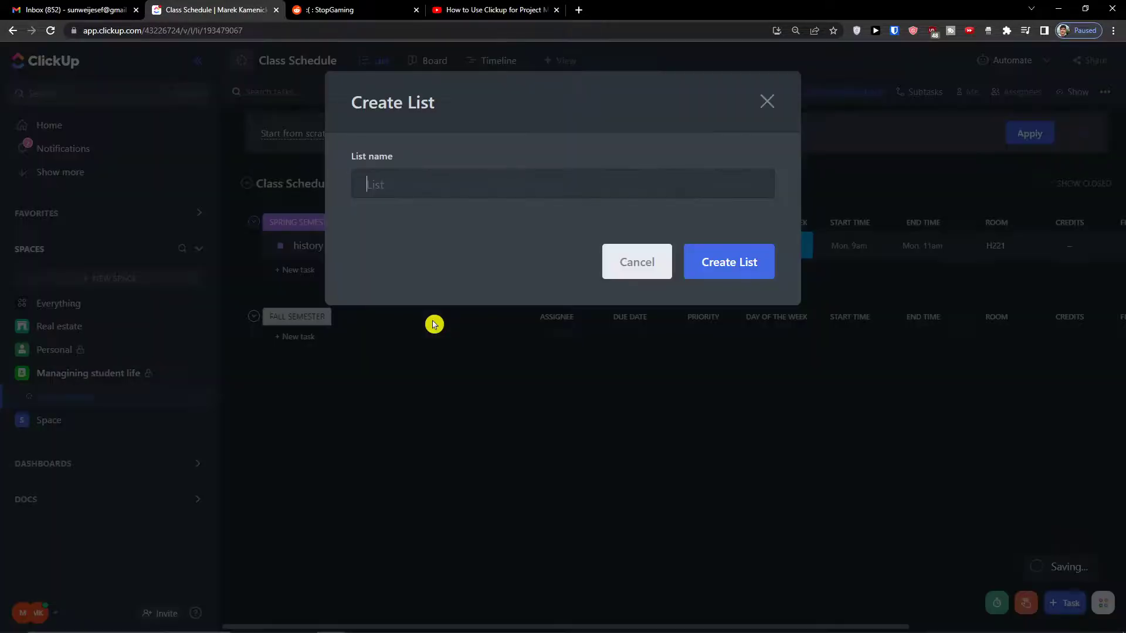
type("lass")
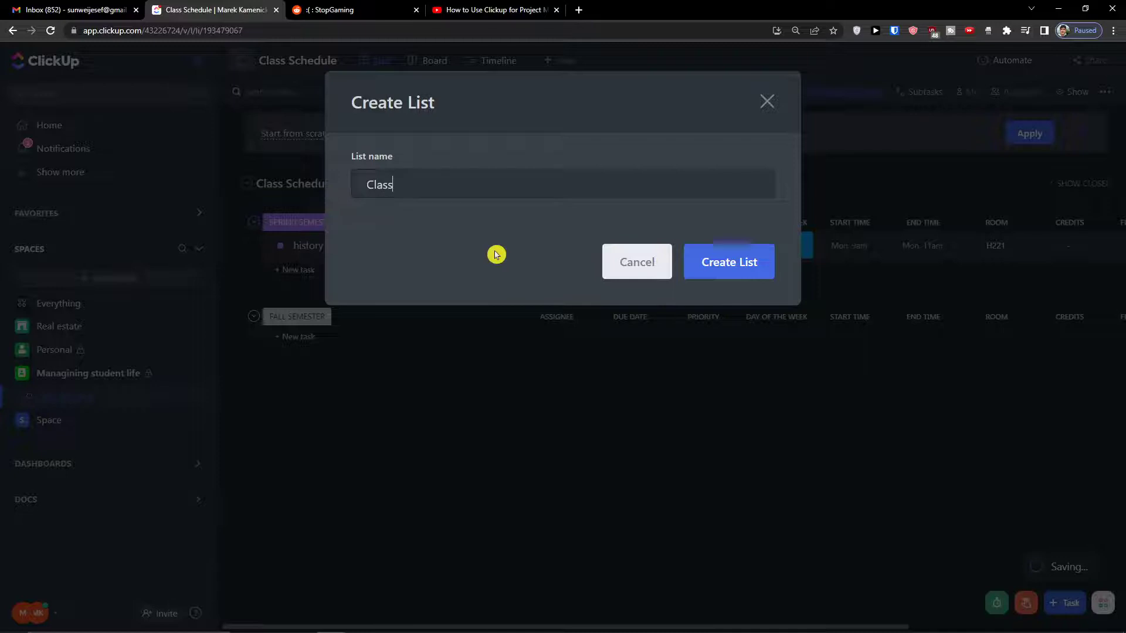
type(" assignments")
key("Return")
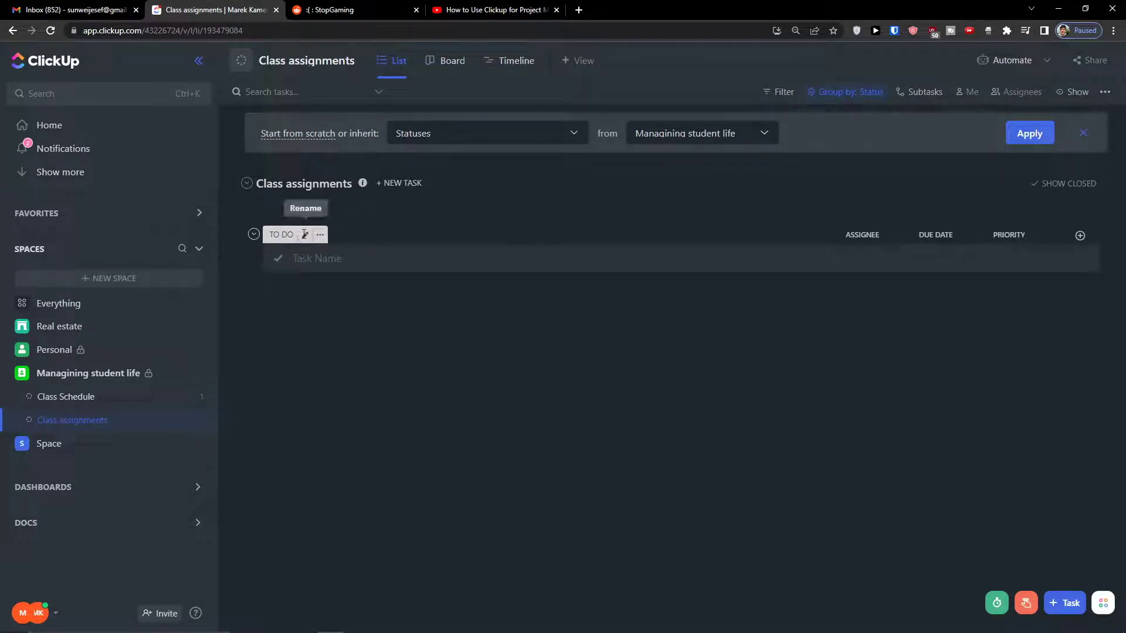
Rename the TO DO status to THIS WEEK, applying it to this list only
left_click(305, 234)
key("ctrl+a")
type("THIS WEEK")
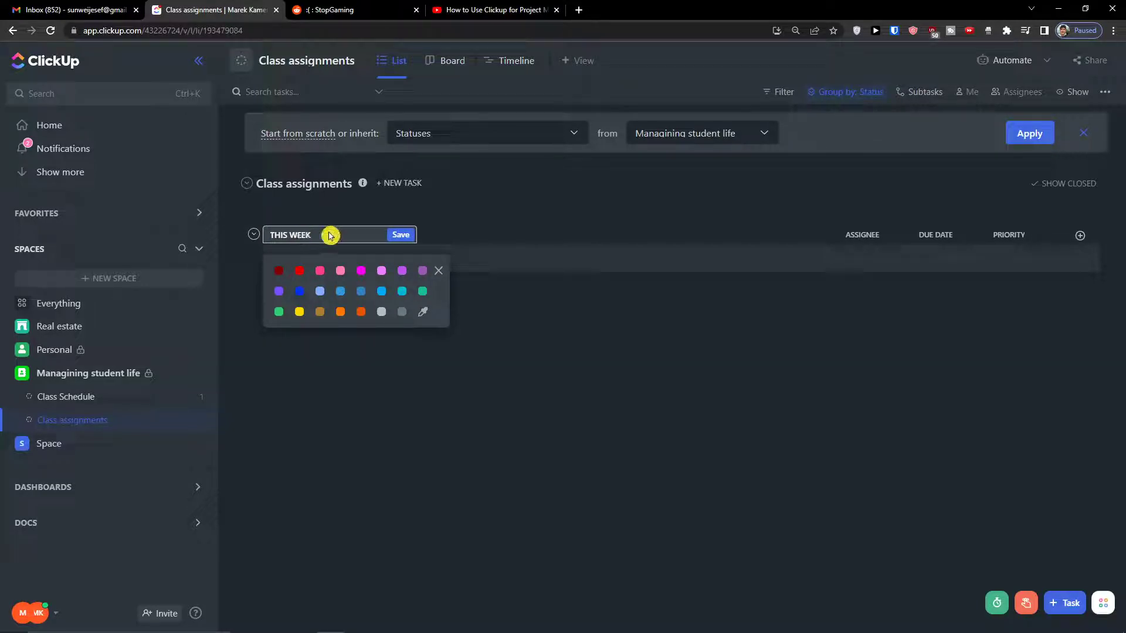
left_click(401, 235)
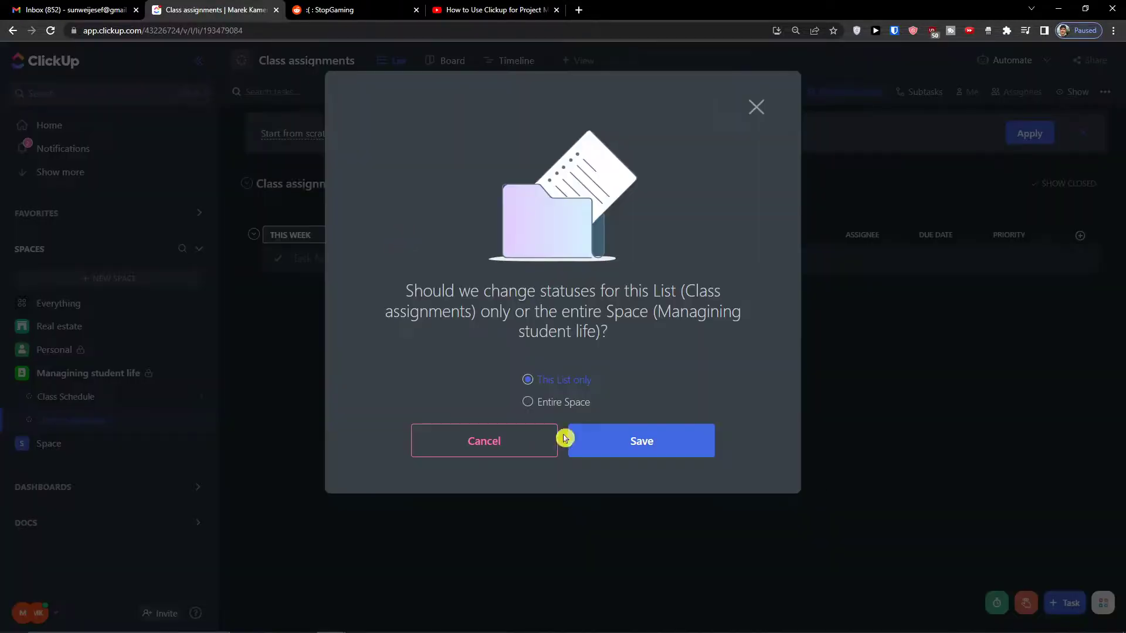
left_click(607, 449)
Switch Class assignments to custom statuses named THIS WEEK and NEXT WEEK, and save
left_click(364, 61)
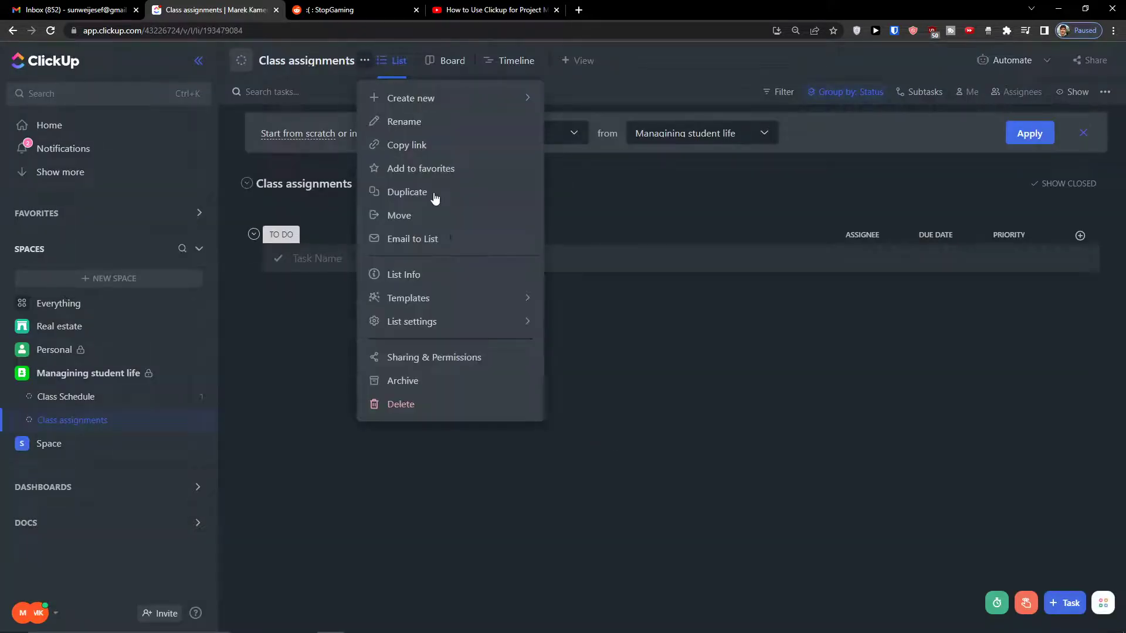
mouse_move(490, 325)
left_click(601, 384)
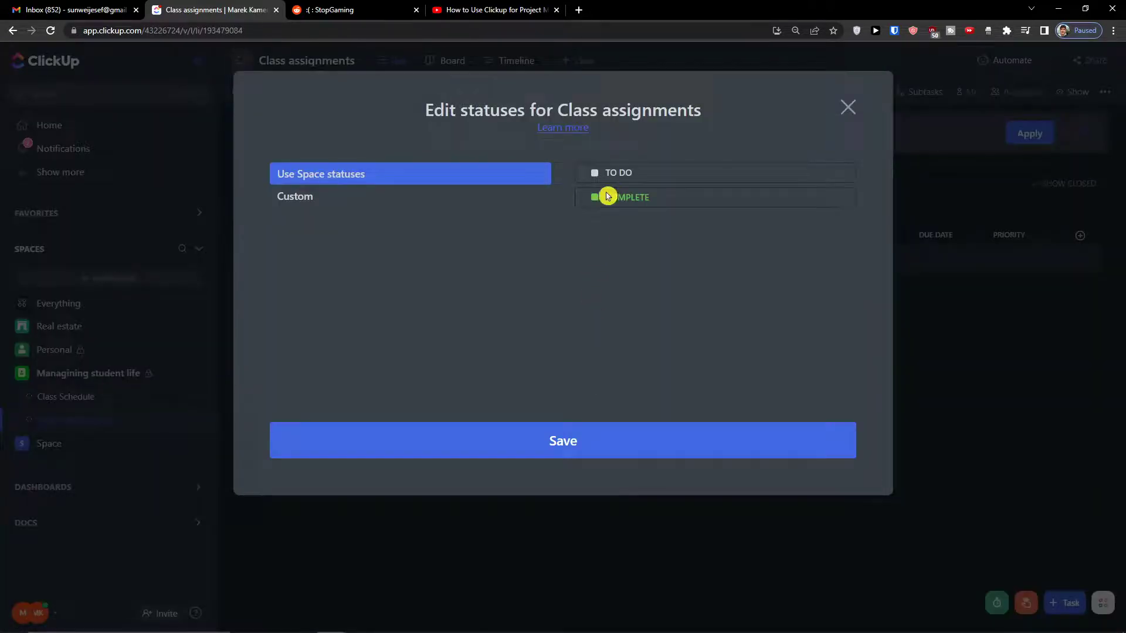
left_click(496, 197)
double_click(642, 218)
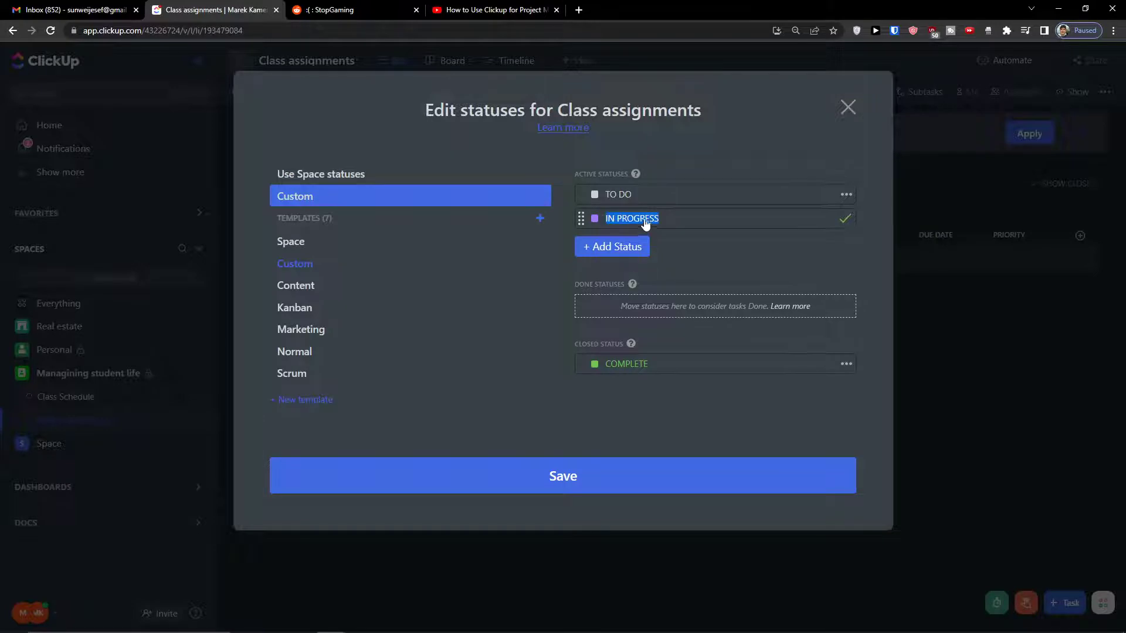
type("THIS WEEK")
triple_click(647, 202)
type("NEXT WEEK")
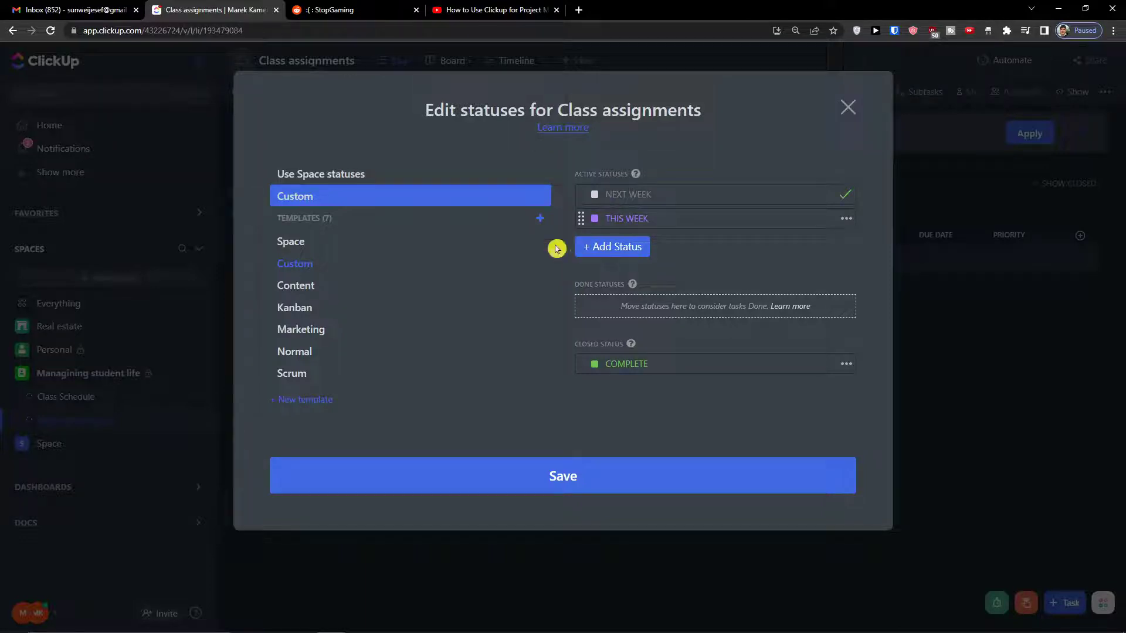
left_click(565, 488)
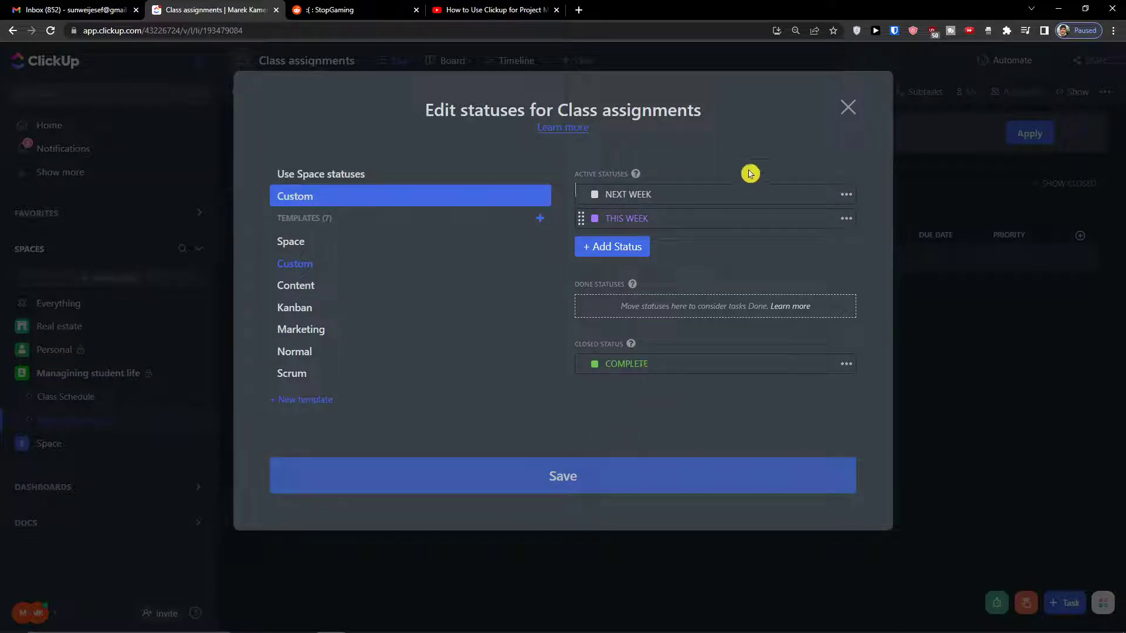
left_click(847, 107)
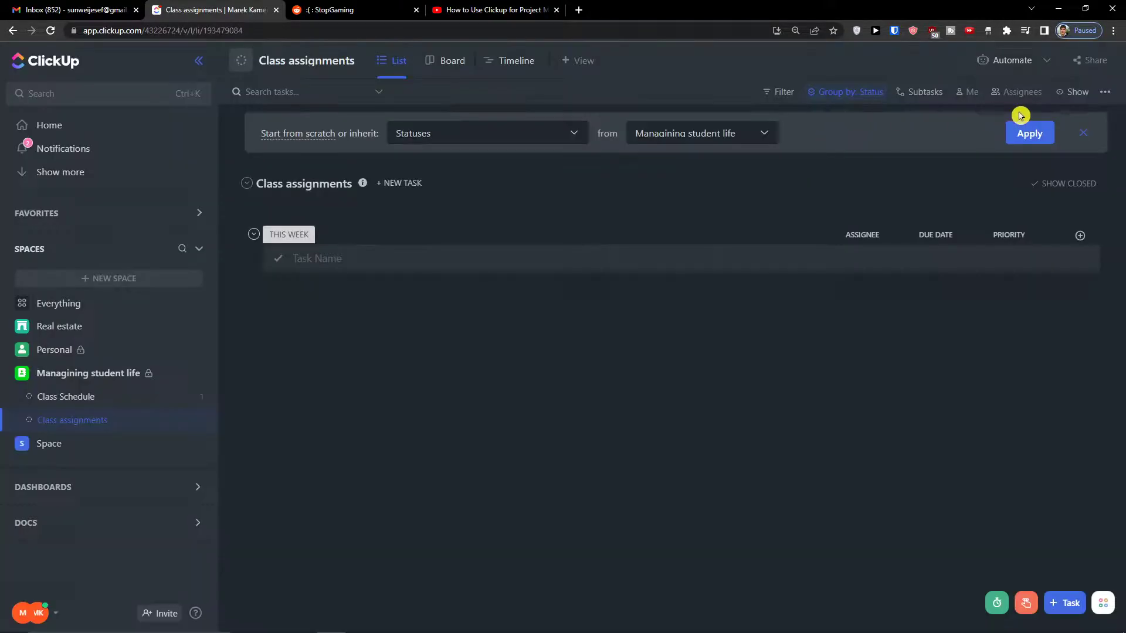
Turn on Empty statuses so the empty status groups are shown
left_click(1082, 92)
left_click(1093, 316)
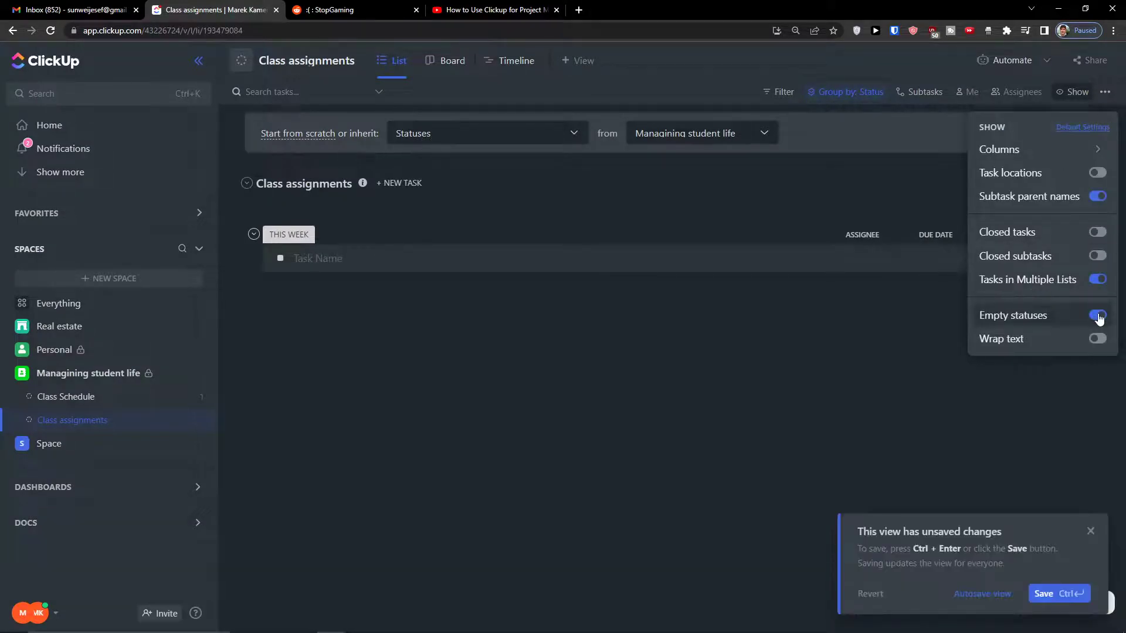
left_click(850, 378)
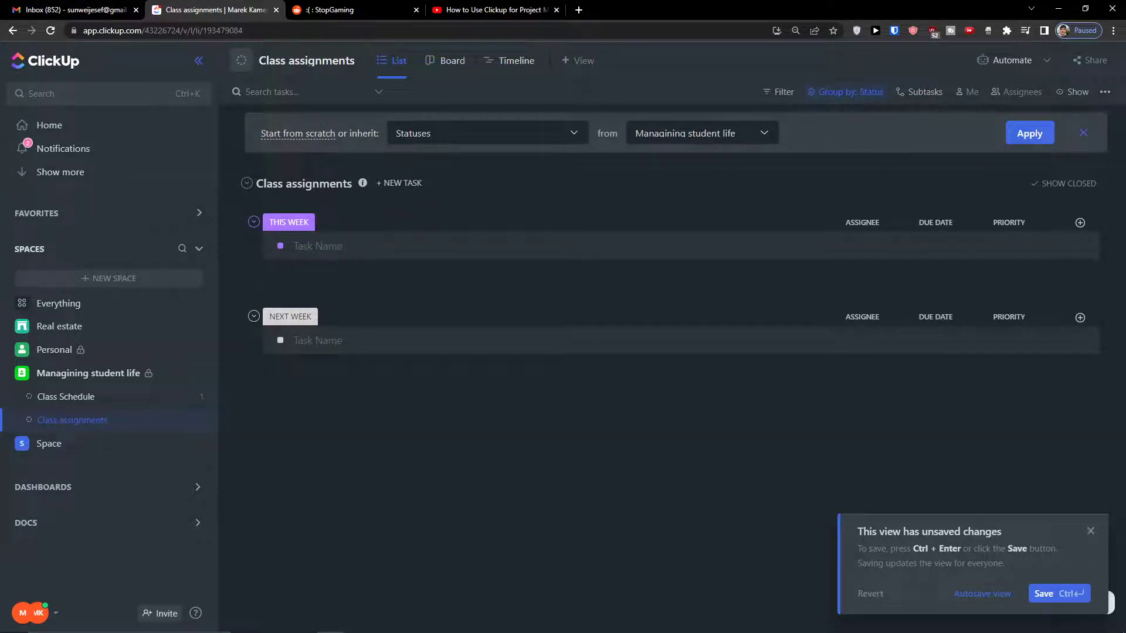
Add a task named Reading a financial report under THIS WEEK
left_click(371, 241)
type("Reading a financial report")
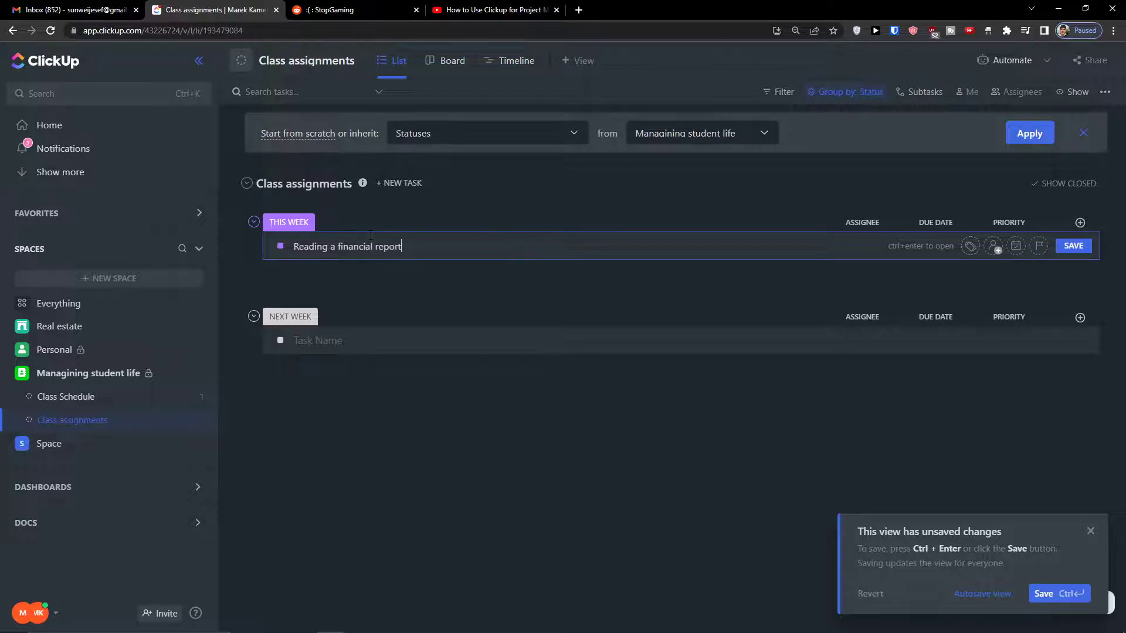
key("Return")
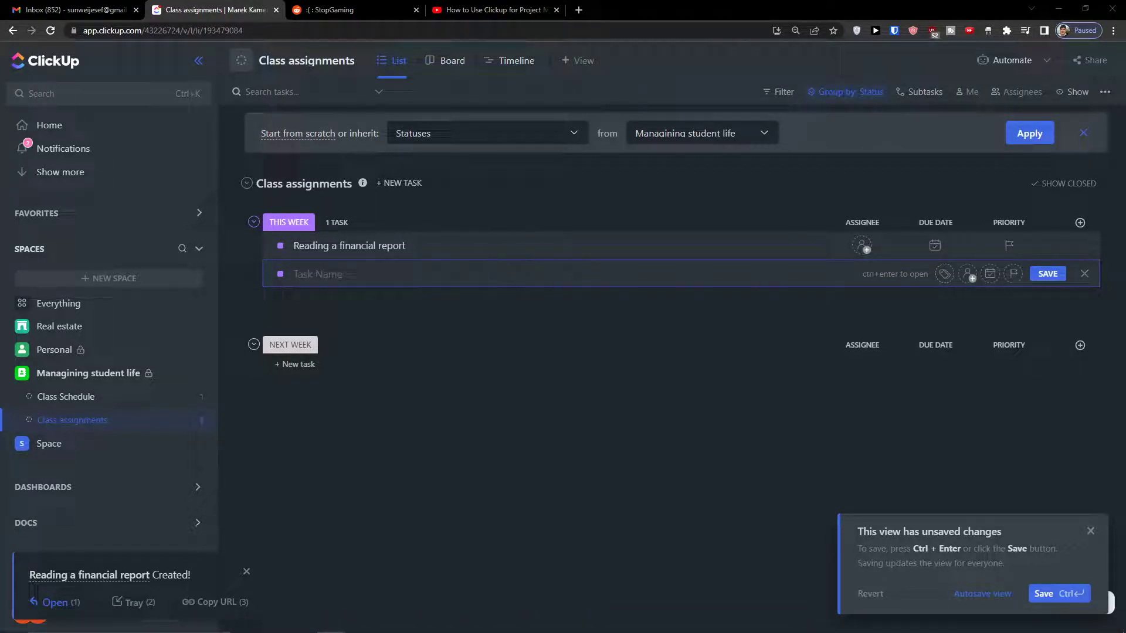
Add a Status dropdown column with options done, waiting for response and working on it, colouring done
left_click(1079, 224)
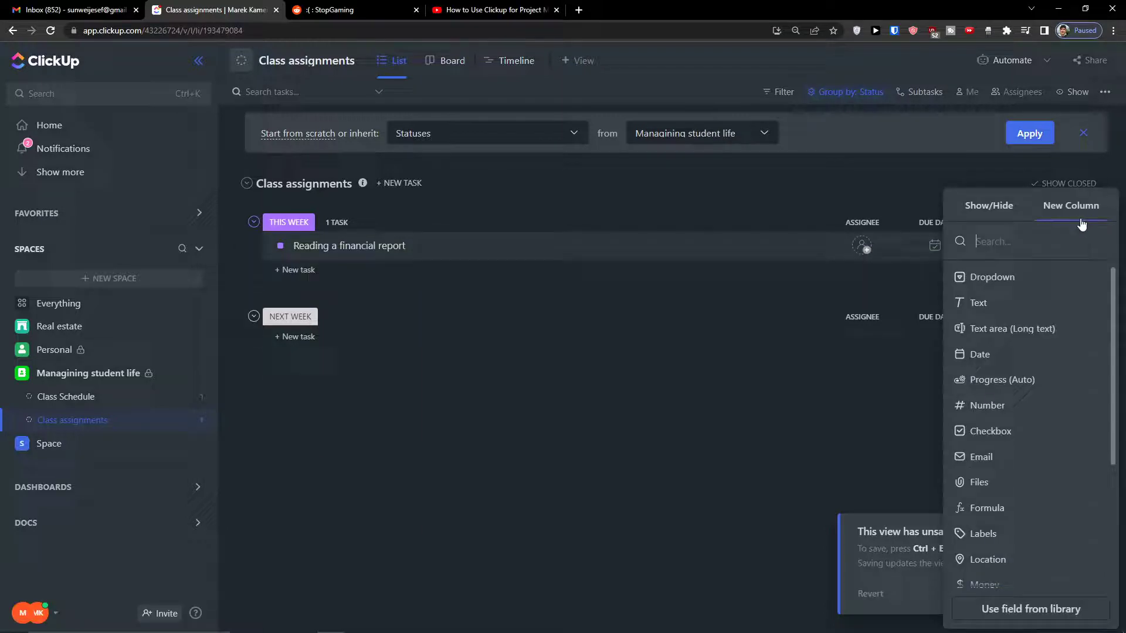
left_click(1022, 286)
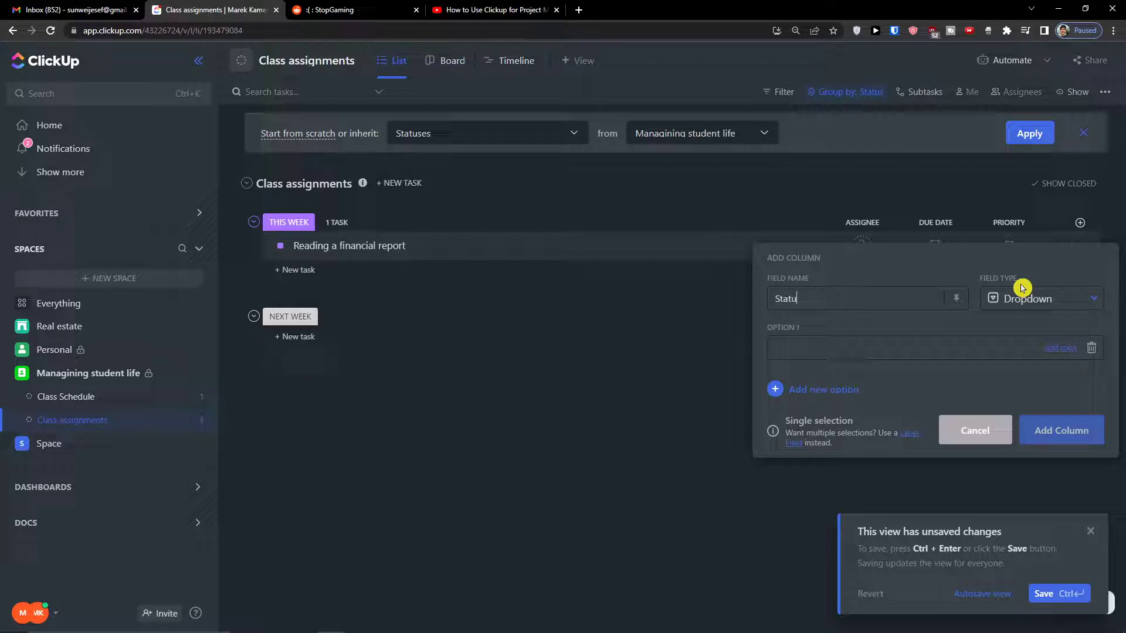
left_click(861, 347)
type("dont")
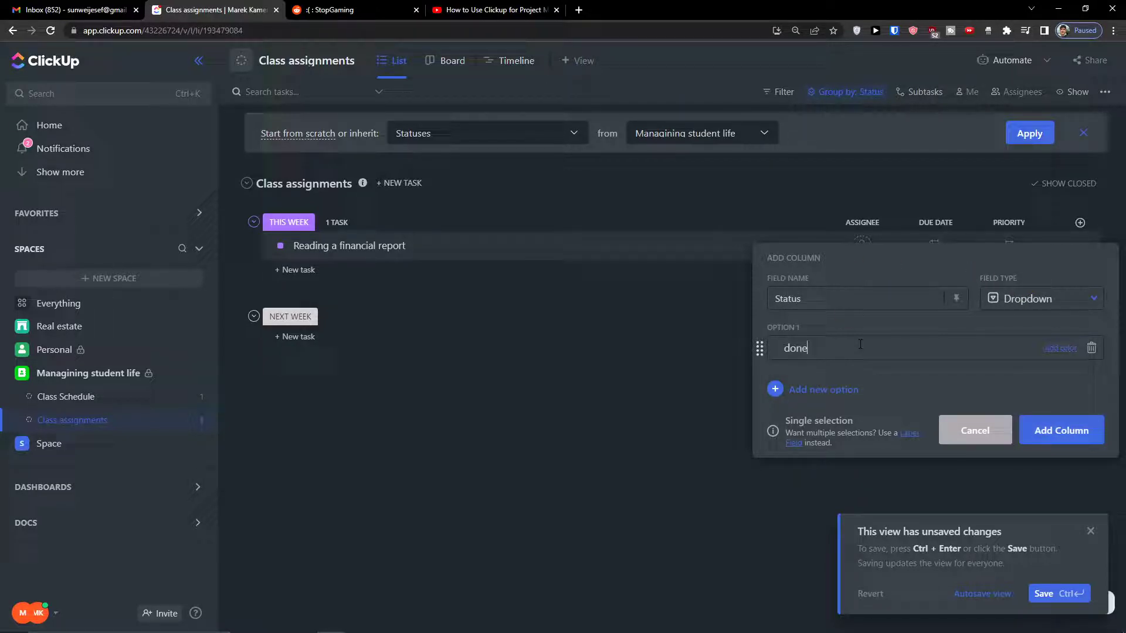
key("Return")
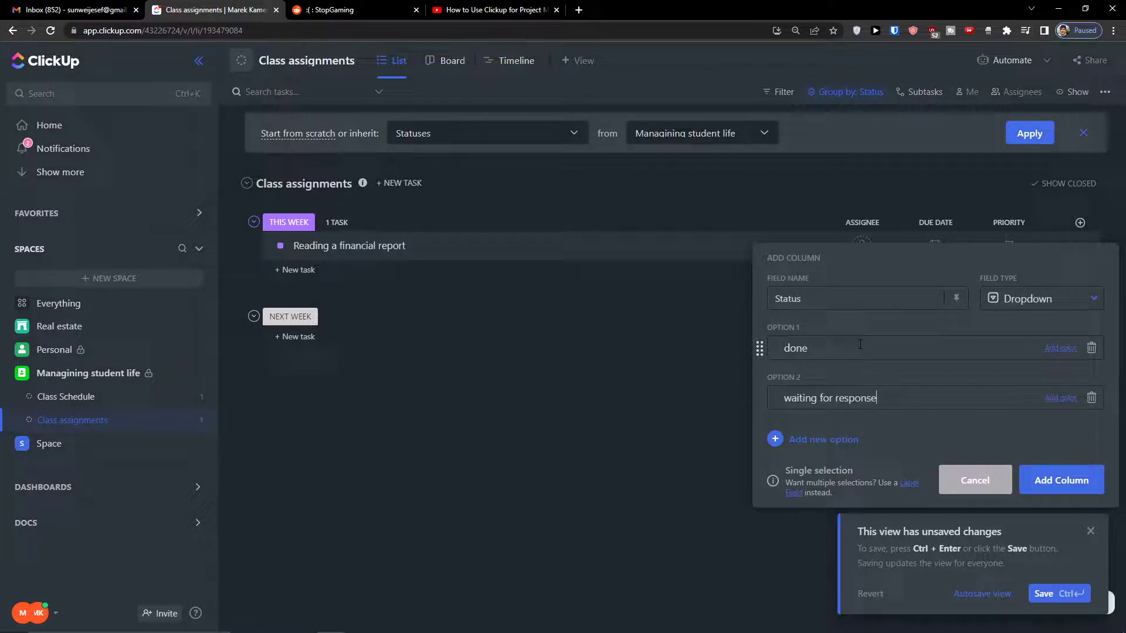
key("Return")
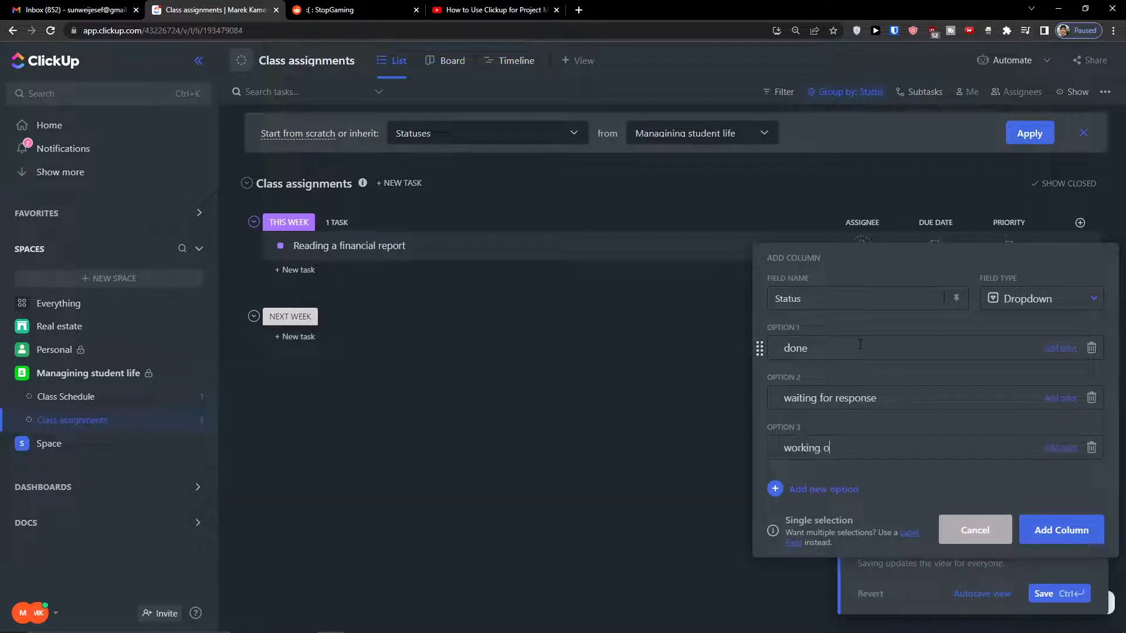
left_click(1070, 349)
left_click(1100, 418)
left_click(1084, 528)
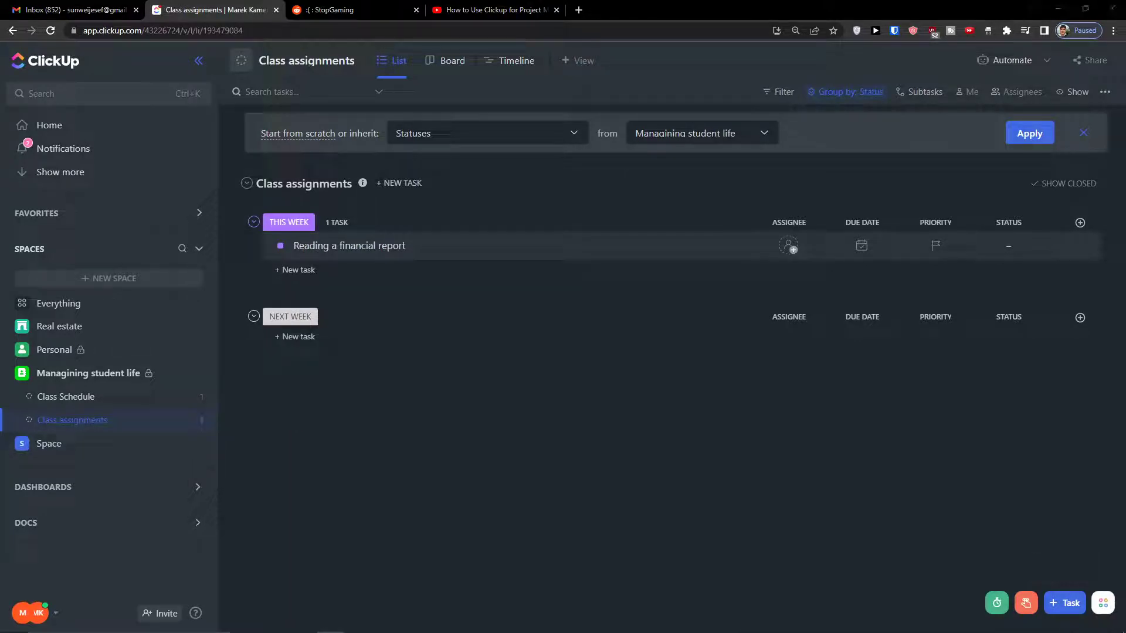
Add a Date column named due date to Class assignments
left_click(1078, 226)
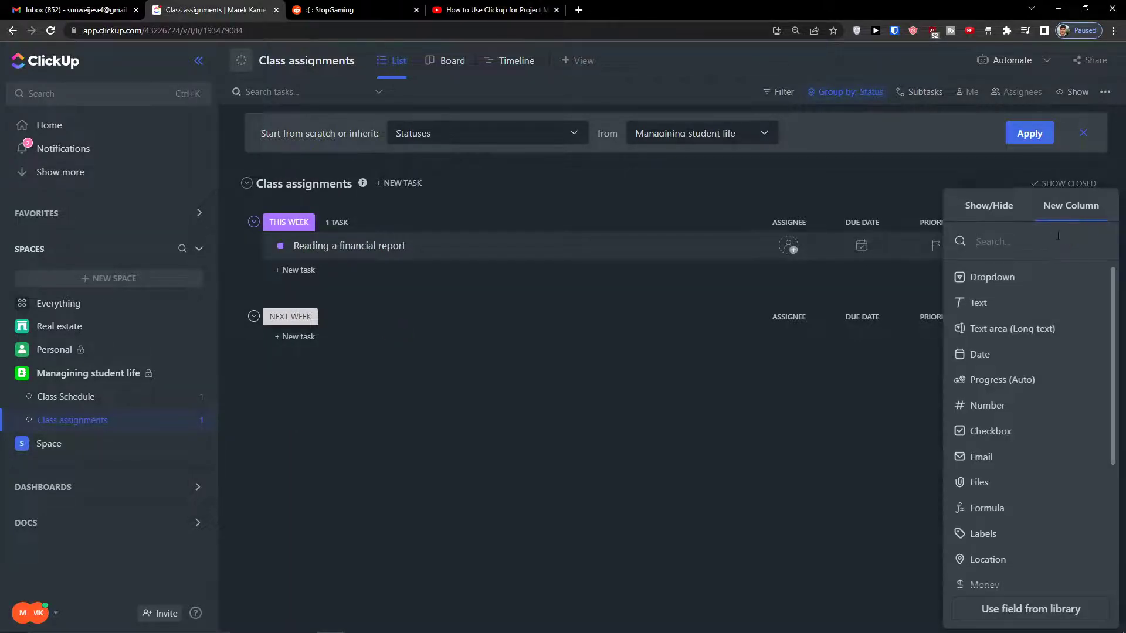
left_click(1006, 354)
type("d")
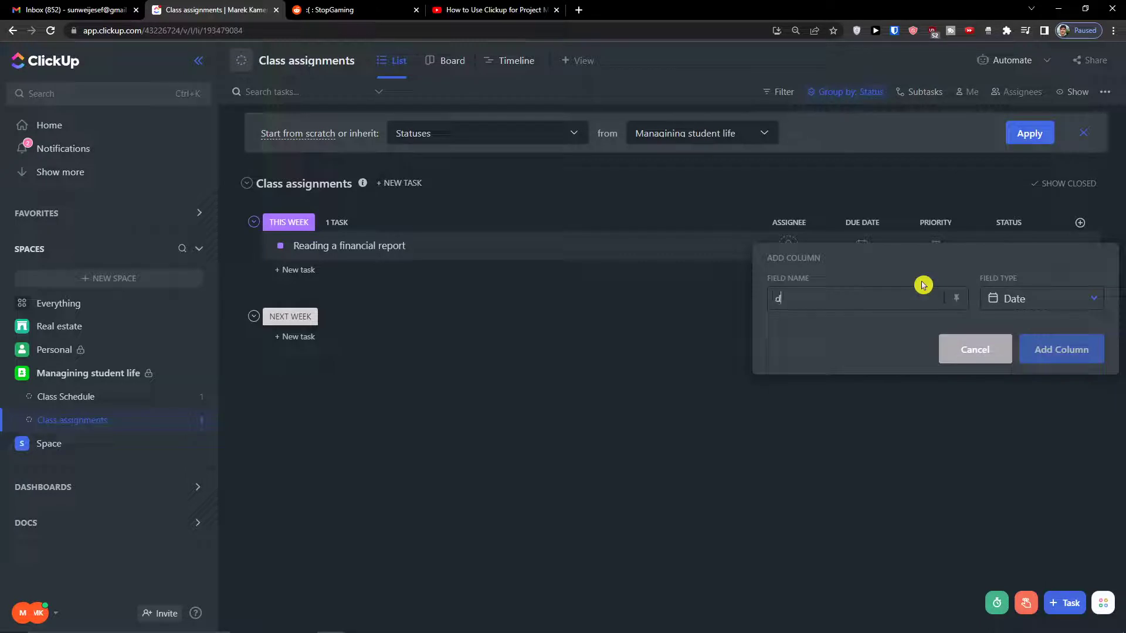
type("ue date")
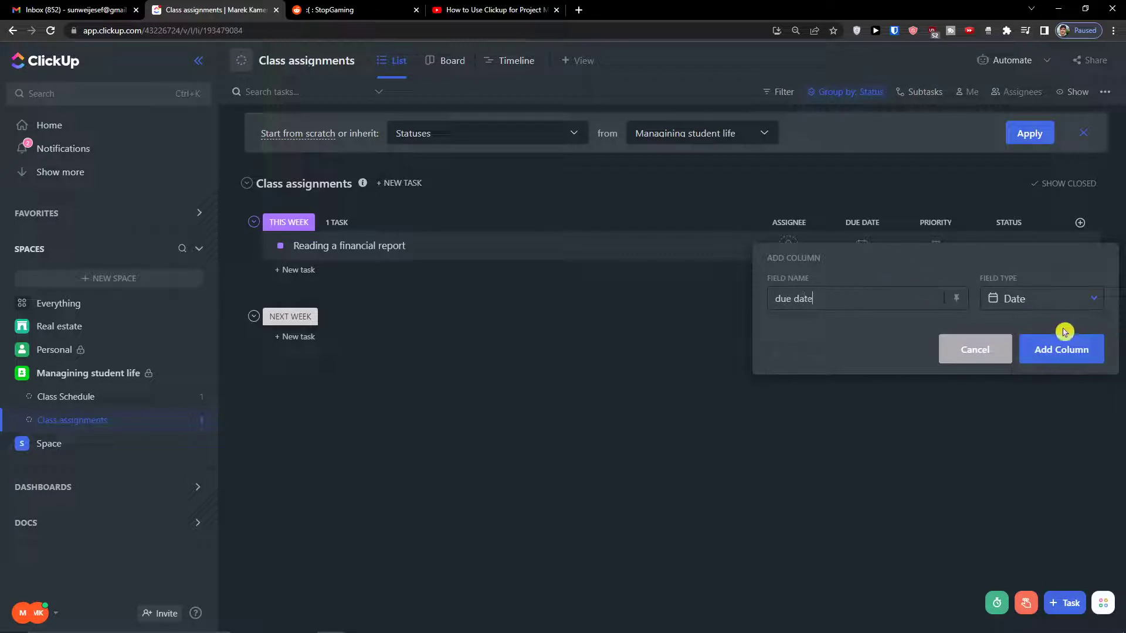
left_click(1052, 302)
left_click(867, 353)
left_click(1032, 349)
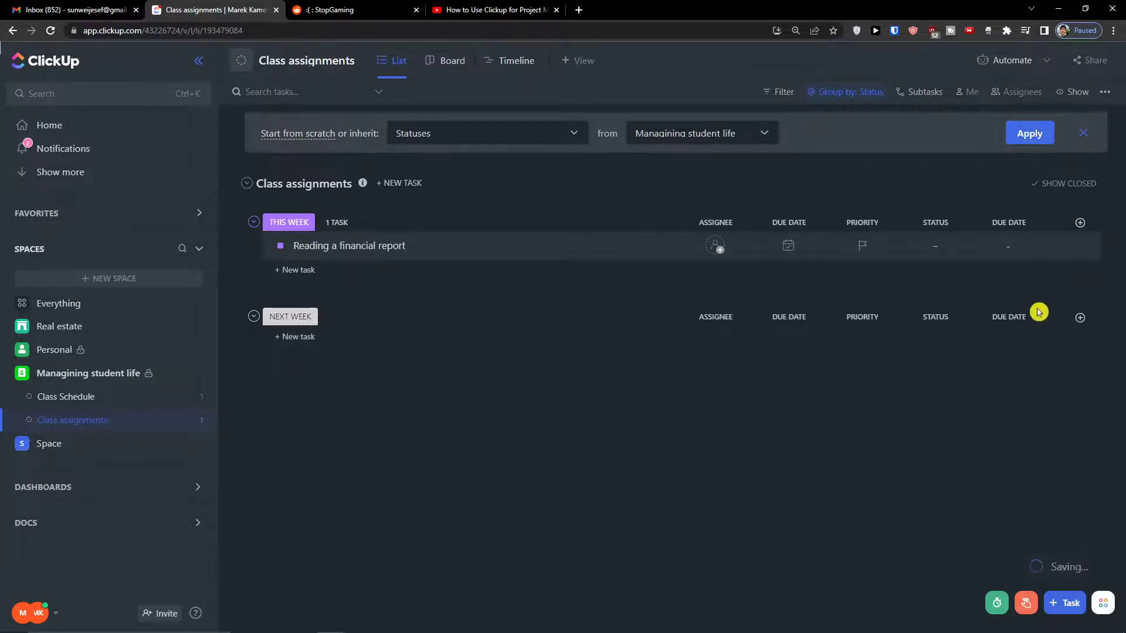
Set the Reading a financial report task's due date to the 18th
left_click(1015, 249)
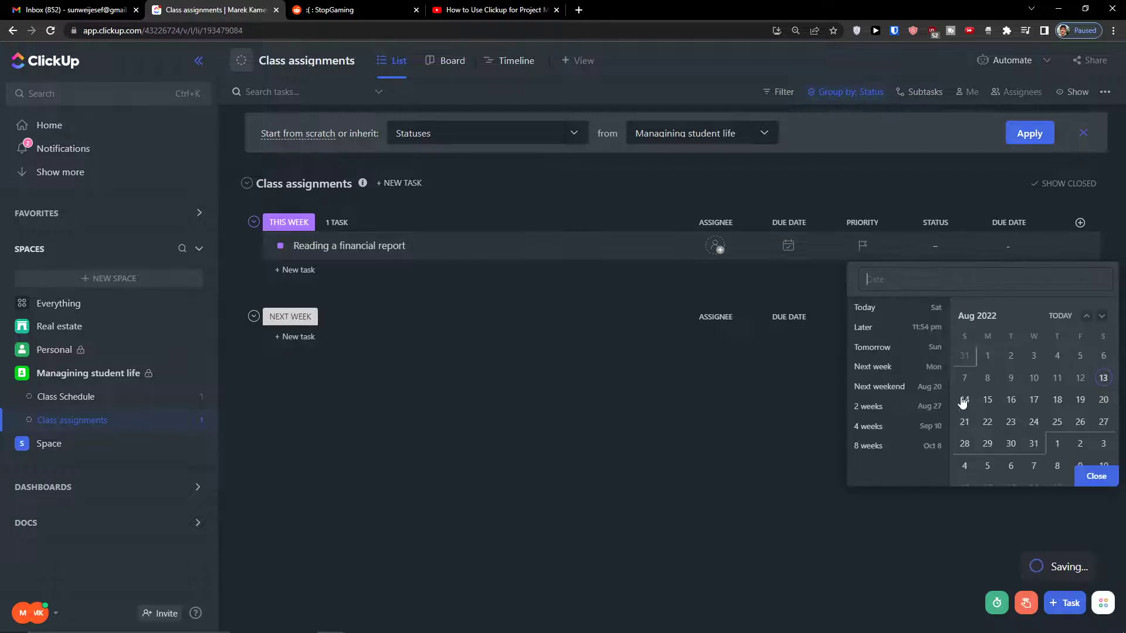
left_click(1057, 400)
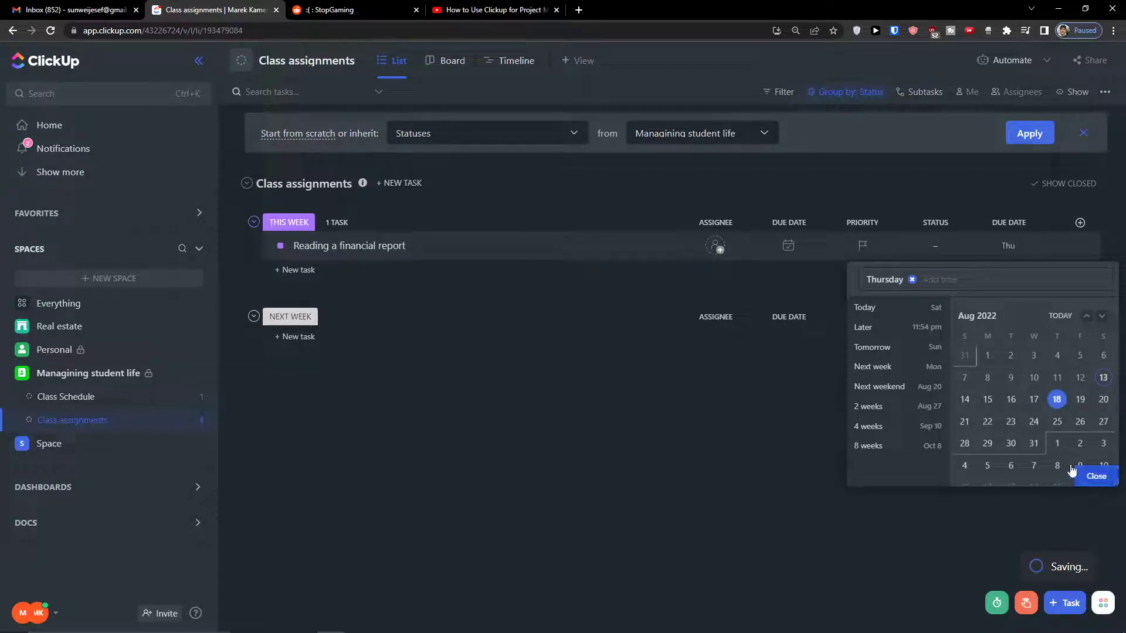
left_click(1096, 475)
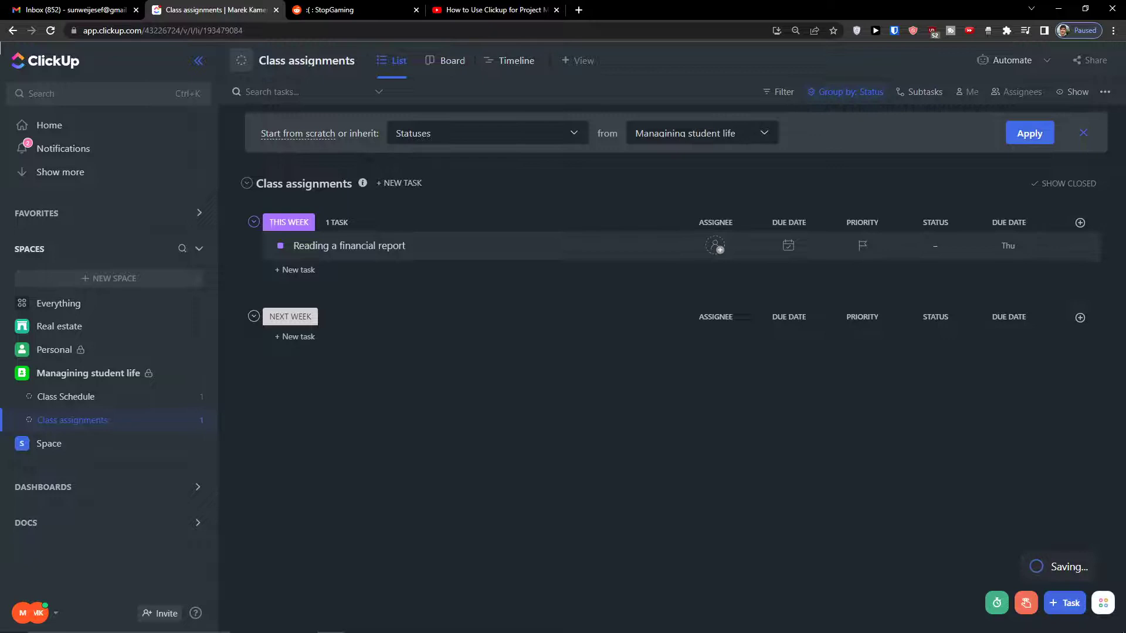
Add a Number column named time estimate to Class assignments
left_click(1080, 223)
left_click(1004, 405)
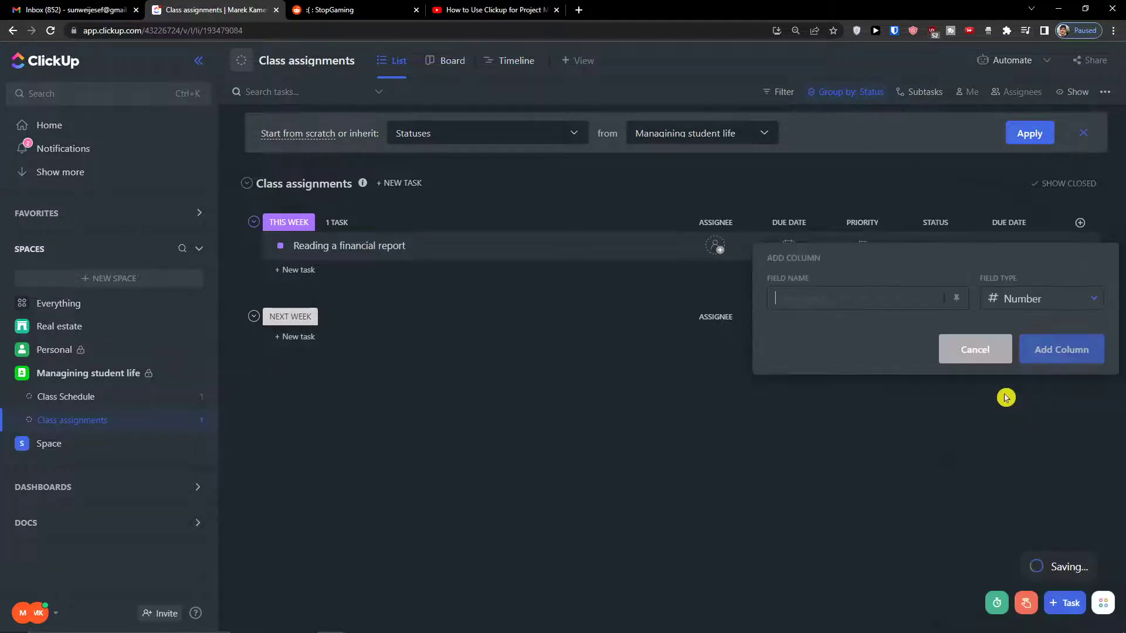
type("time estimate")
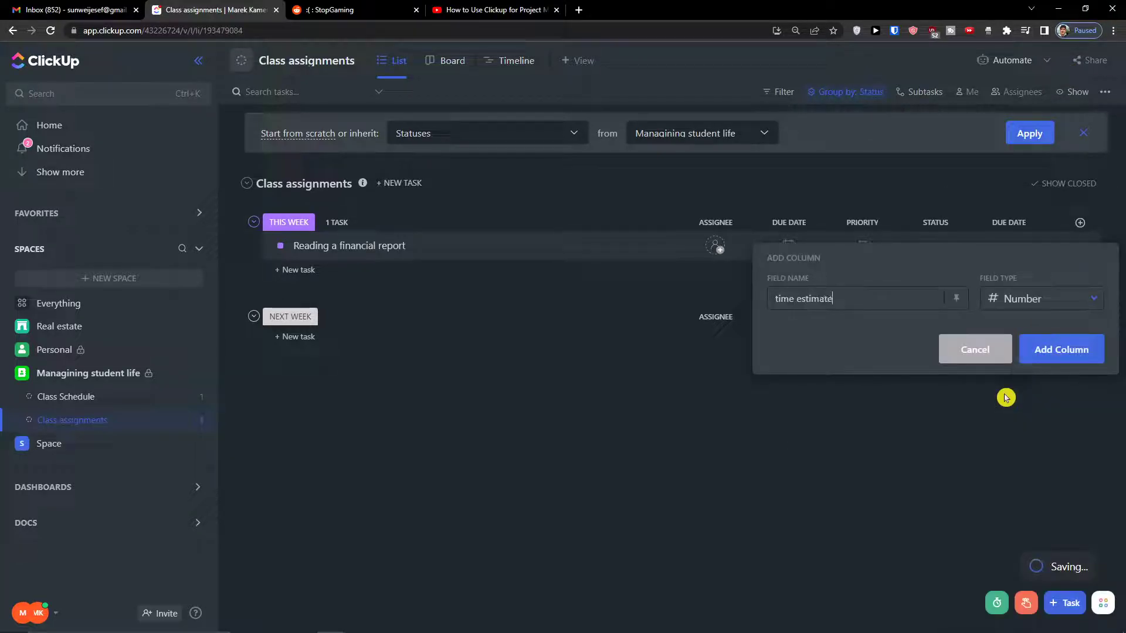
left_click(1053, 350)
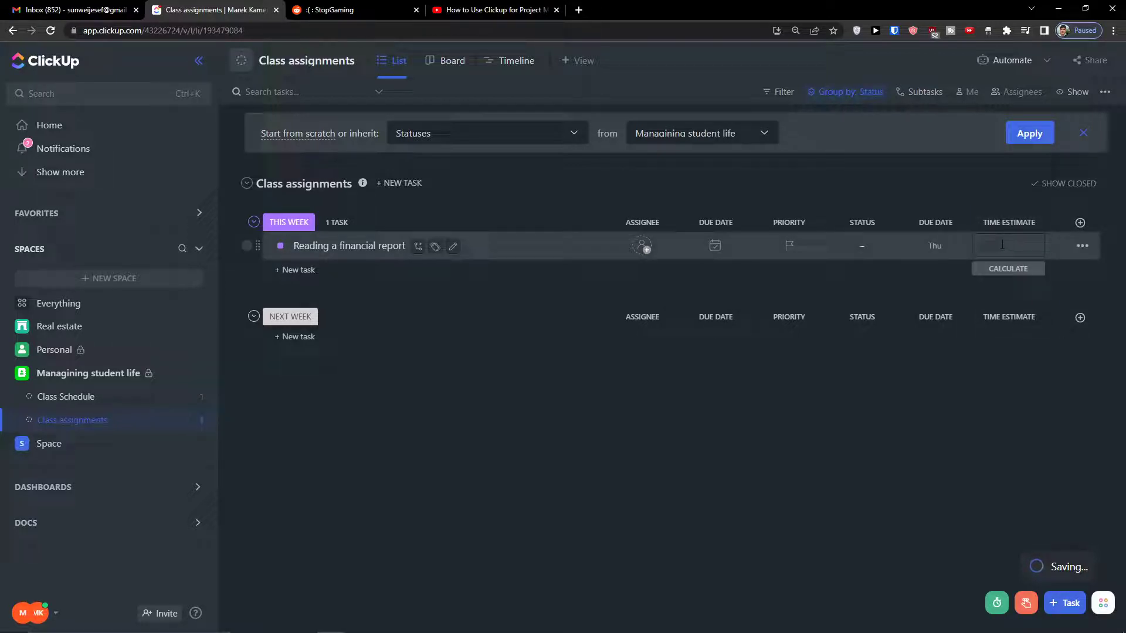
Set the Reading a financial report task's time estimate to 5
left_click(1002, 246)
type("5h")
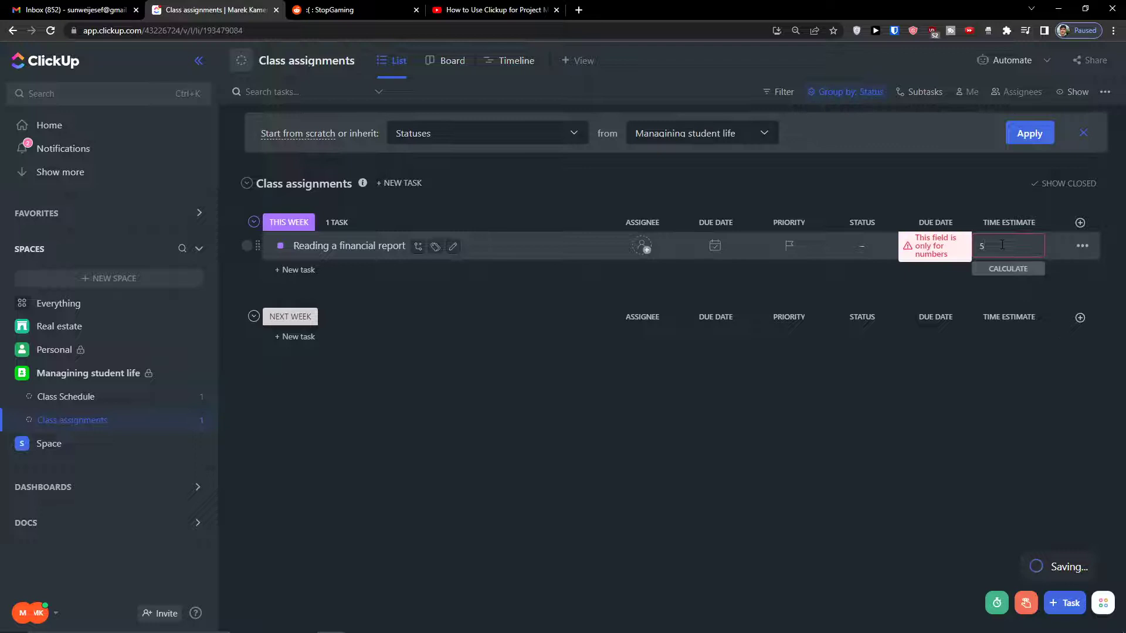
key("Return")
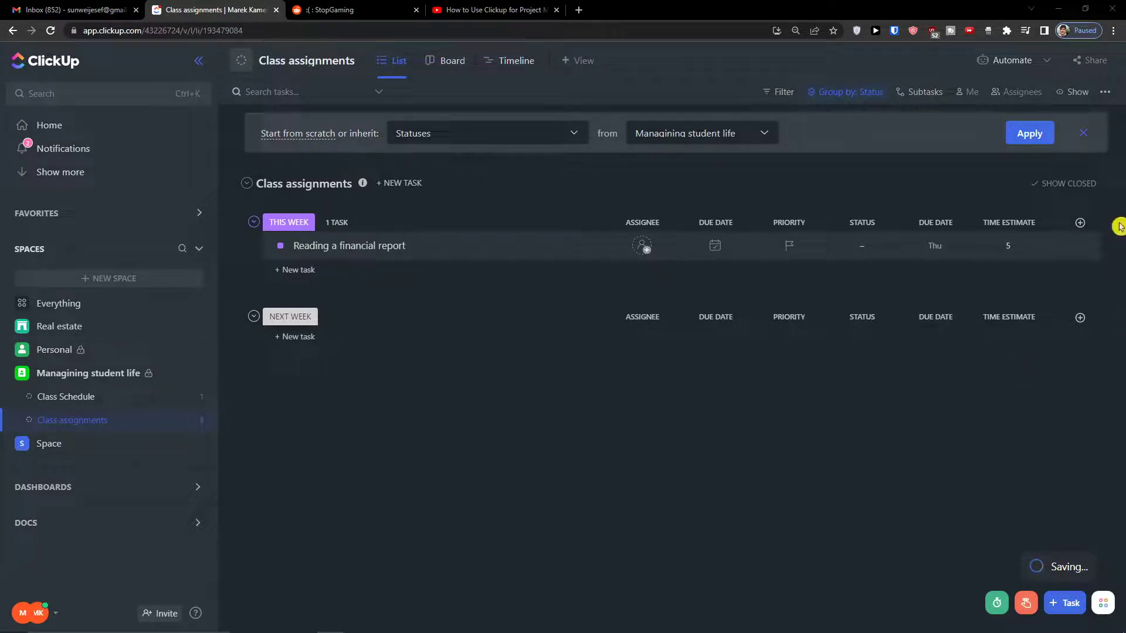
left_click(1081, 222)
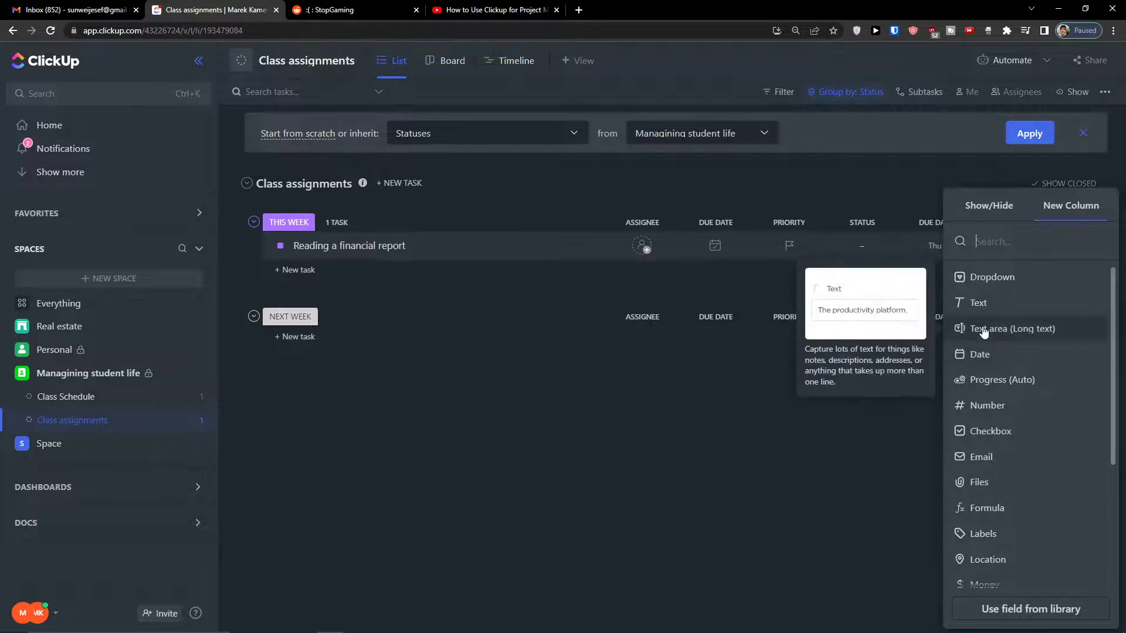
Add a course dropdown column with options history and finance, and set the task's course to history
left_click(1025, 276)
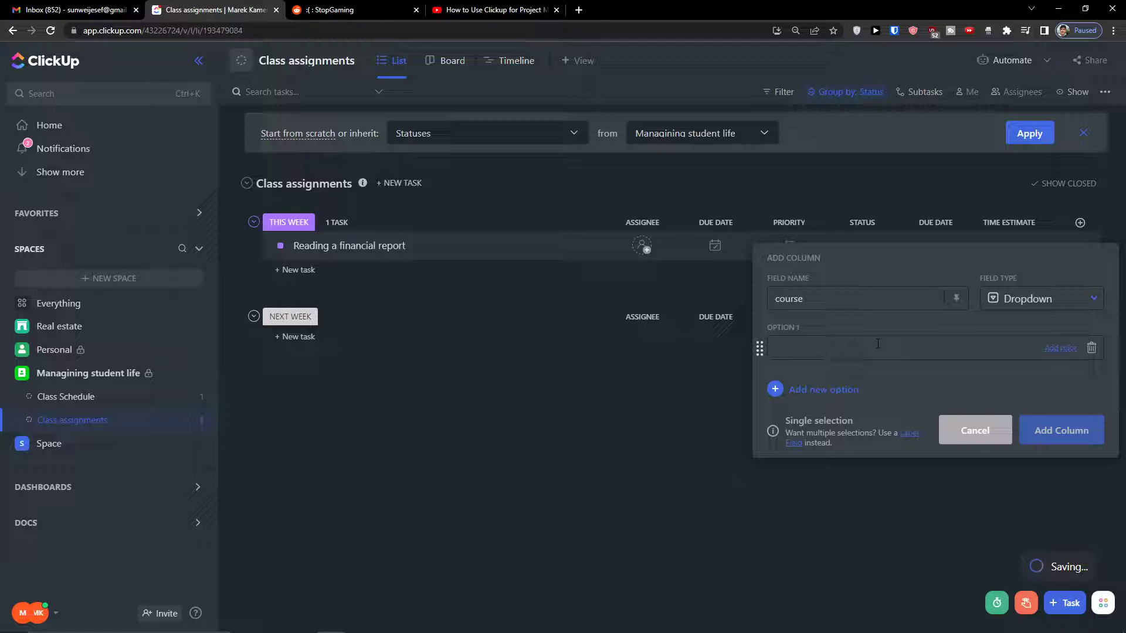
type("history")
key("Return")
type("finance")
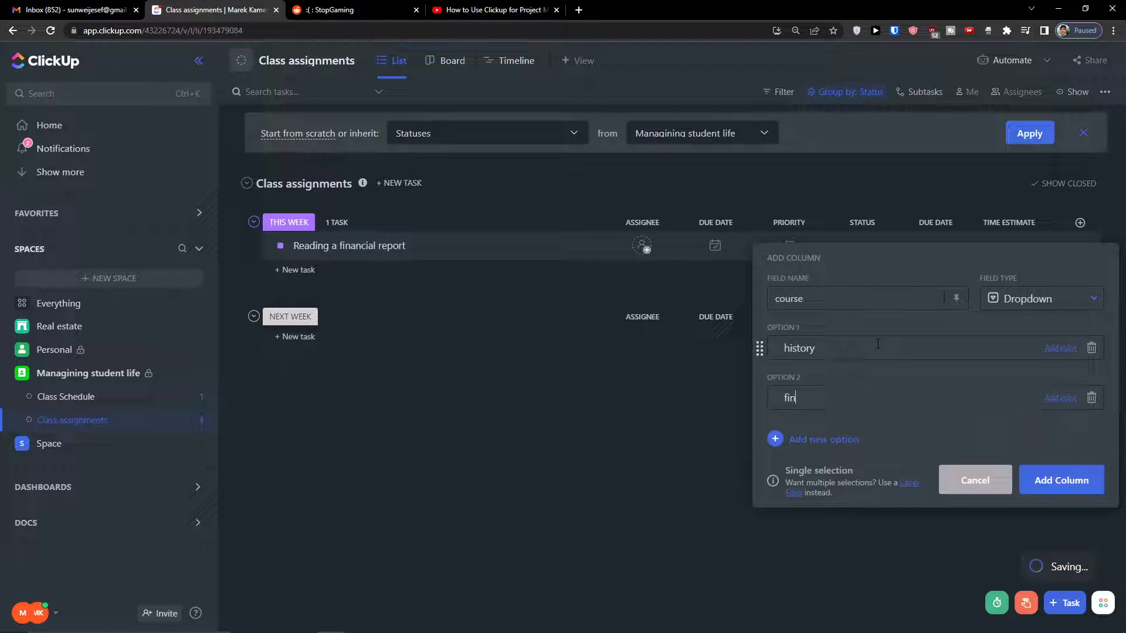
left_click(1045, 487)
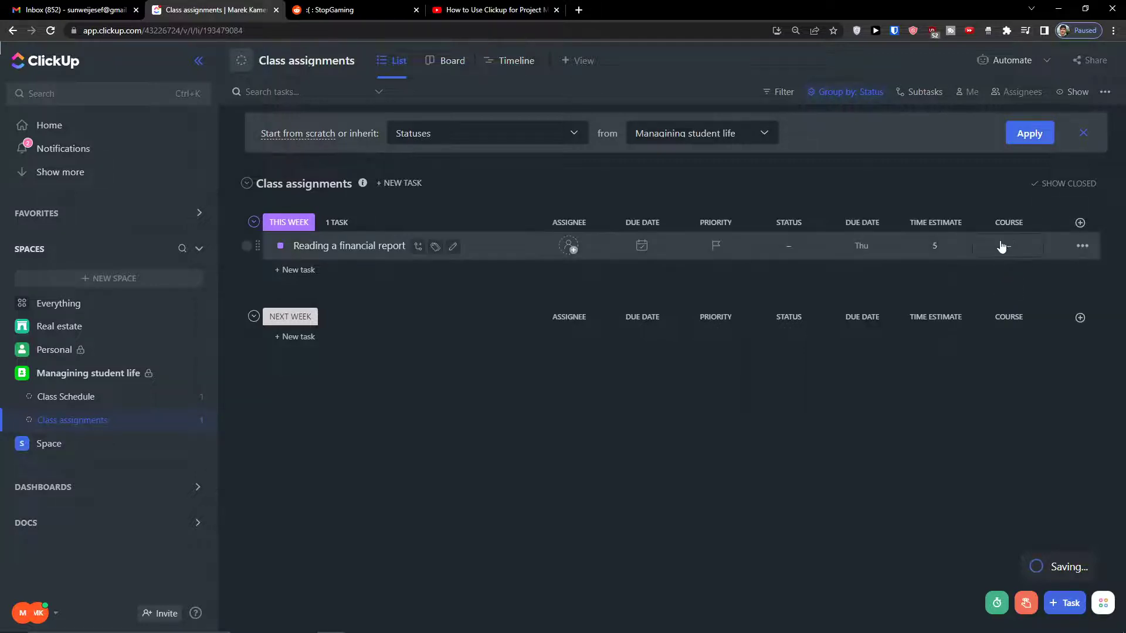
left_click(1014, 245)
left_click(1028, 372)
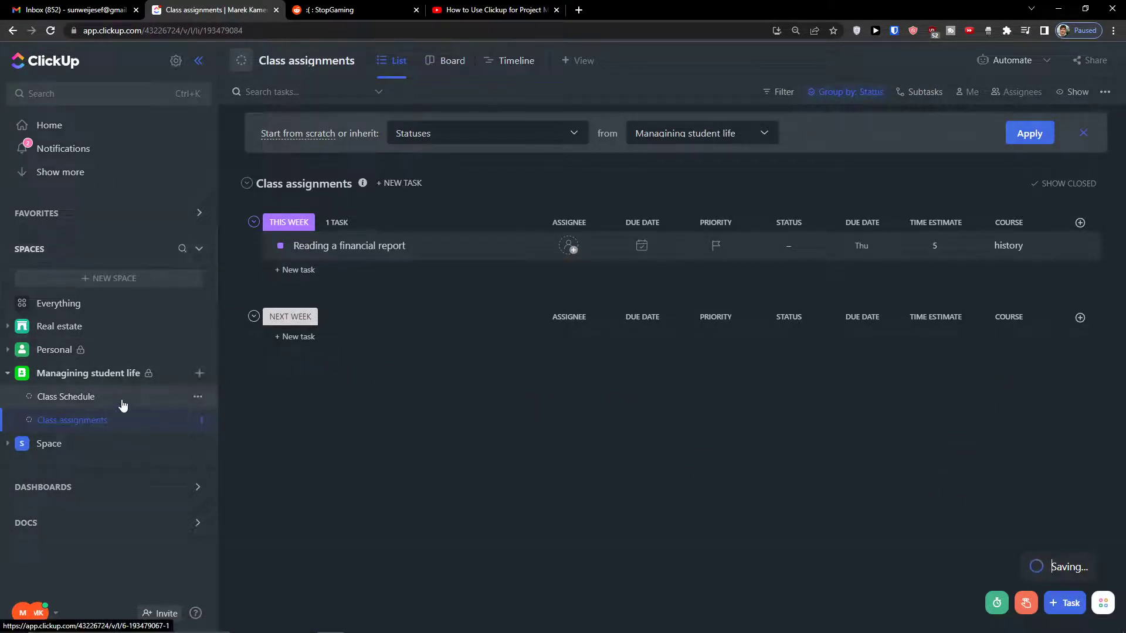
Visit Class Schedule, return to Class assignments, then bring up Managing student life's create menu
left_click(76, 404)
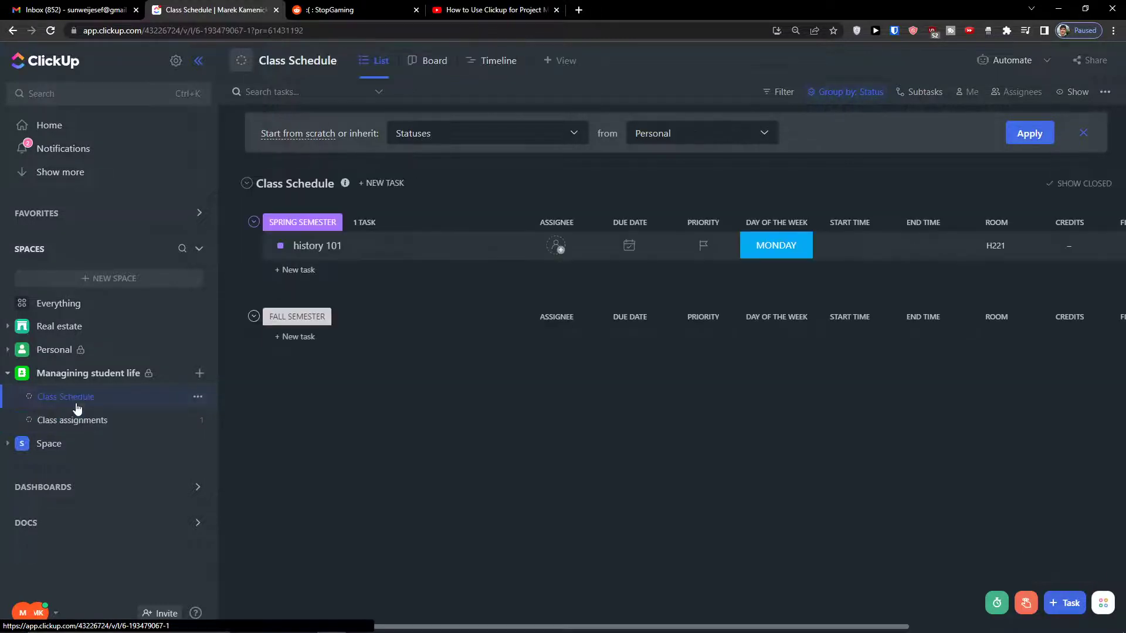
left_click(75, 420)
mouse_move(189, 631)
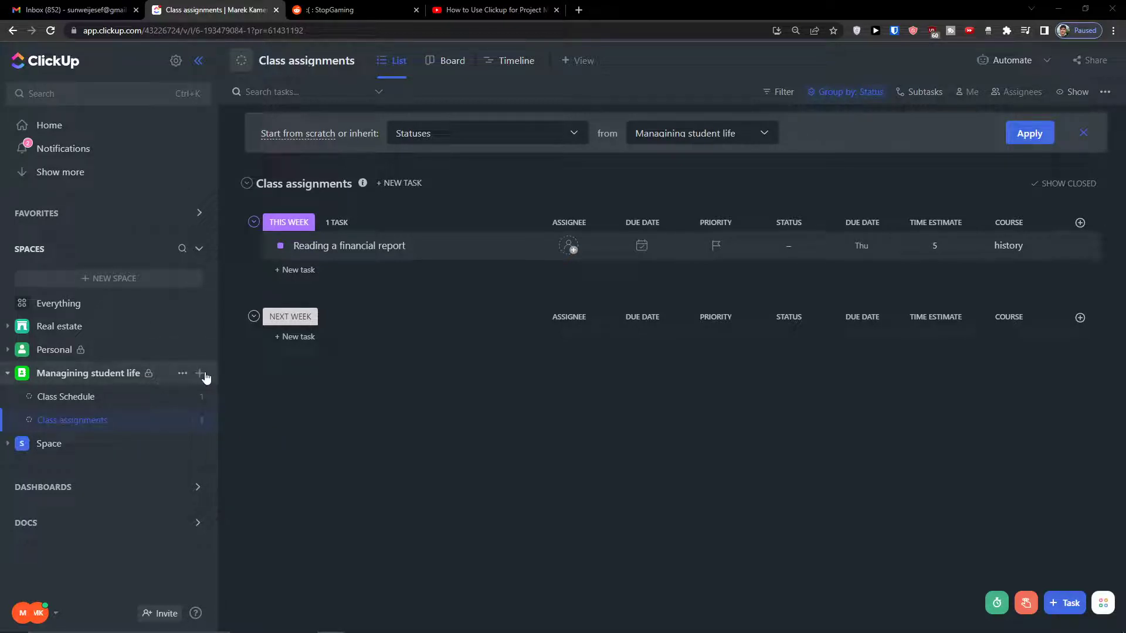
left_click(202, 375)
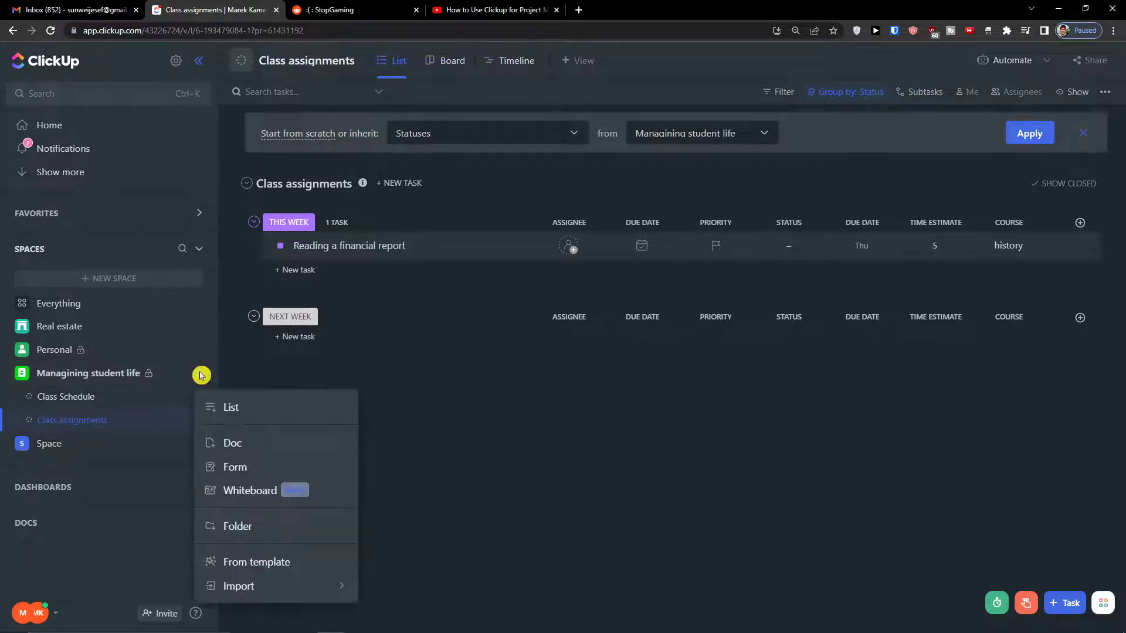
Create a new list named Personal Finances in the Managing student life space
left_click(259, 412)
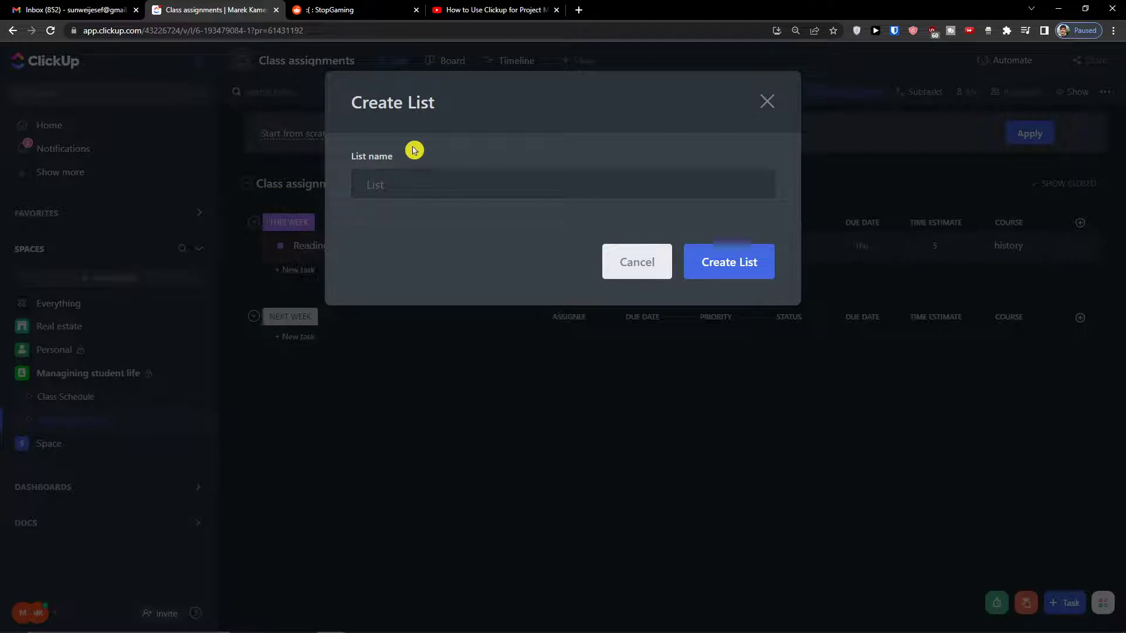
type("Personal Finances")
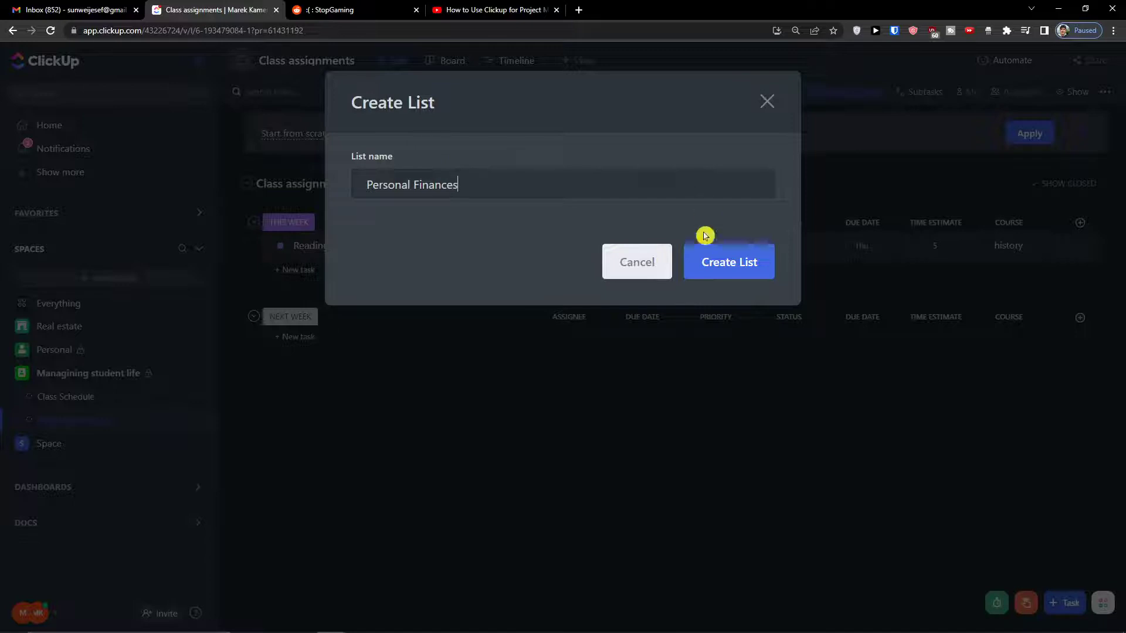
left_click(712, 264)
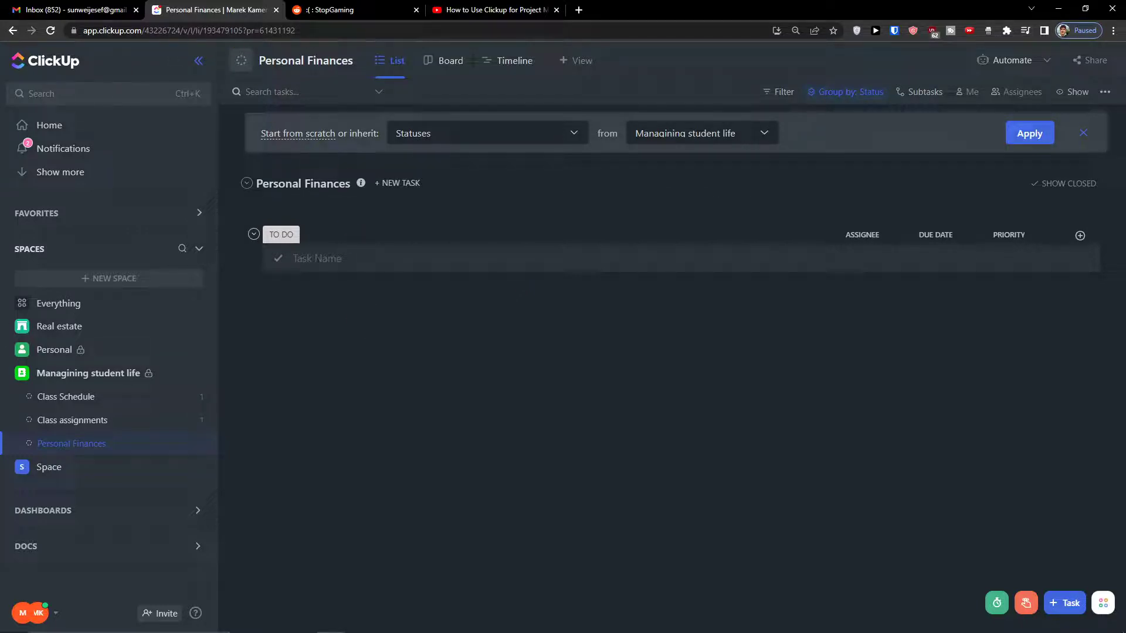
Switch the Personal Finances list to its own custom statuses in List statuses
left_click(363, 60)
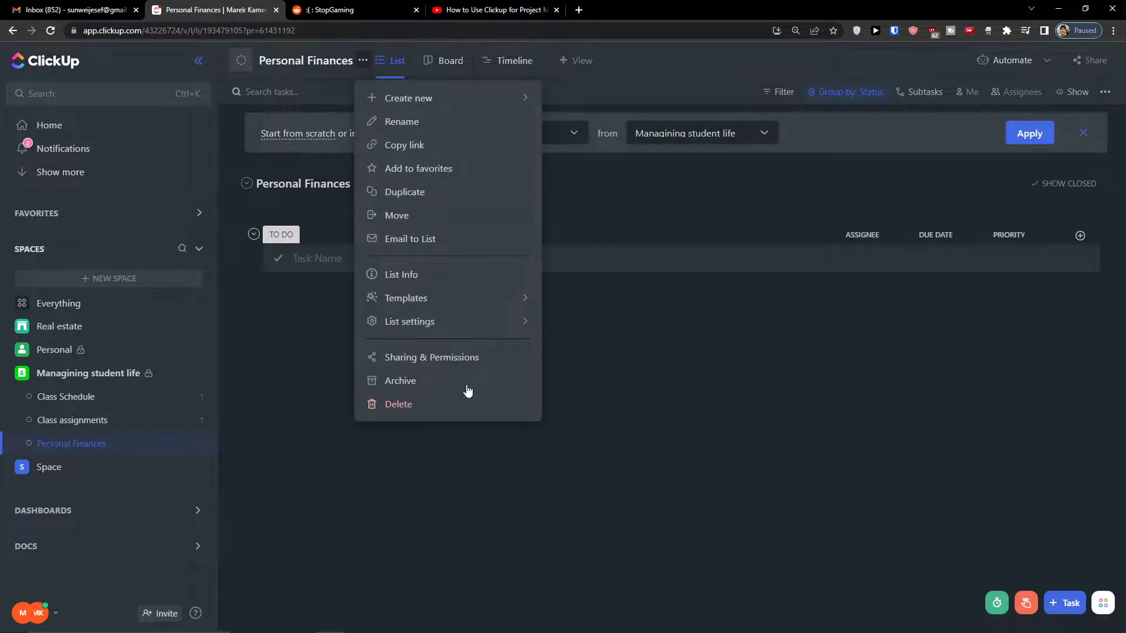
mouse_move(462, 324)
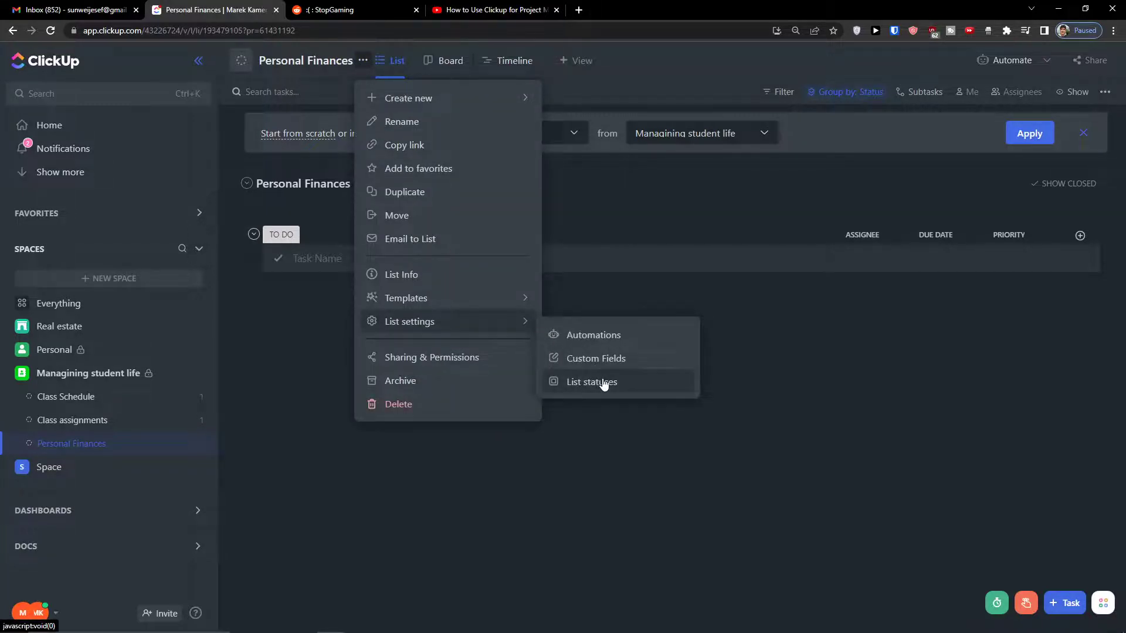
left_click(604, 384)
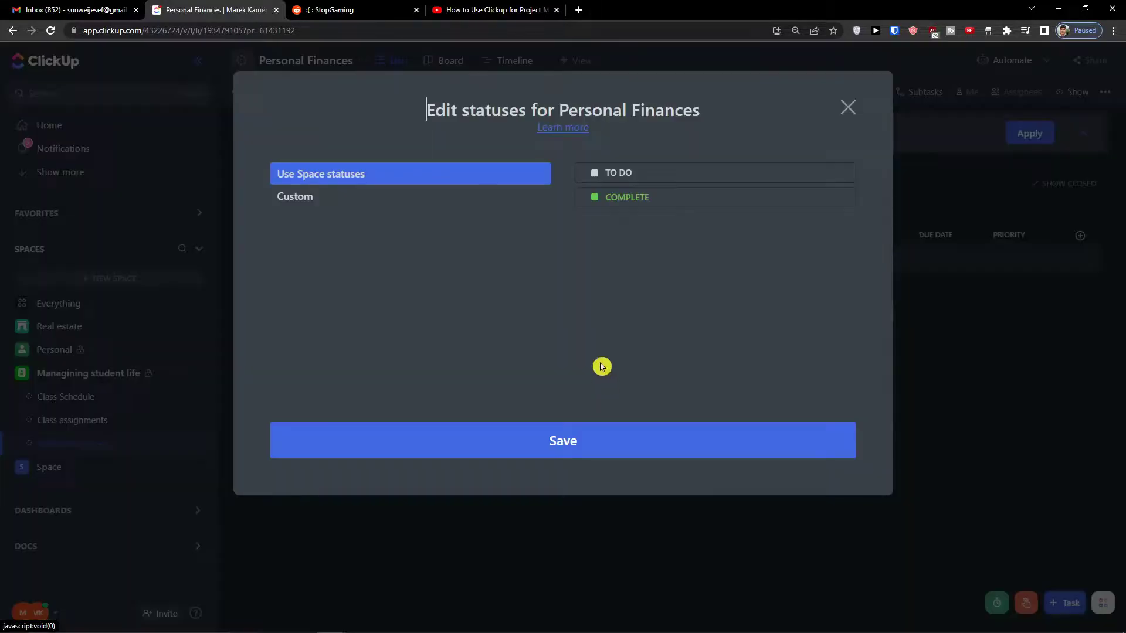
left_click(404, 199)
Rename the TO DO status to MARCH and IN PROGRESS to FEBRUARY
left_click_drag(633, 193, 628, 200)
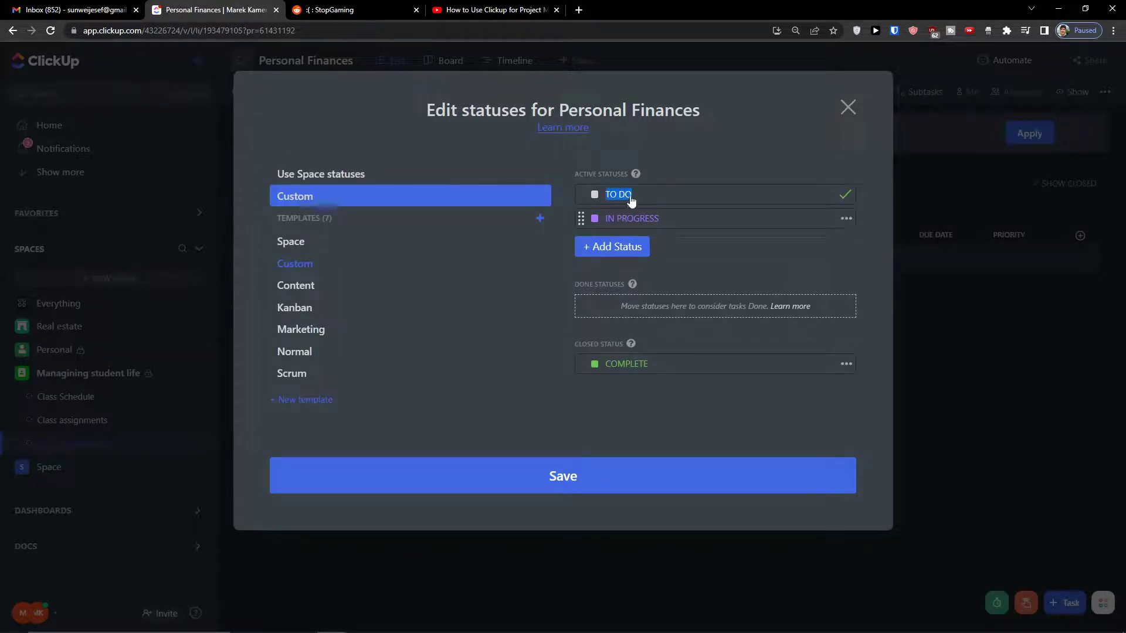
left_click(651, 218)
left_click(604, 198)
left_click(616, 196)
left_click(613, 194)
key("BackSpace")
left_click(674, 219)
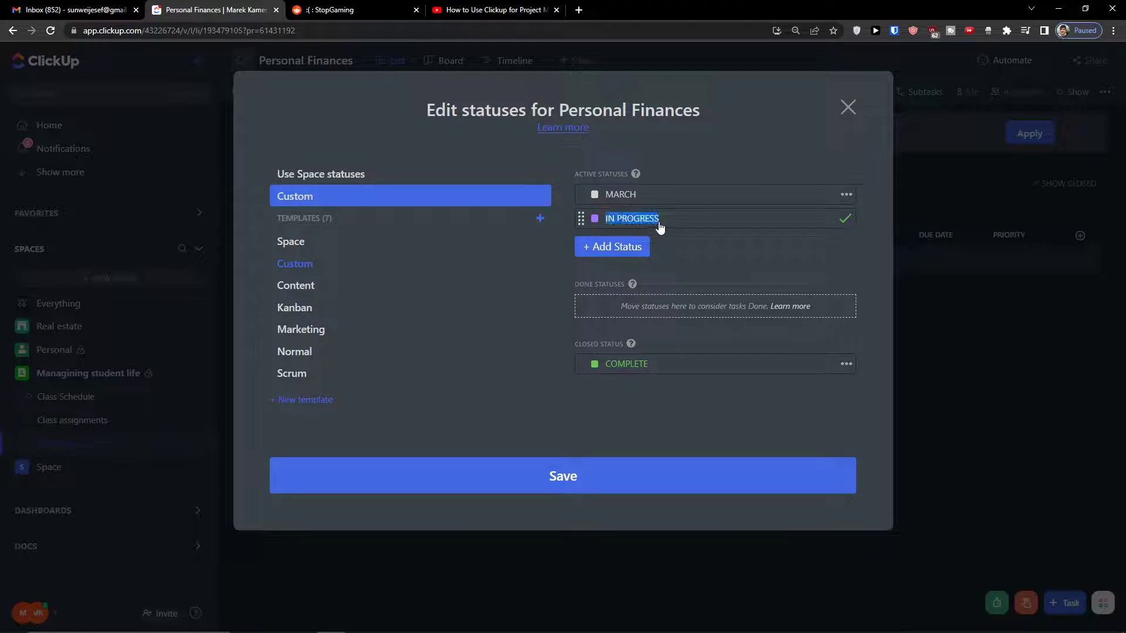
type("T")
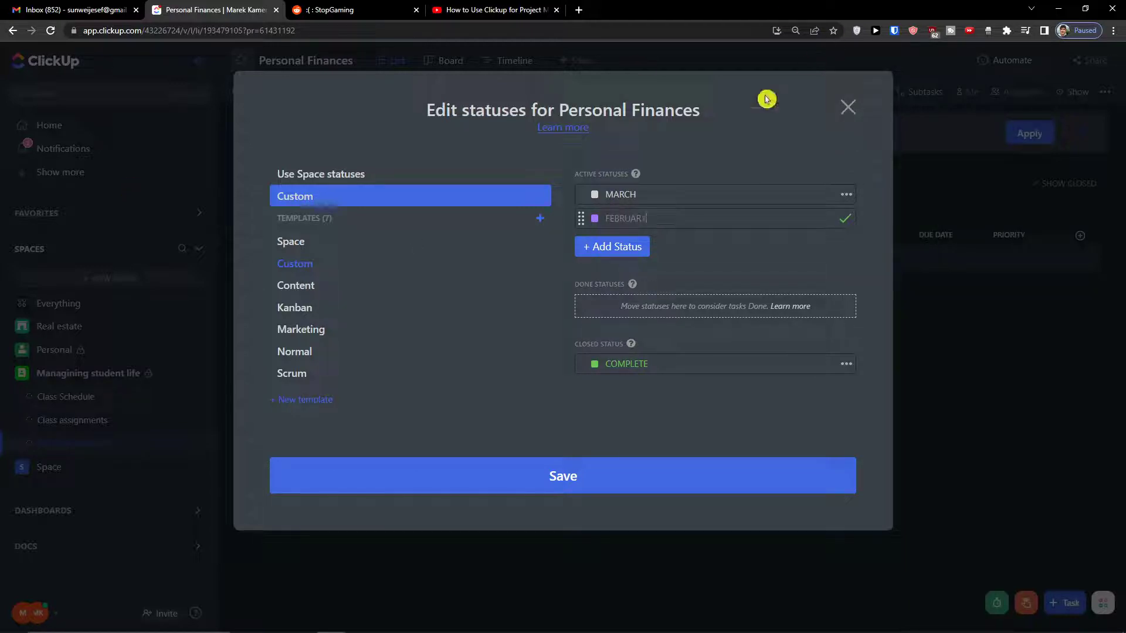
Add a yellow JANUARY status and save the custom statuses
left_click(632, 251)
type("JANU")
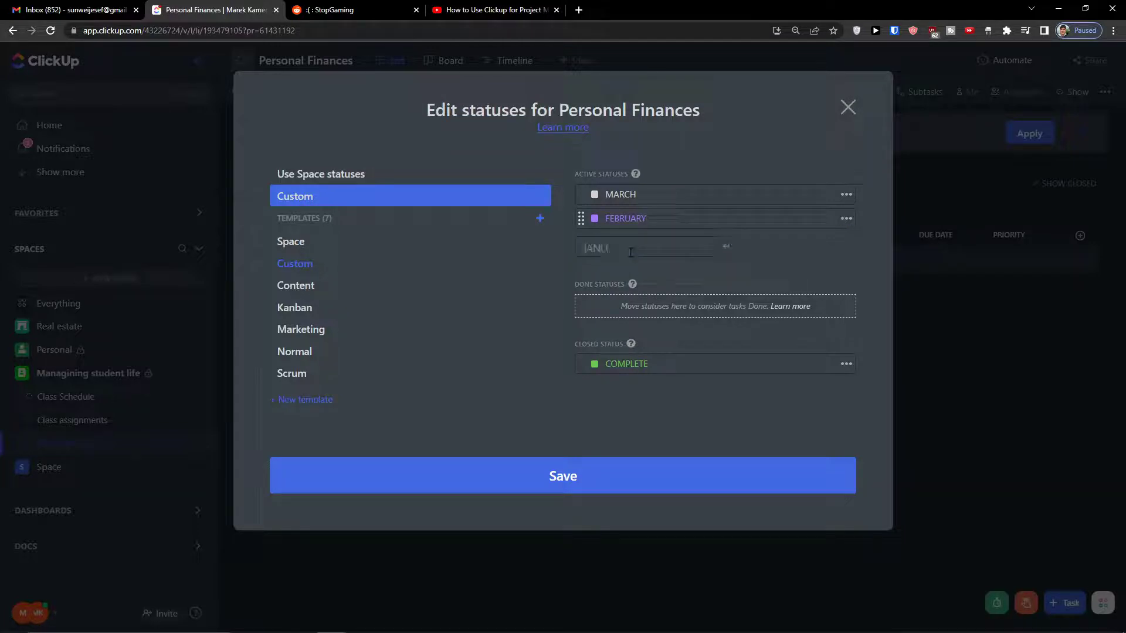
type("ARY")
key("Return")
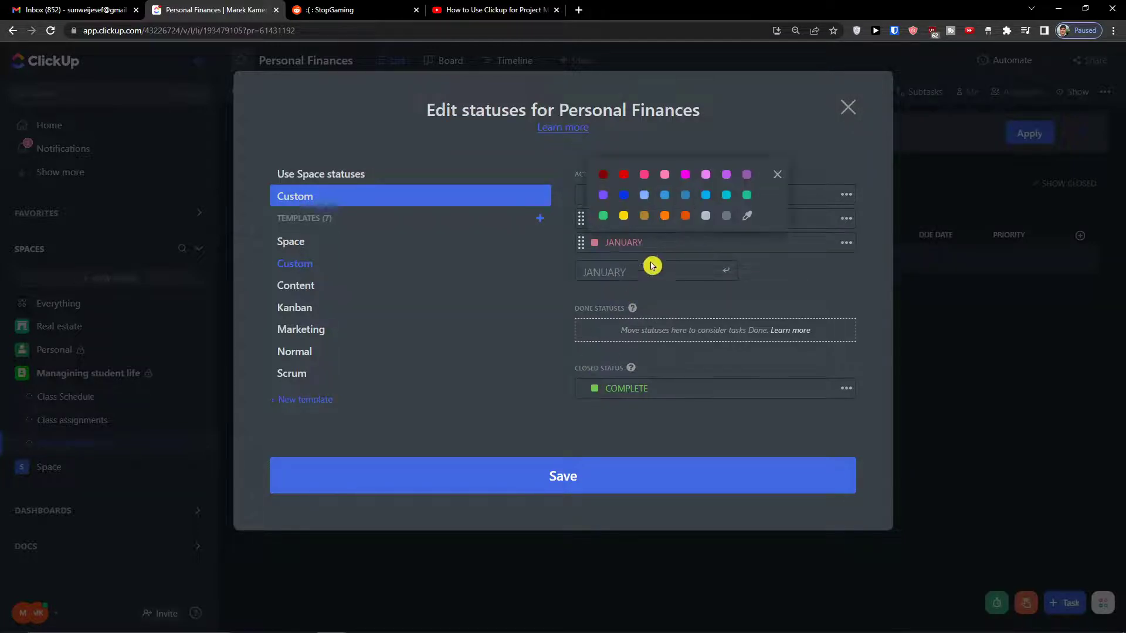
left_click(627, 218)
left_click(557, 472)
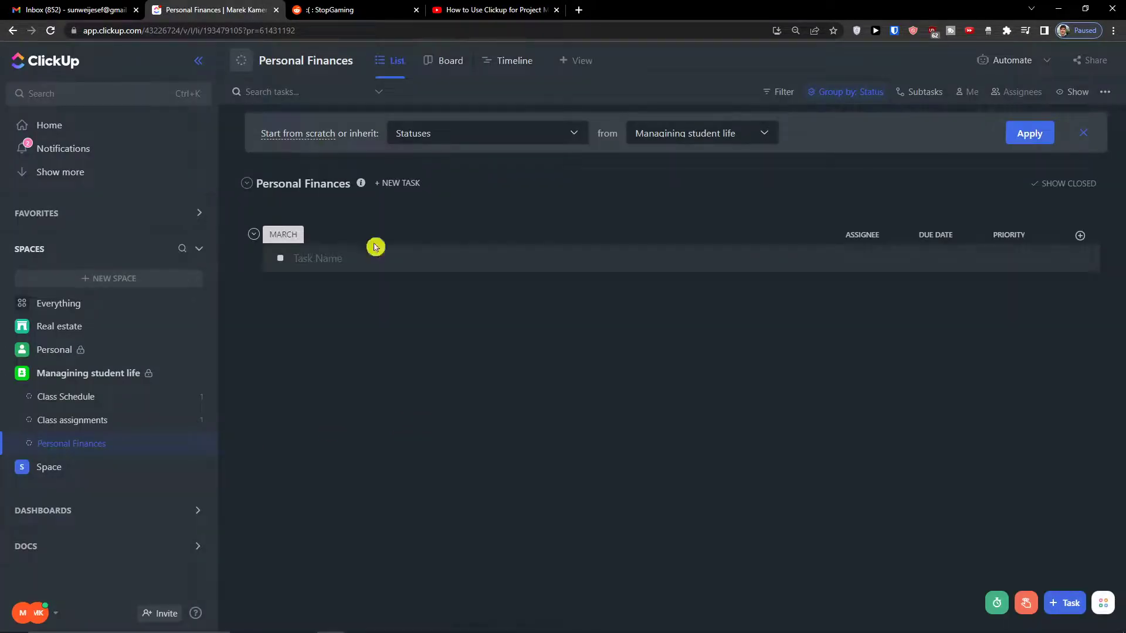
Show empty status groups and add a task named Rent under JANUARY
left_click(1077, 94)
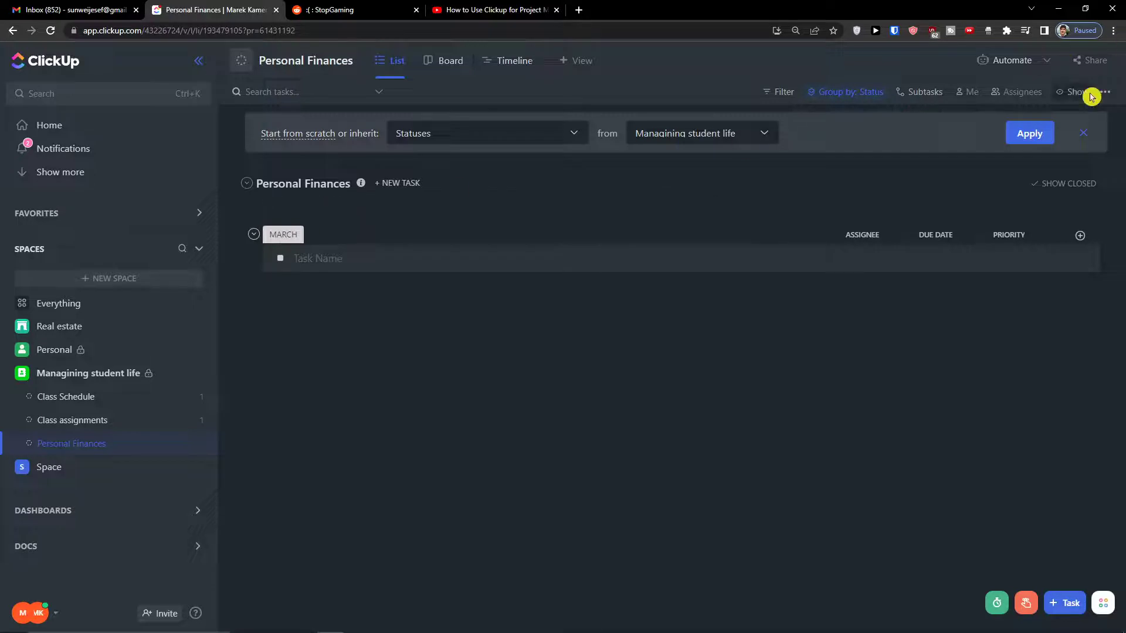
left_click(1097, 316)
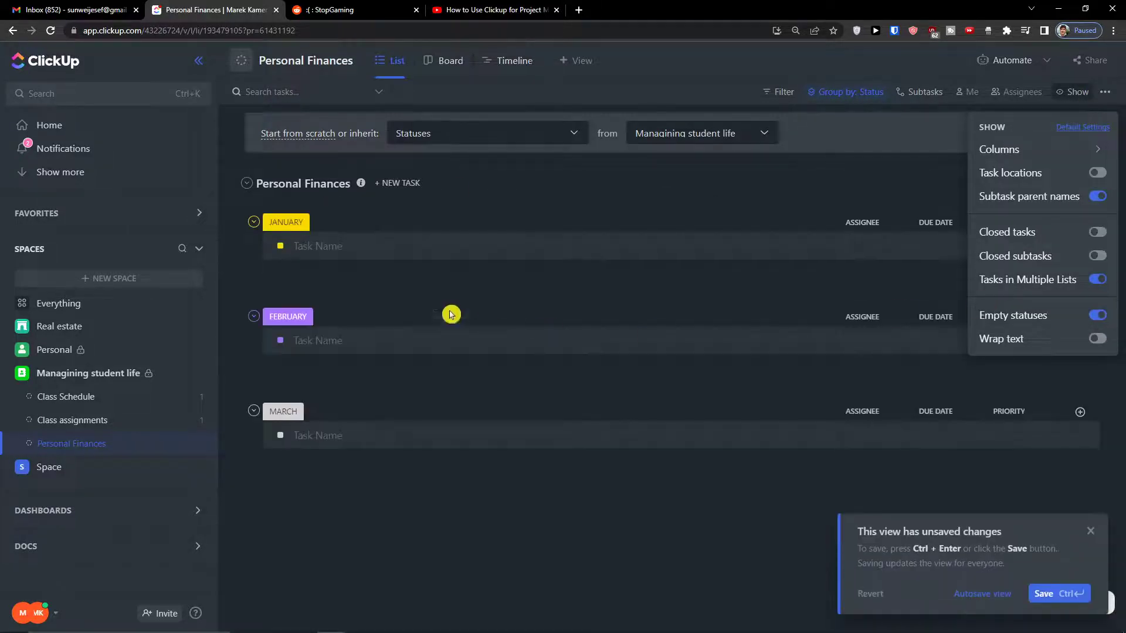
left_click(350, 246)
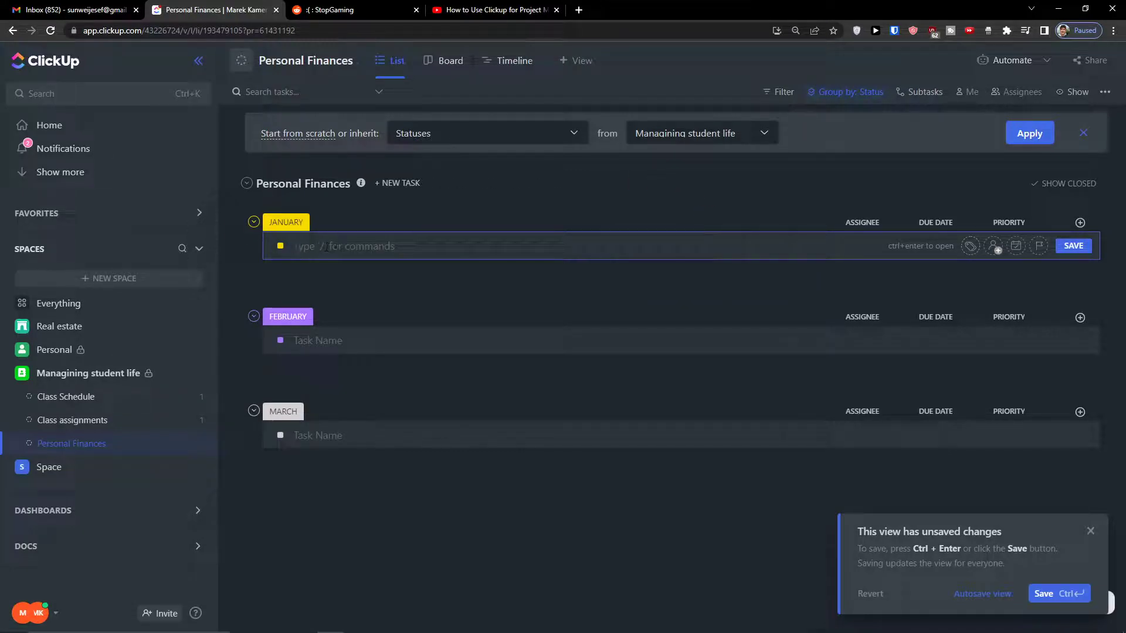
left_click(288, 246)
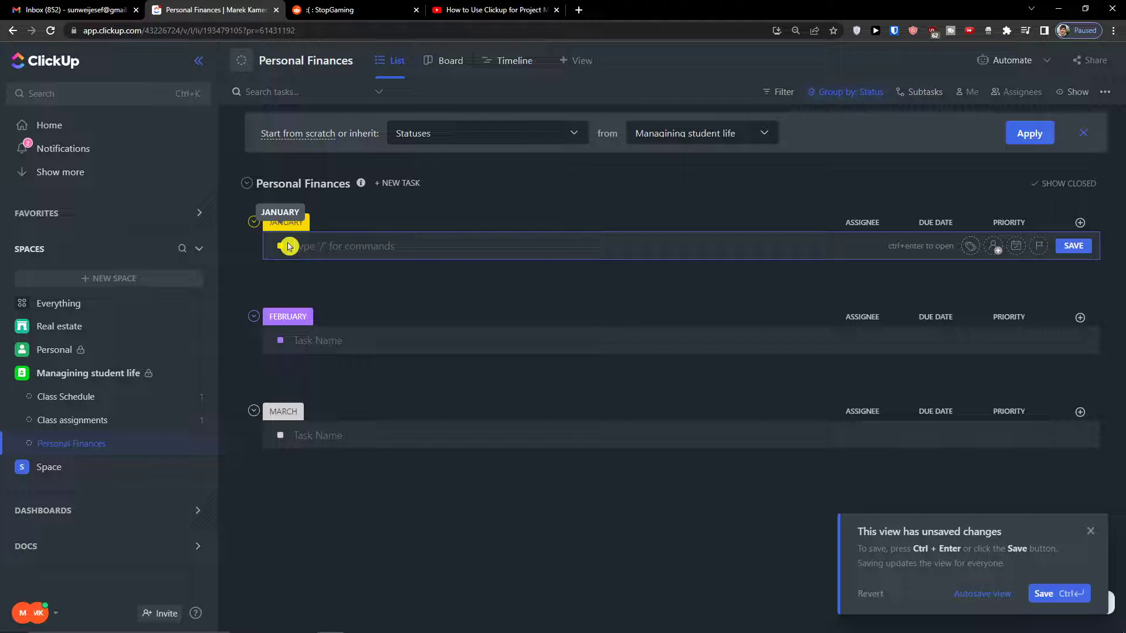
type("Rent")
key("Return")
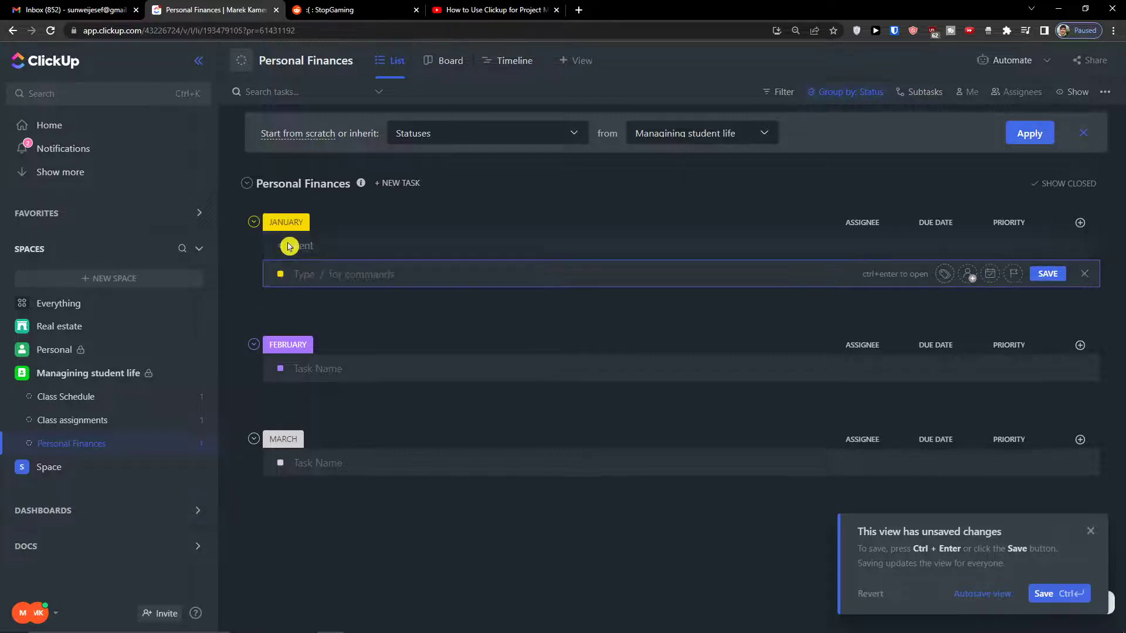
Add an Amount money column in euros and move it before ASSIGNEE
left_click(1080, 222)
scroll(997, 423, "down", 3)
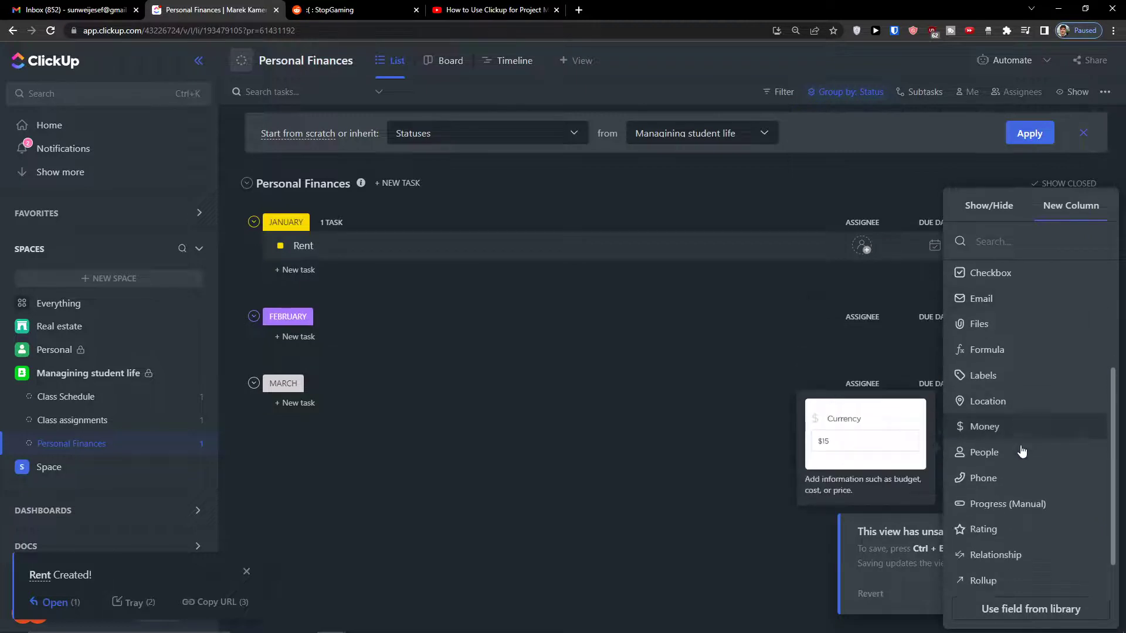
left_click(1013, 395)
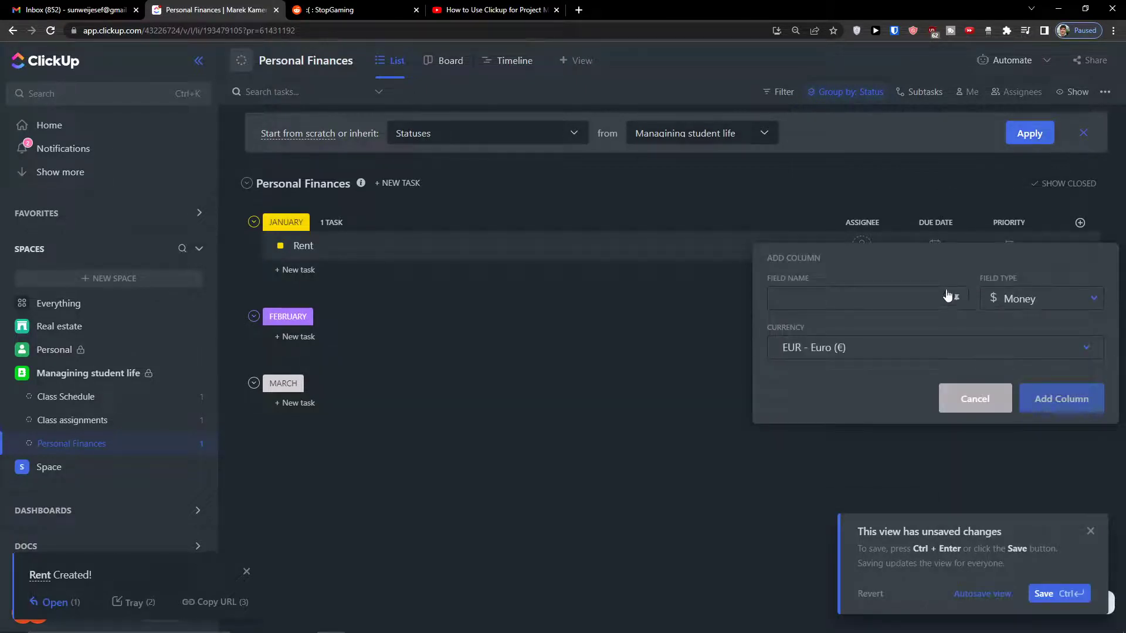
type("A")
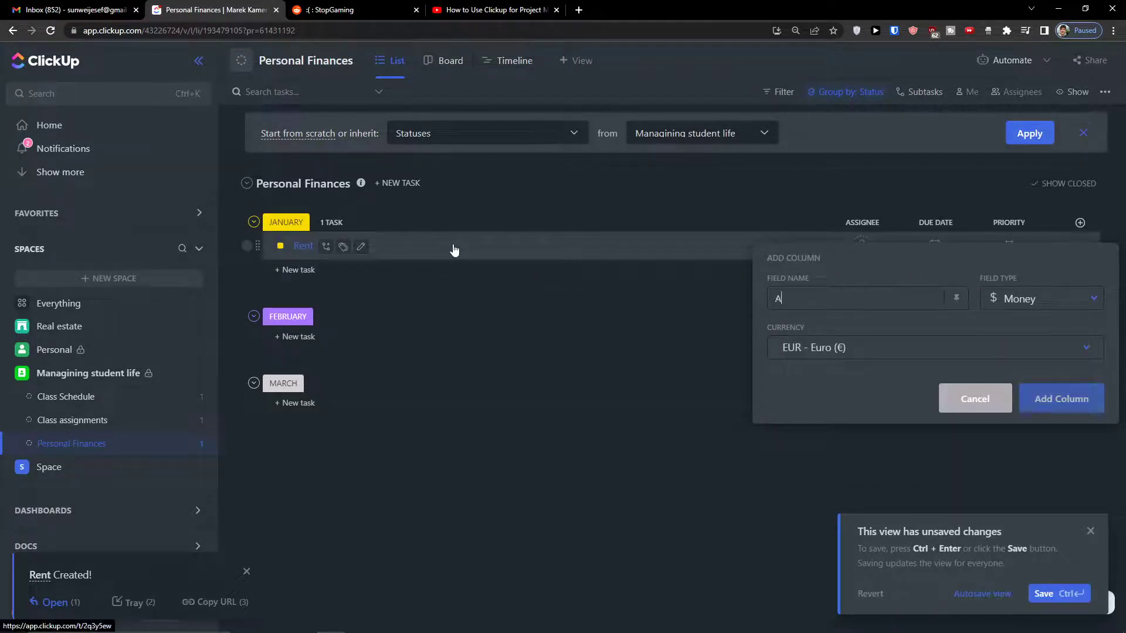
type("Mount")
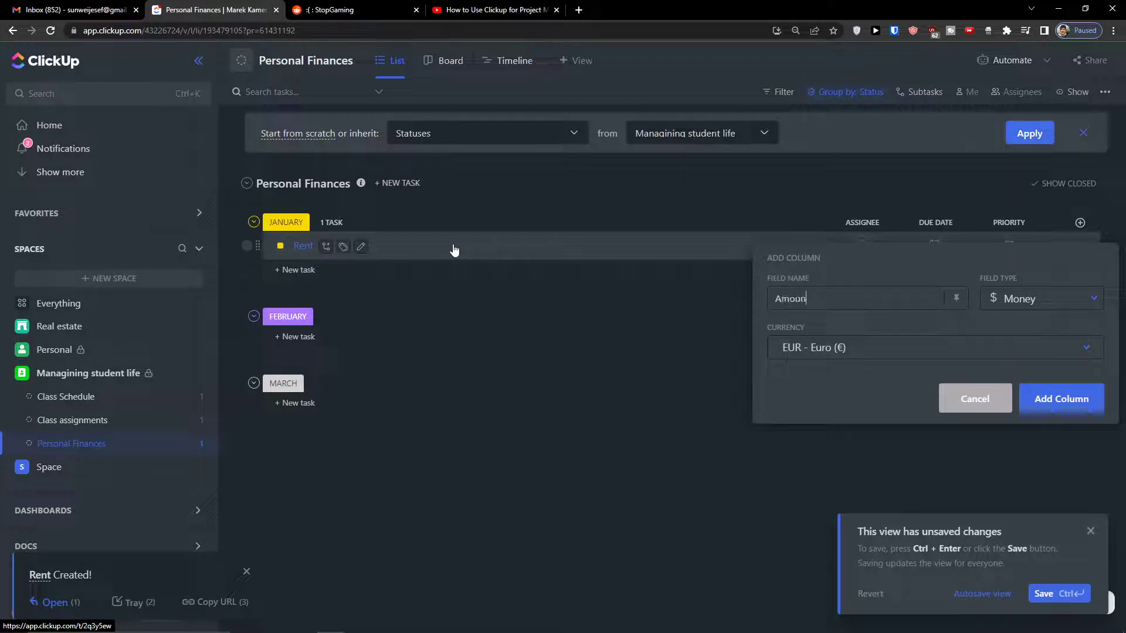
type("t")
left_click(1054, 399)
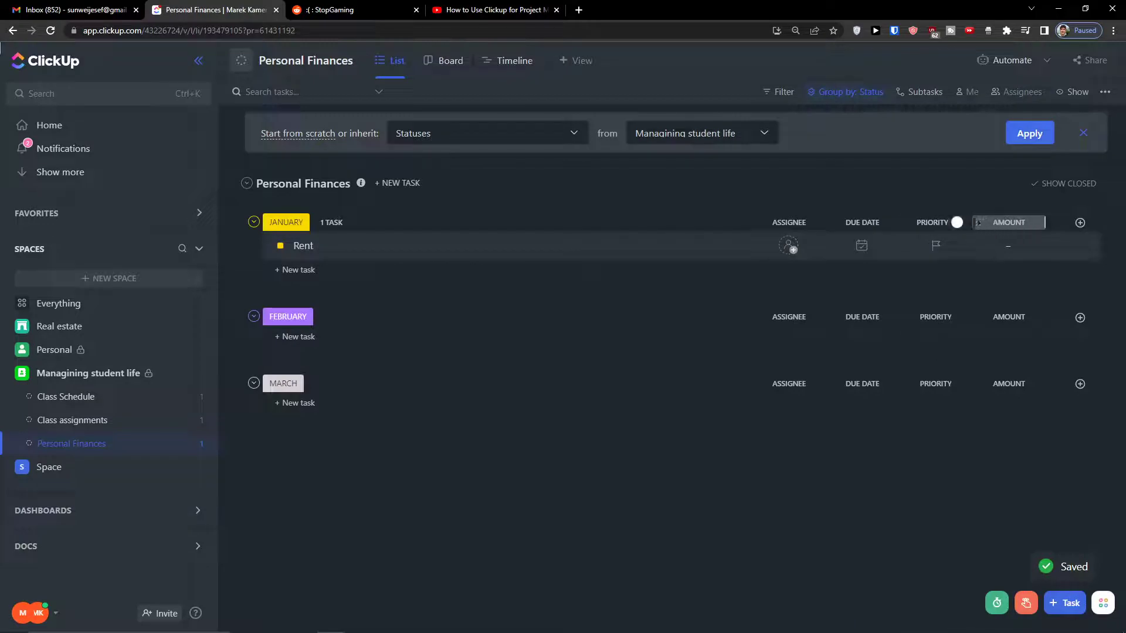
left_click_drag(978, 223, 756, 224)
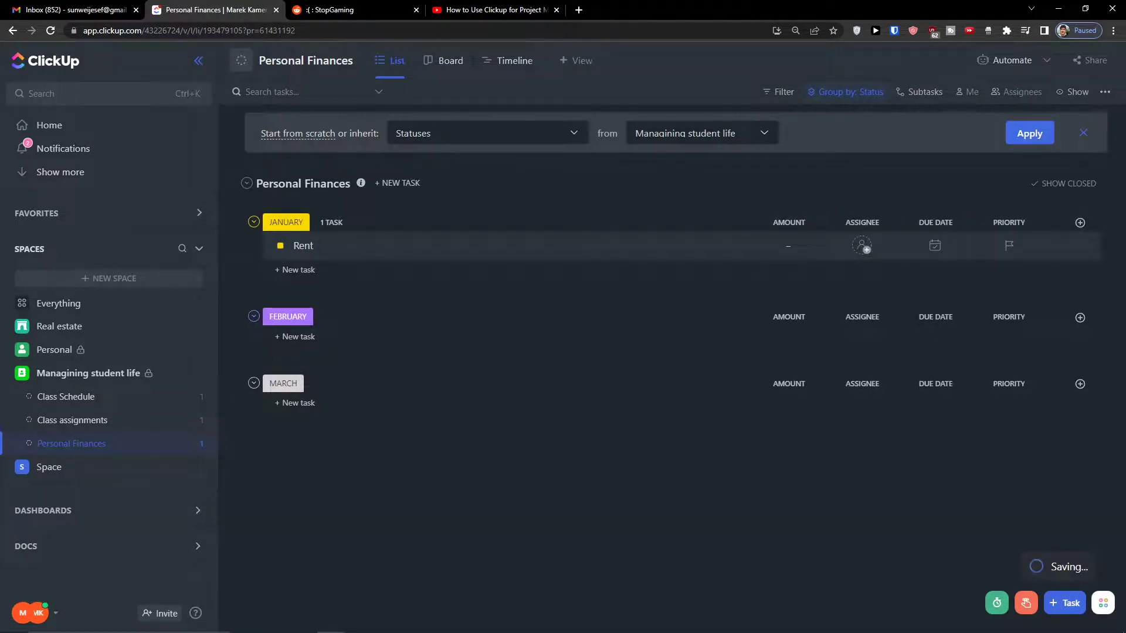
left_click(1081, 223)
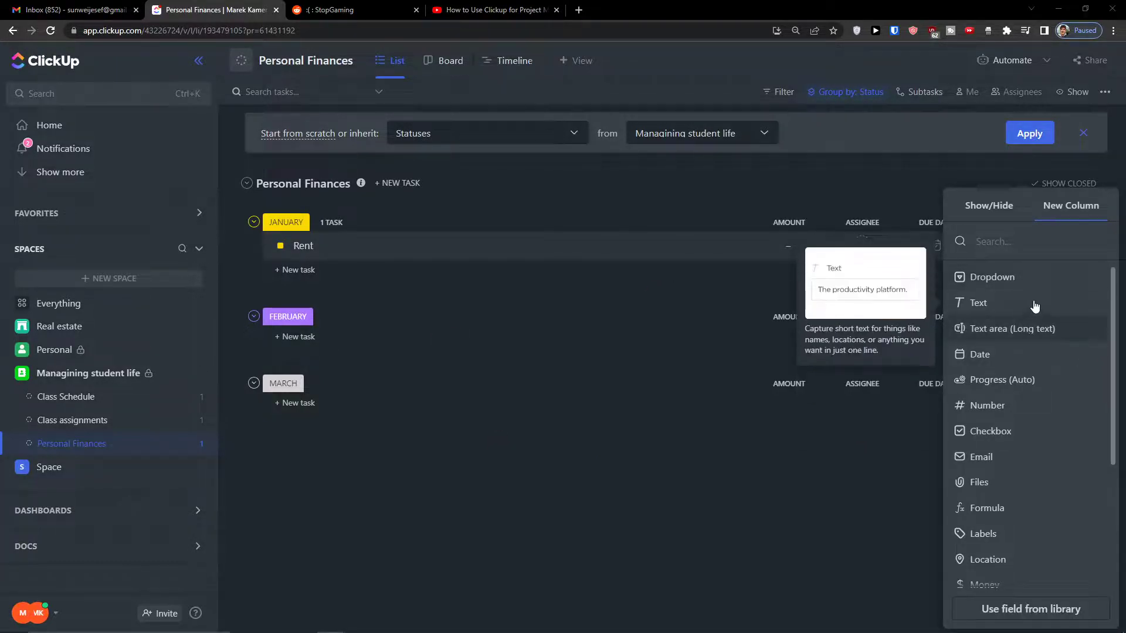
Start a Type dropdown column with options Rent, Pets, Transportation and Recreational
left_click(1026, 282)
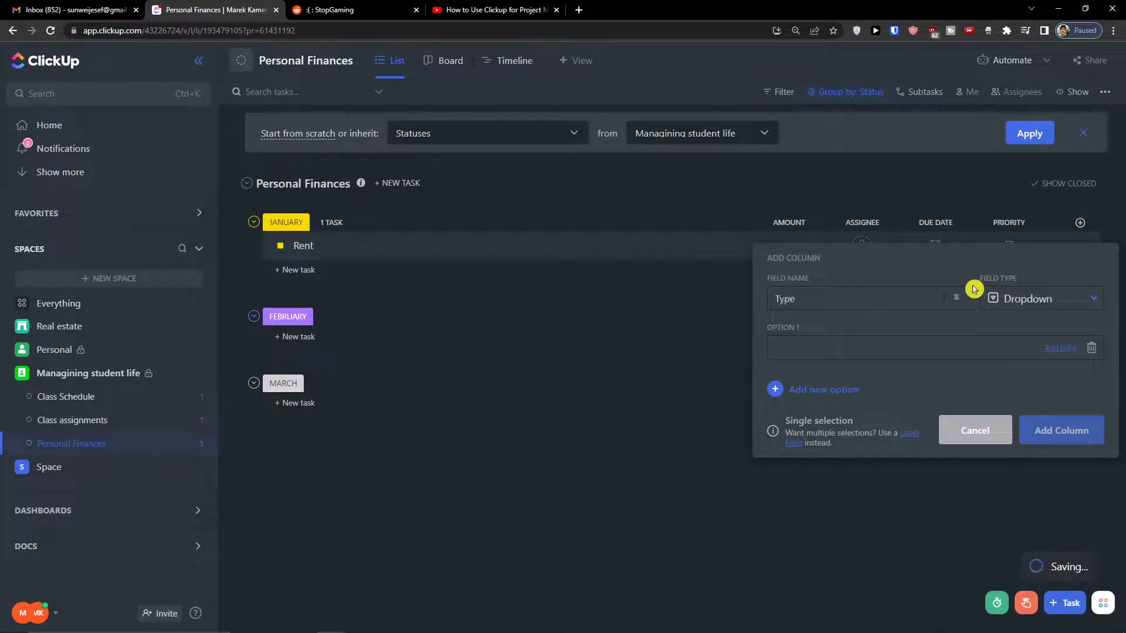
type("Rent")
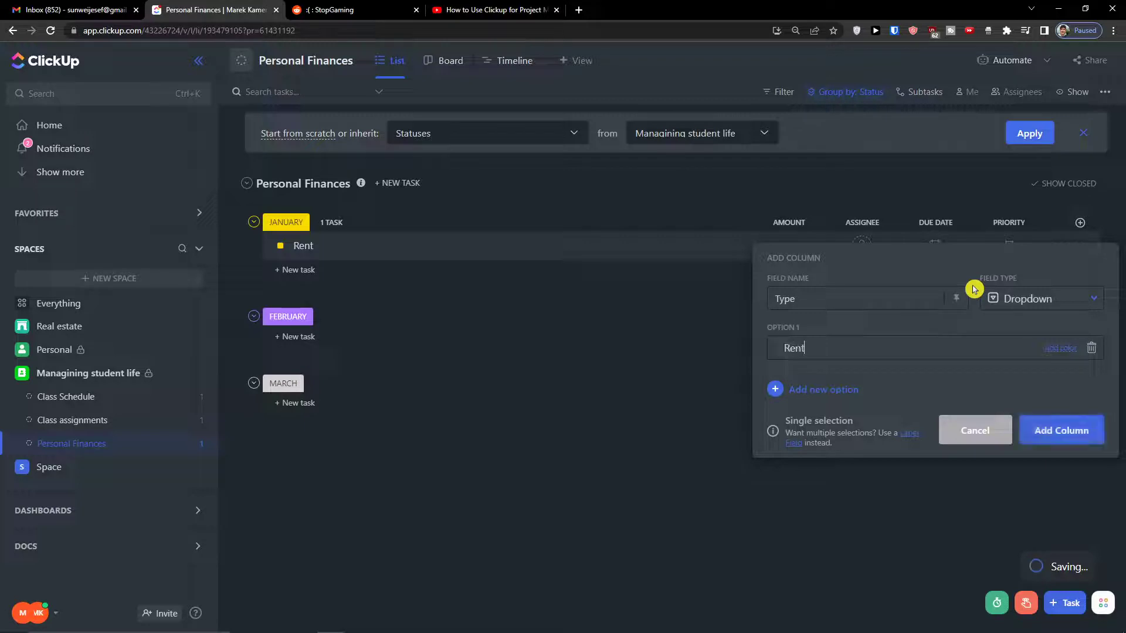
key("Return")
type("Pets")
key("Return")
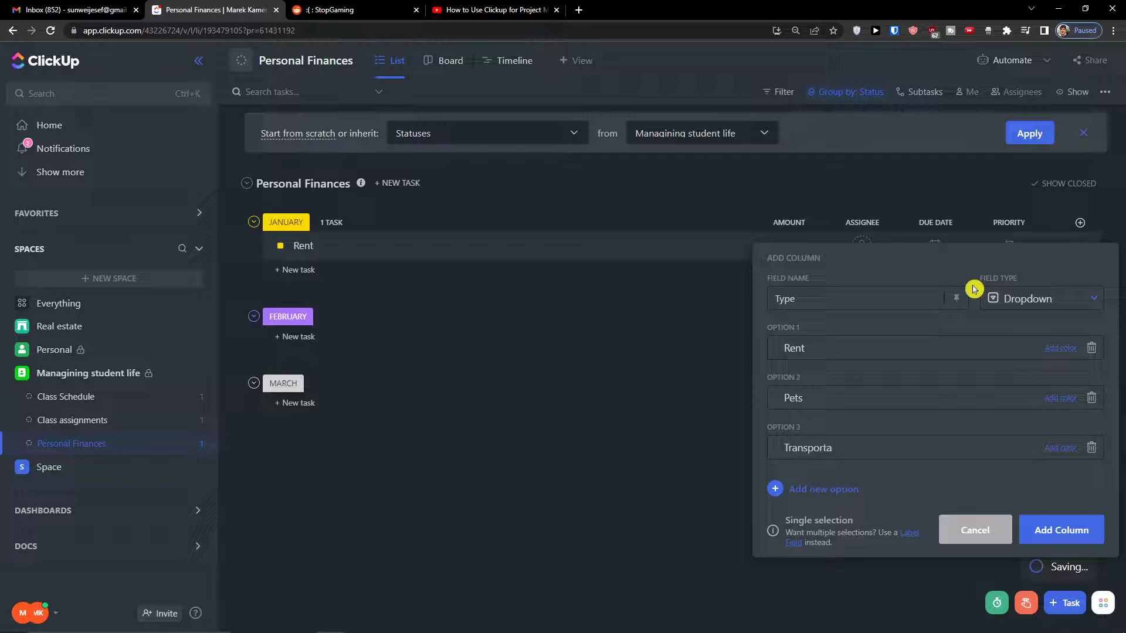
key("Return")
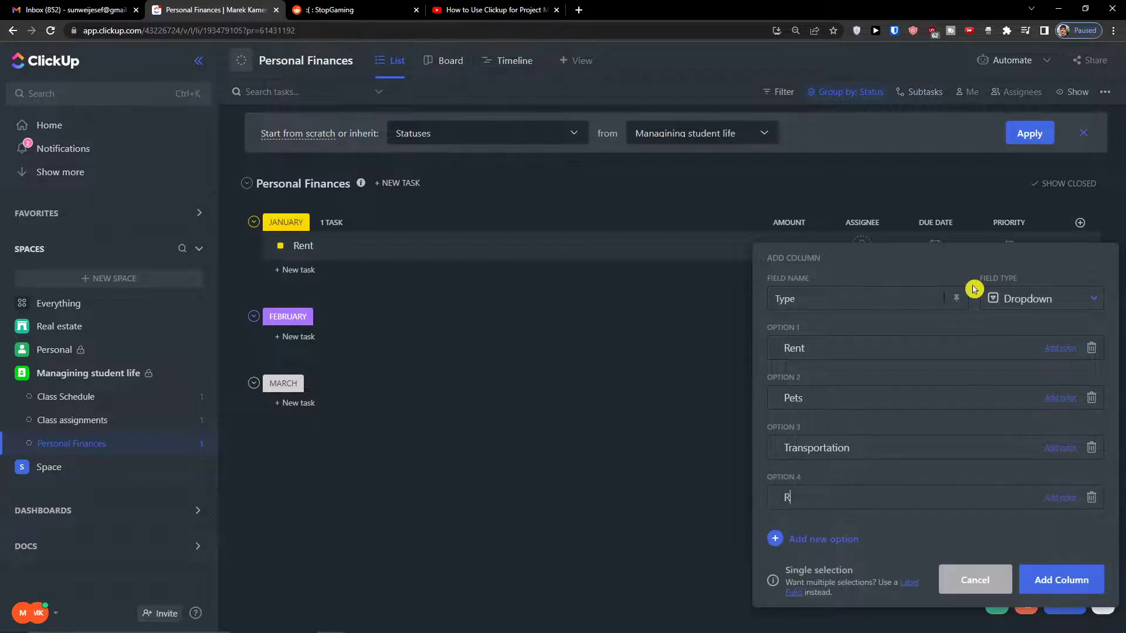
type("Recreational")
key("Return")
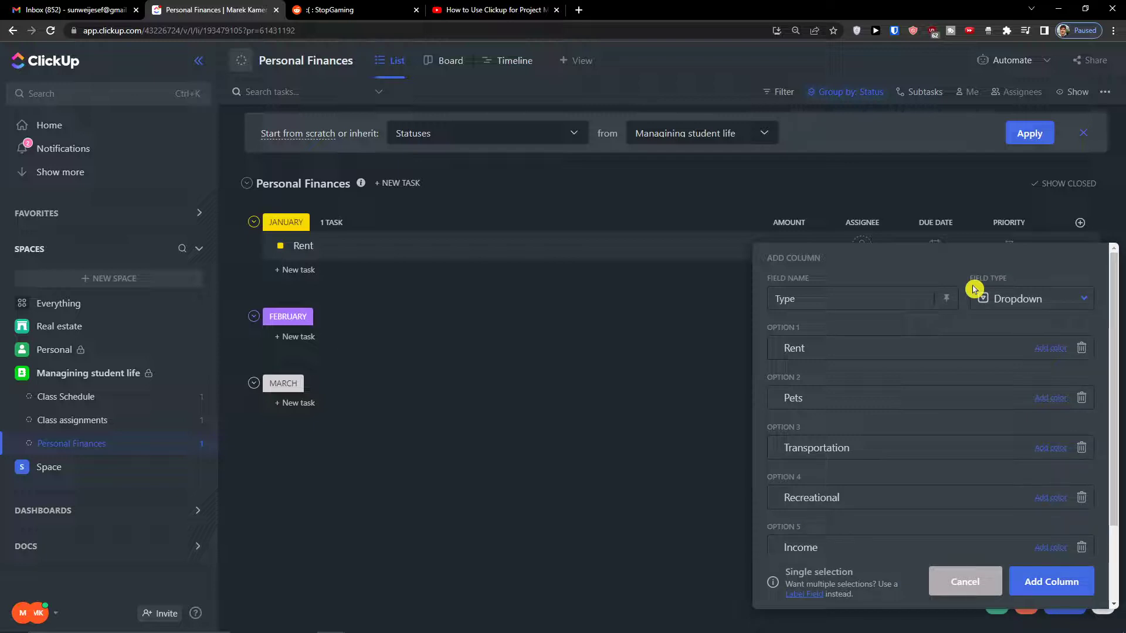
Add options Income, Groceries, Health and Utilities, create the column, and place TYPE after AMOUNT
key("Return")
type("Groceries")
key("Return")
type("Health")
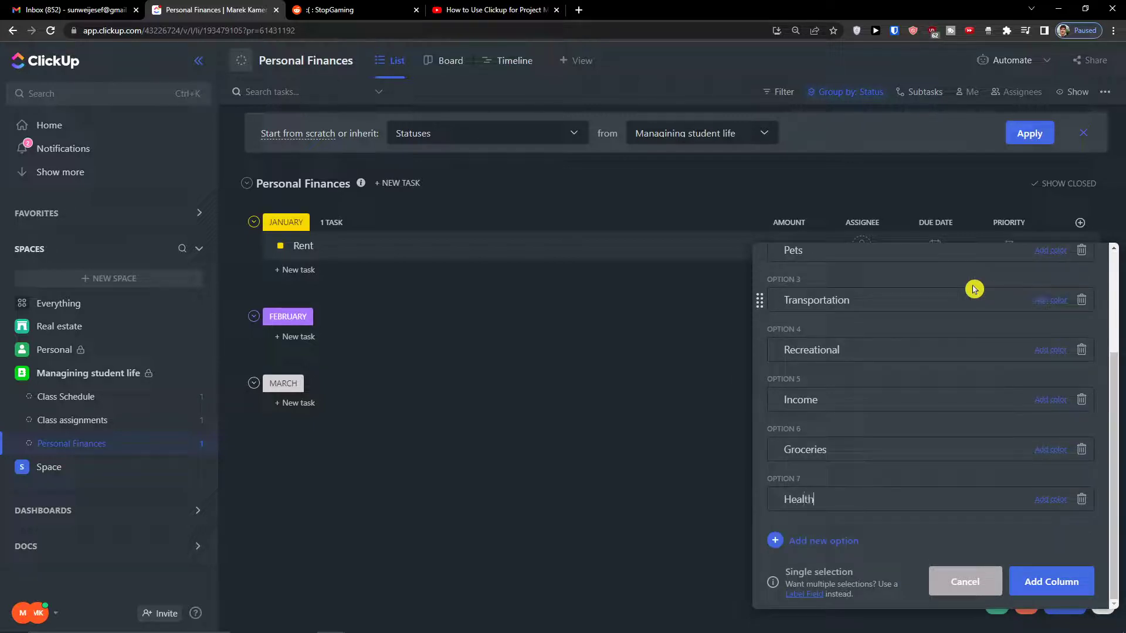
key("Return")
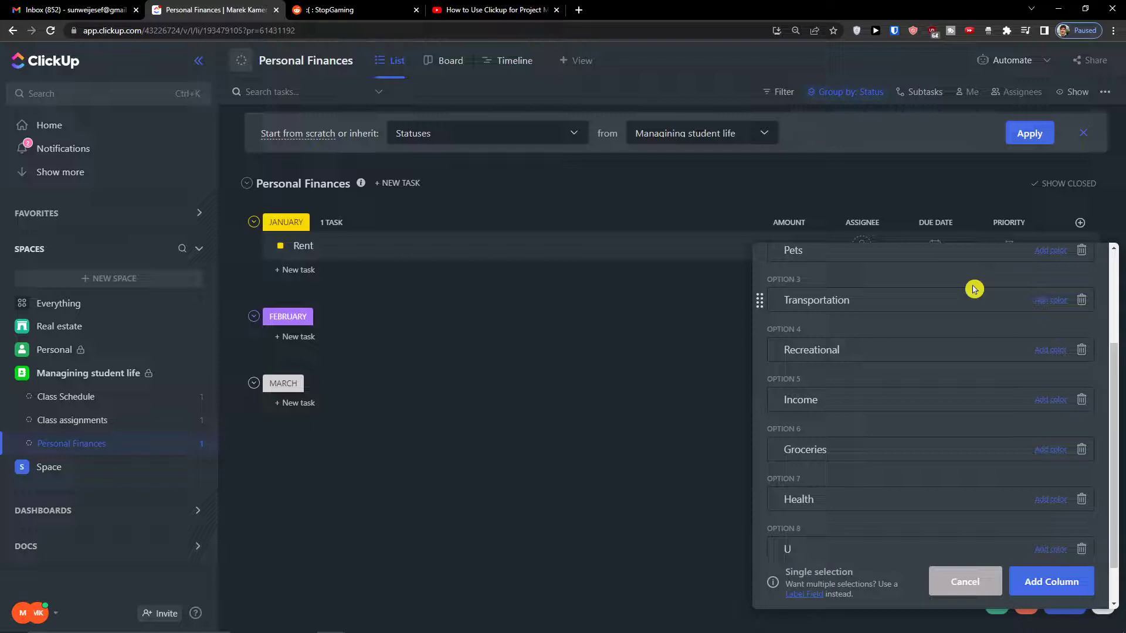
type("Utilities")
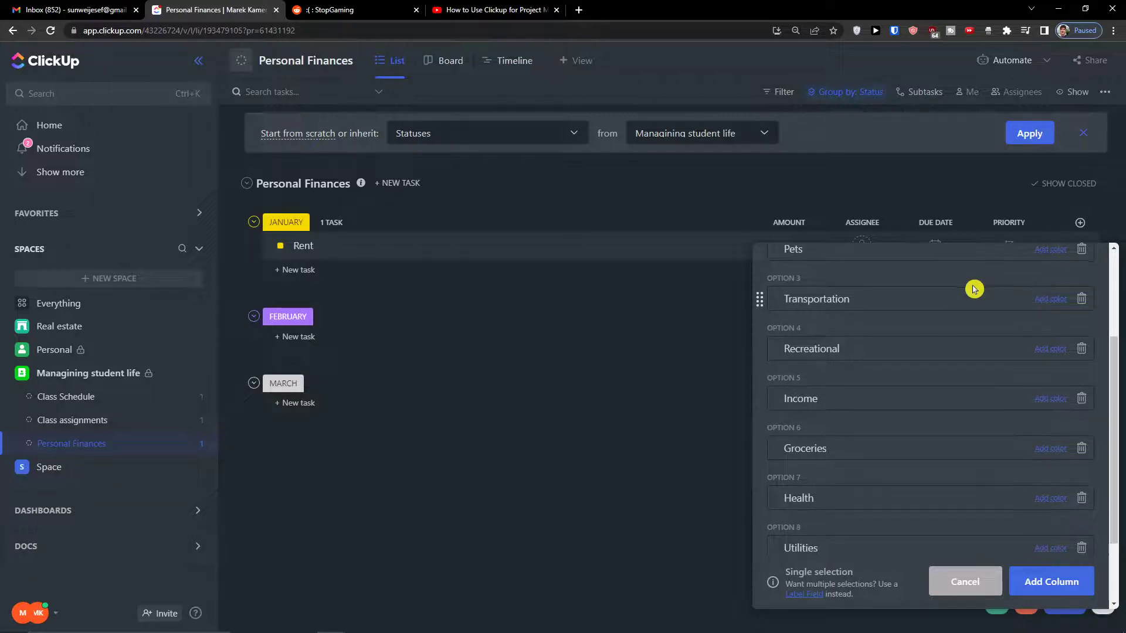
scroll(1020, 410, "down", 2)
scroll(1057, 520, "up", 5)
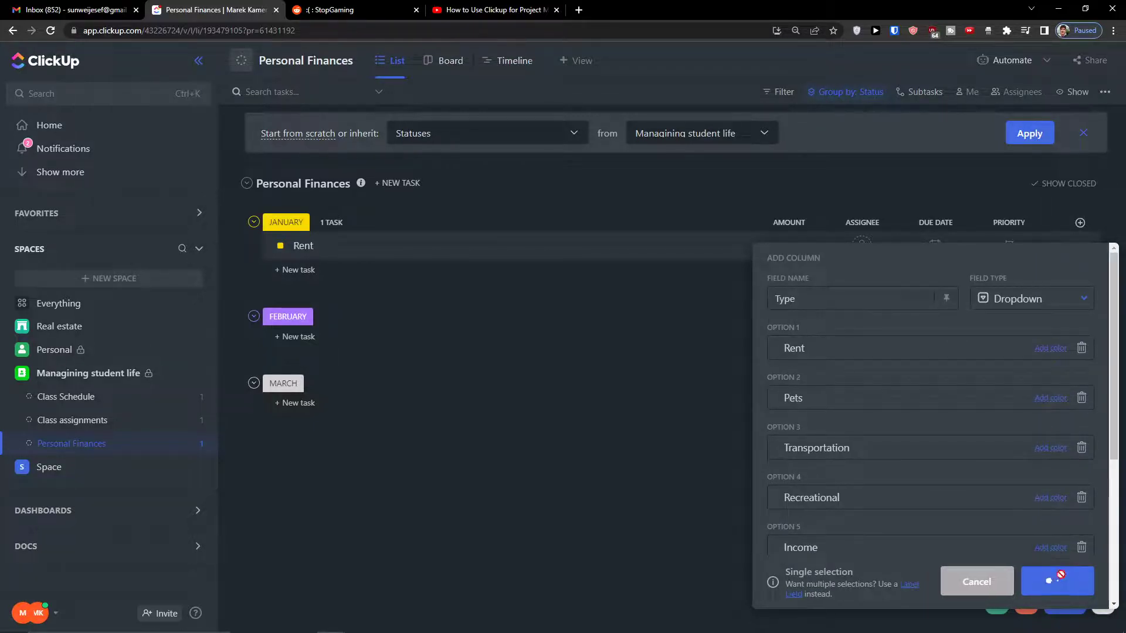
left_click(1059, 581)
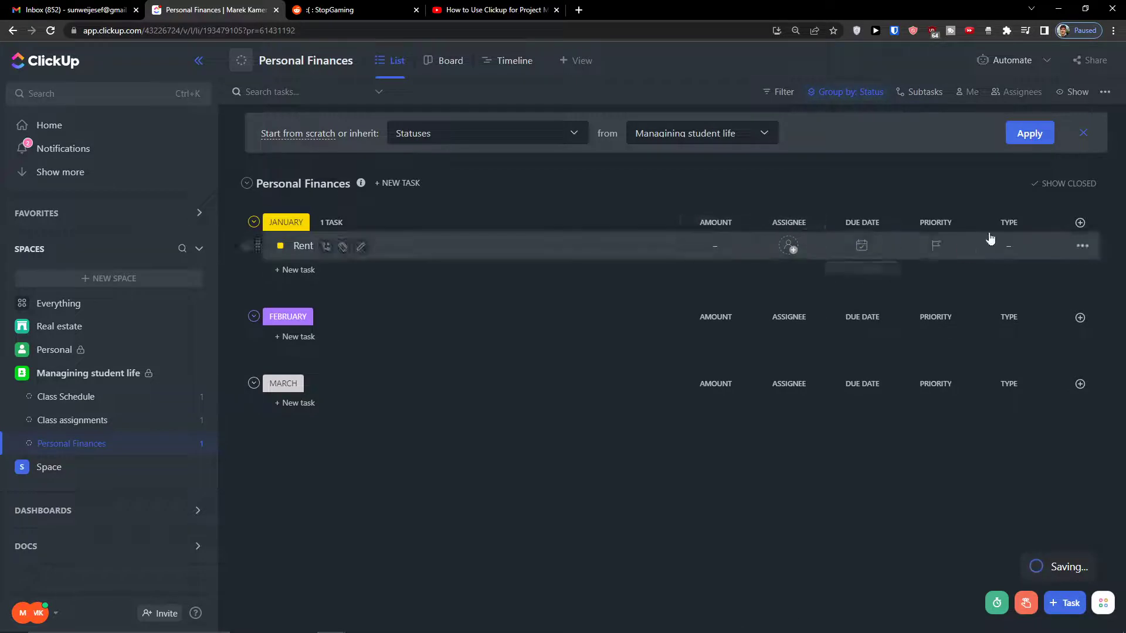
left_click_drag(1005, 221, 780, 223)
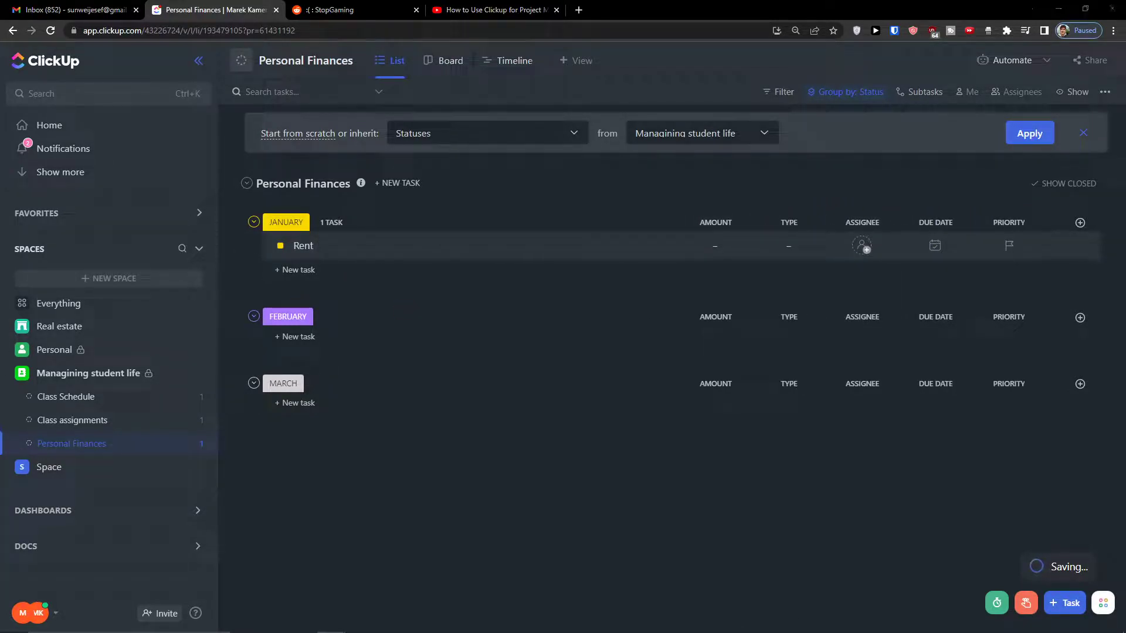
Start a necessity dropdown column with options Mandatory, High, Medium, Low and Impulse
left_click(1079, 223)
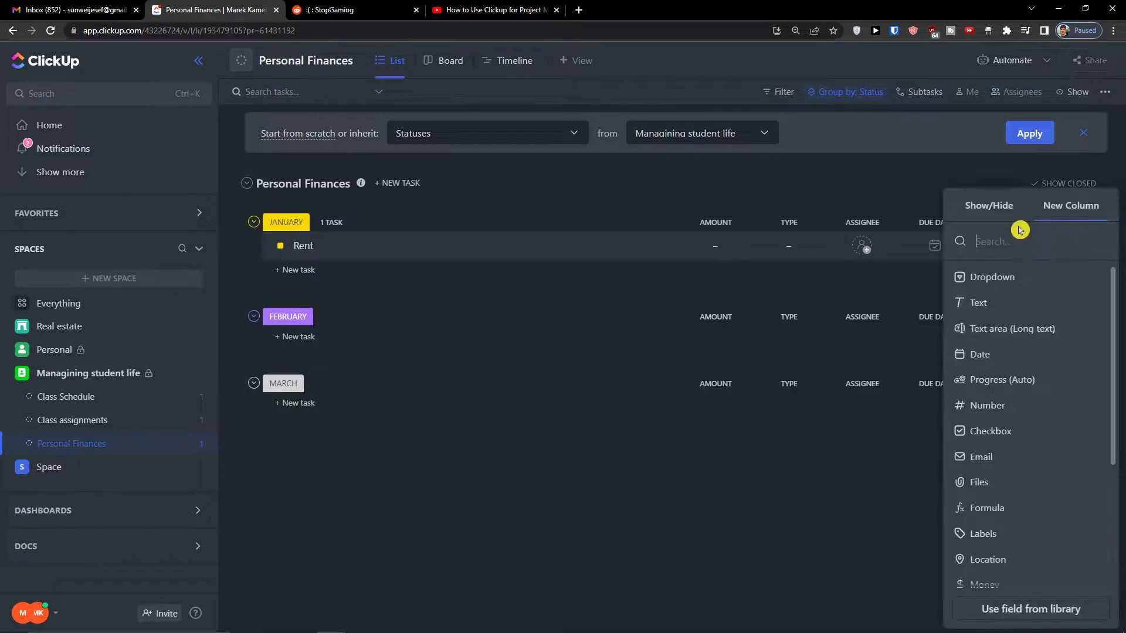
left_click(997, 283)
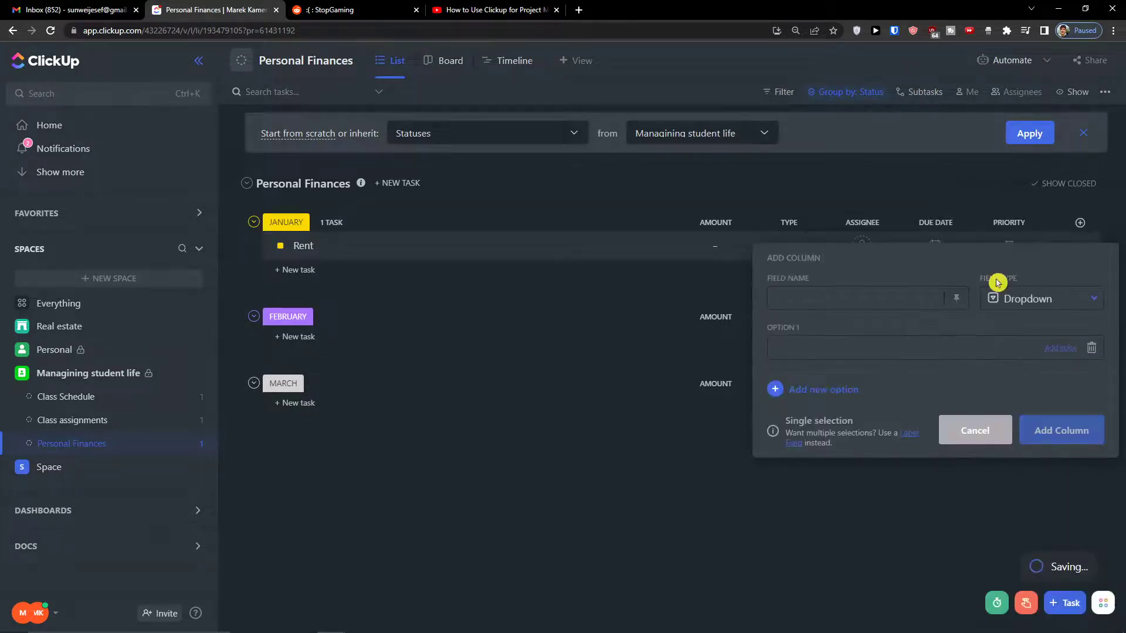
type("necessitMandatory")
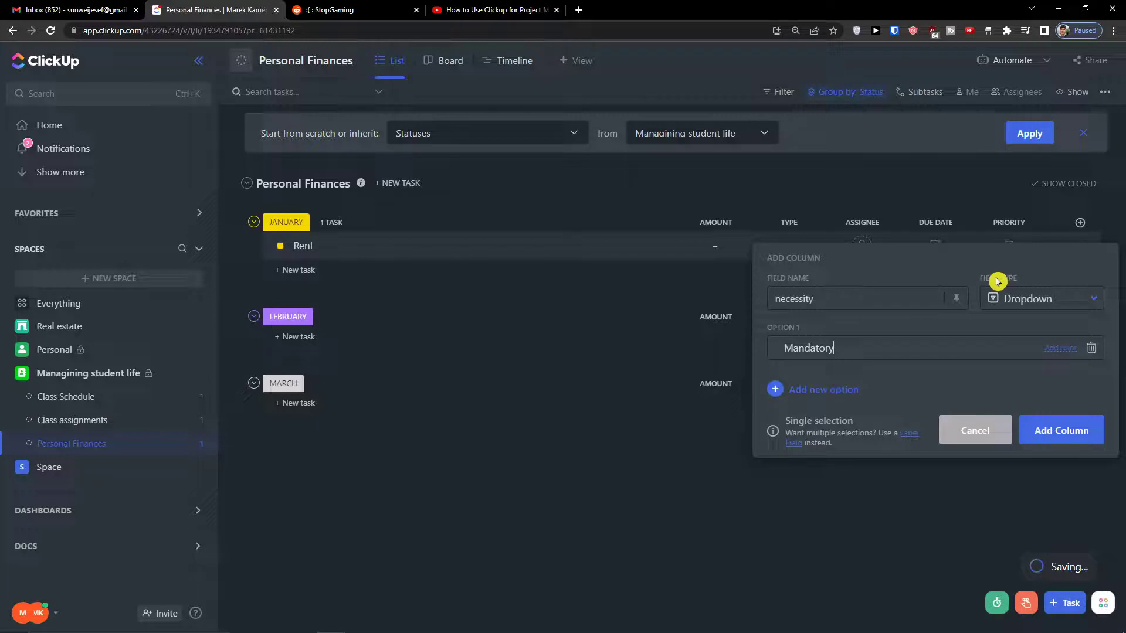
key("Return")
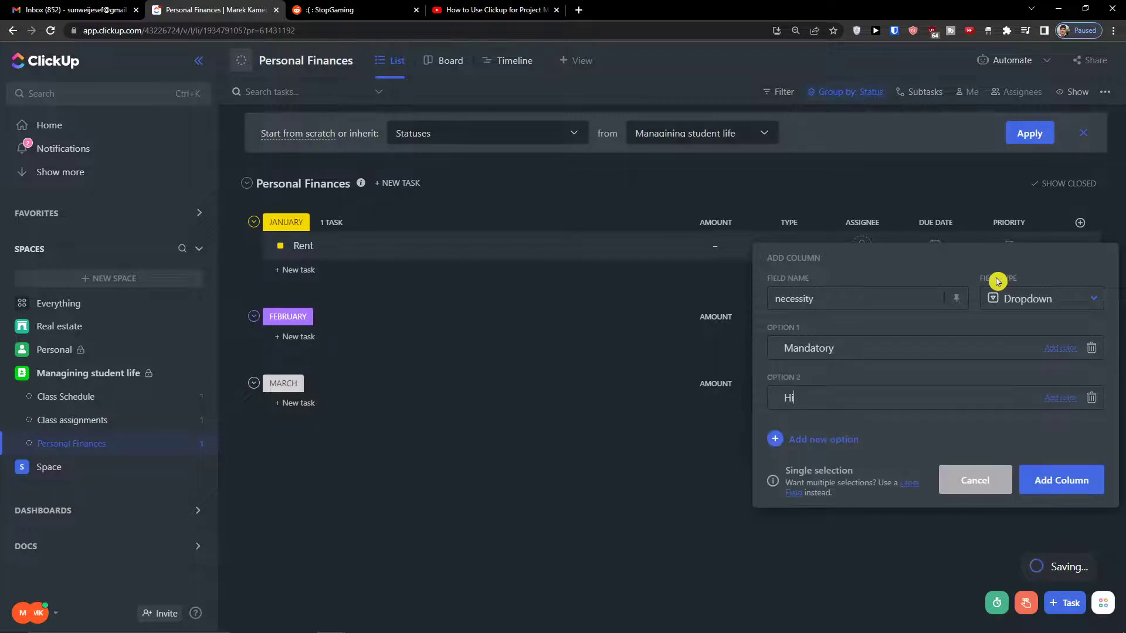
key("Return")
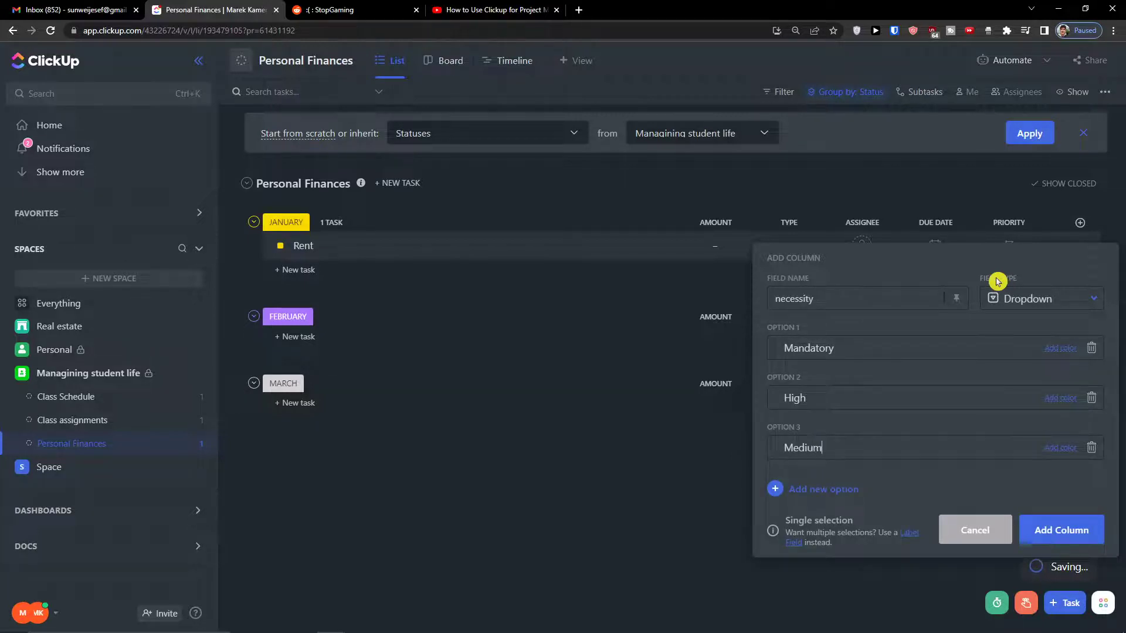
key("Return")
type("L")
key("Return")
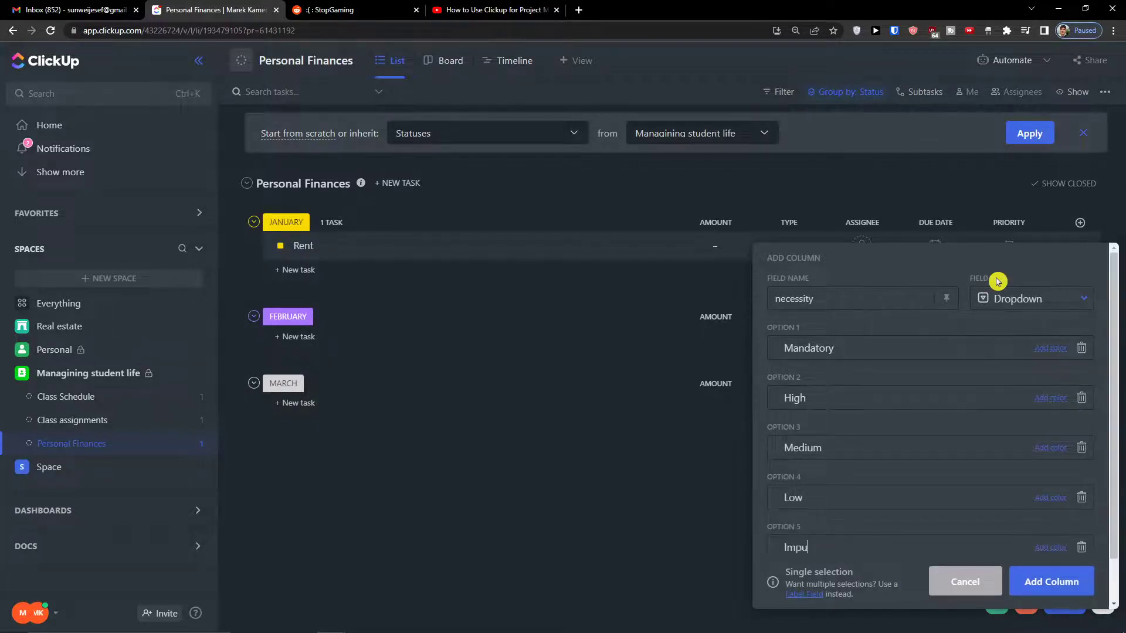
key("Return")
scroll(1001, 385, "up", 3)
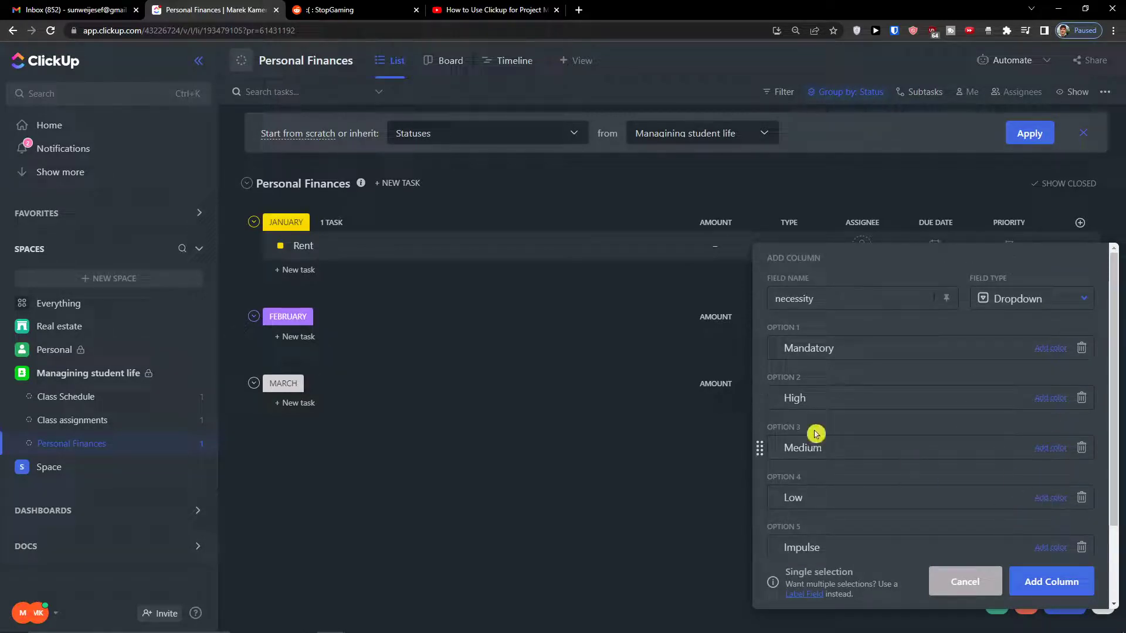
Colour the Mandatory option cyan and create the necessity column
left_click(1060, 356)
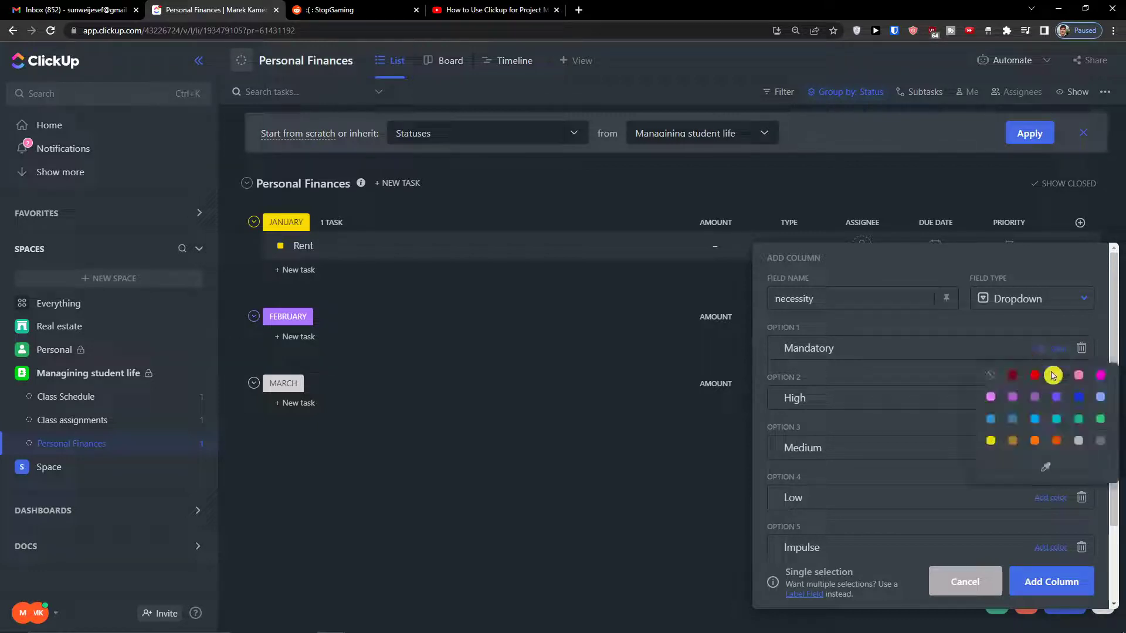
left_click(1054, 412)
left_click(1041, 580)
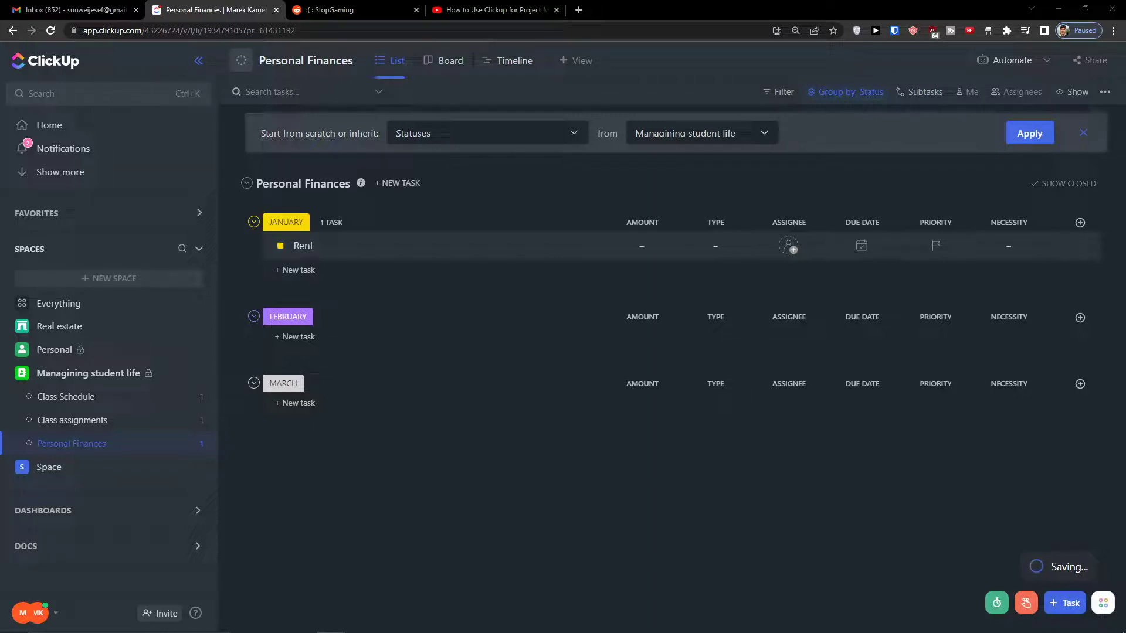
Add a Files-type column named Receipts to the list
left_click(1080, 222)
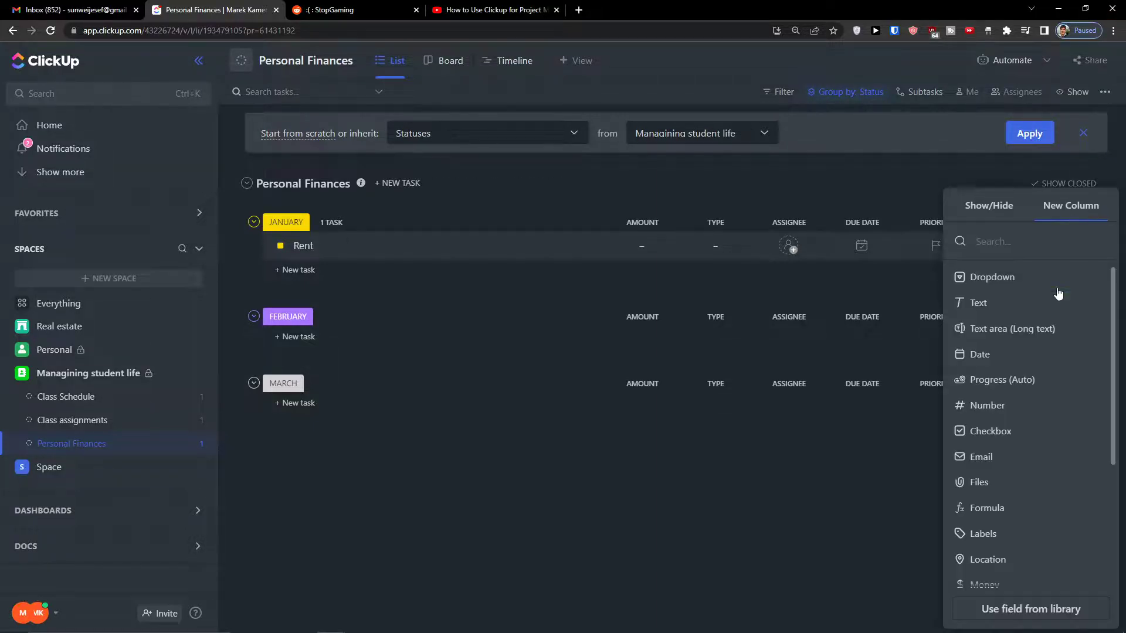
scroll(1032, 382, "down", 3)
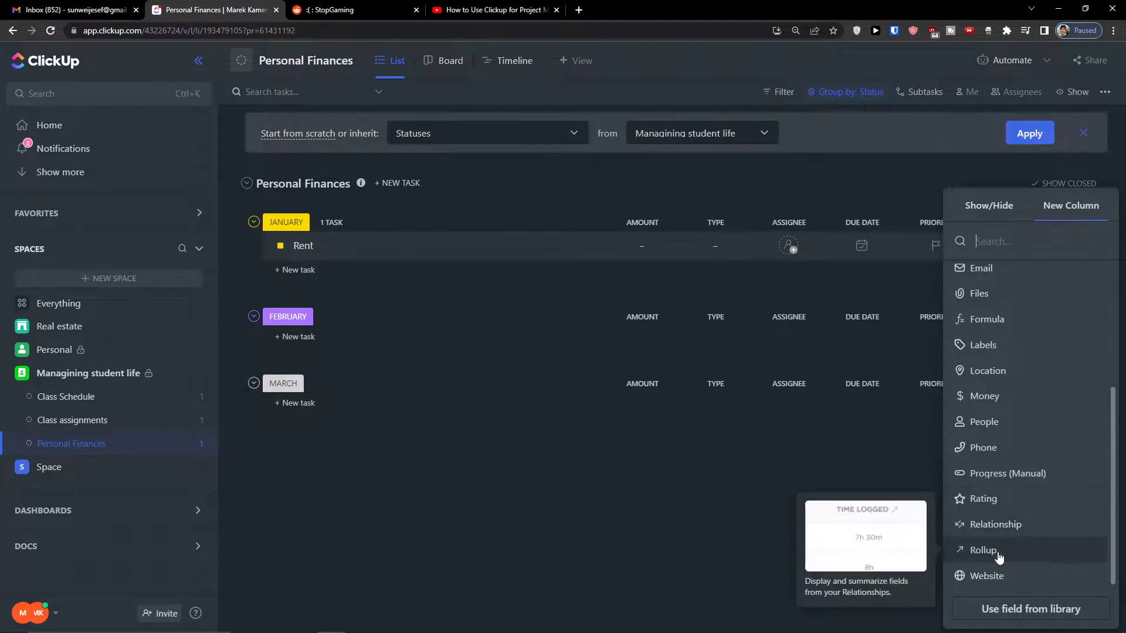
scroll(1005, 460, "up", 2)
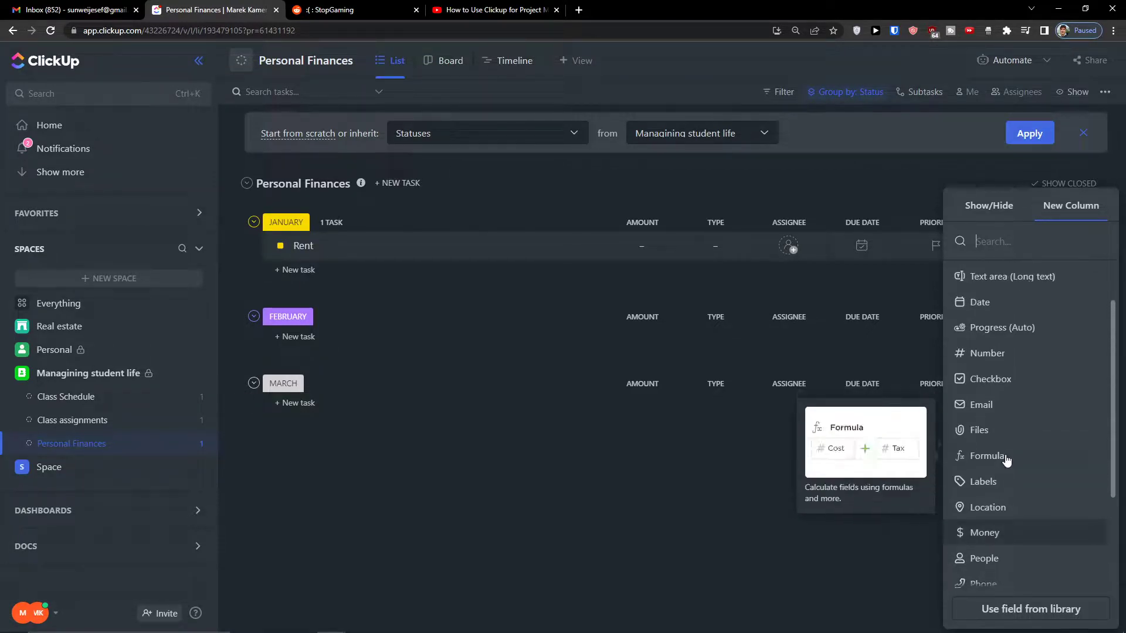
left_click(1008, 443)
type("Receipts")
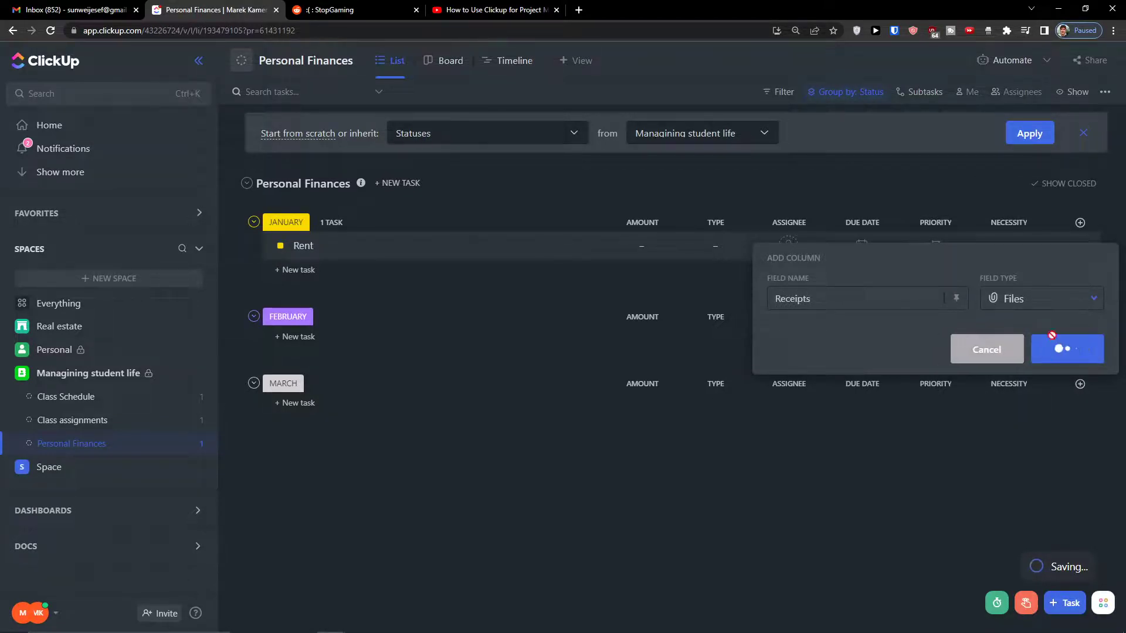
left_click(1062, 350)
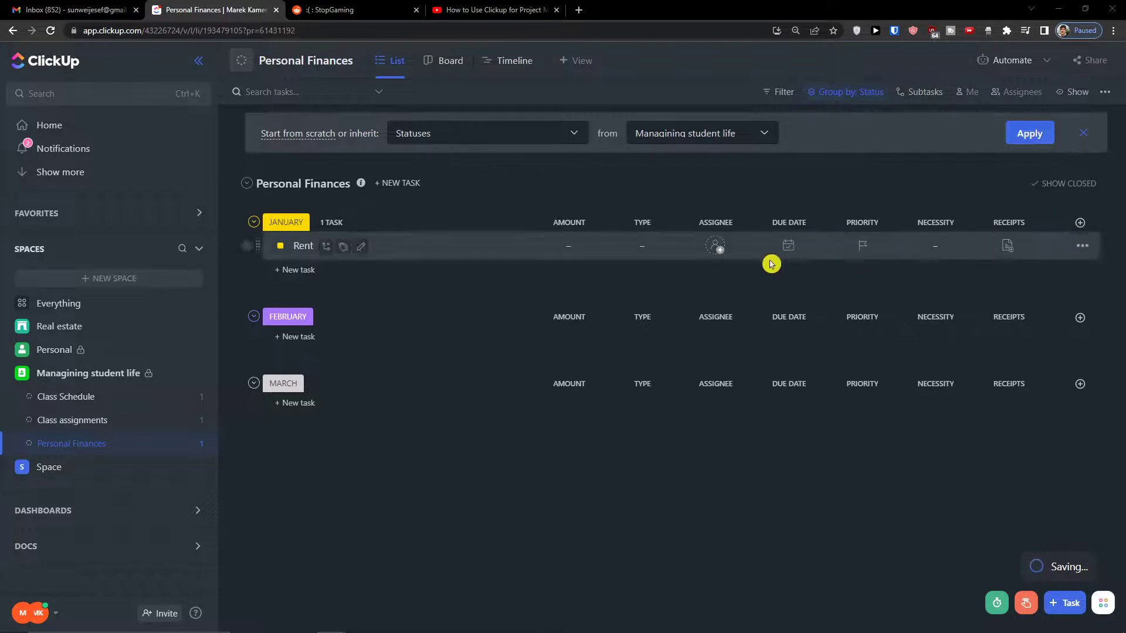
Give the Rent task amount €1,500, type Rent and necessity Mandatory
left_click(555, 247)
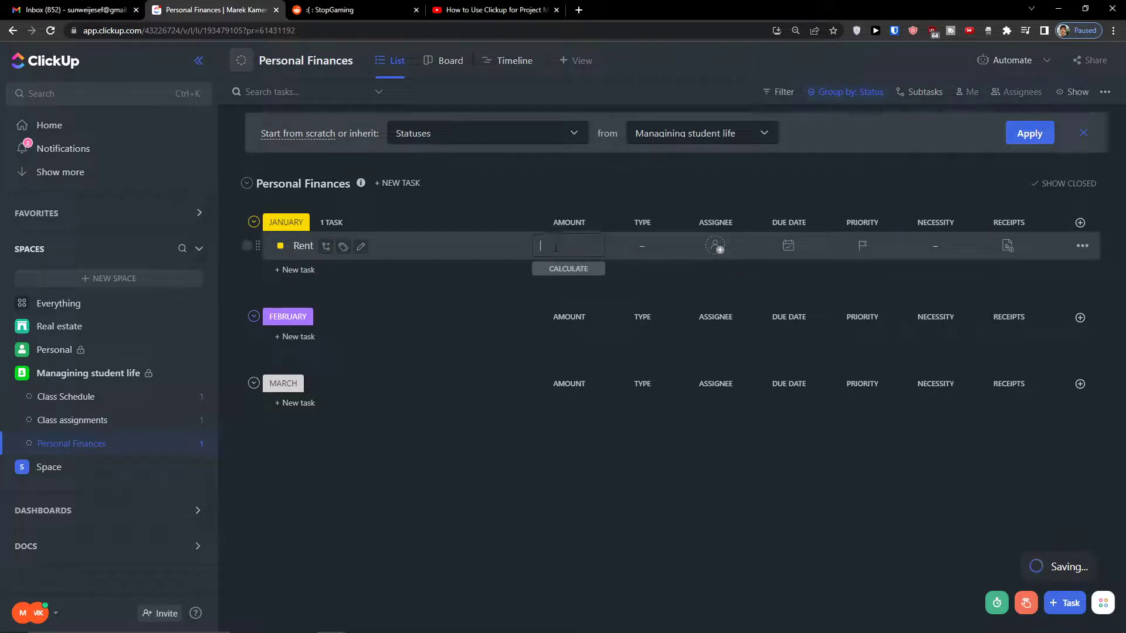
left_click(536, 298)
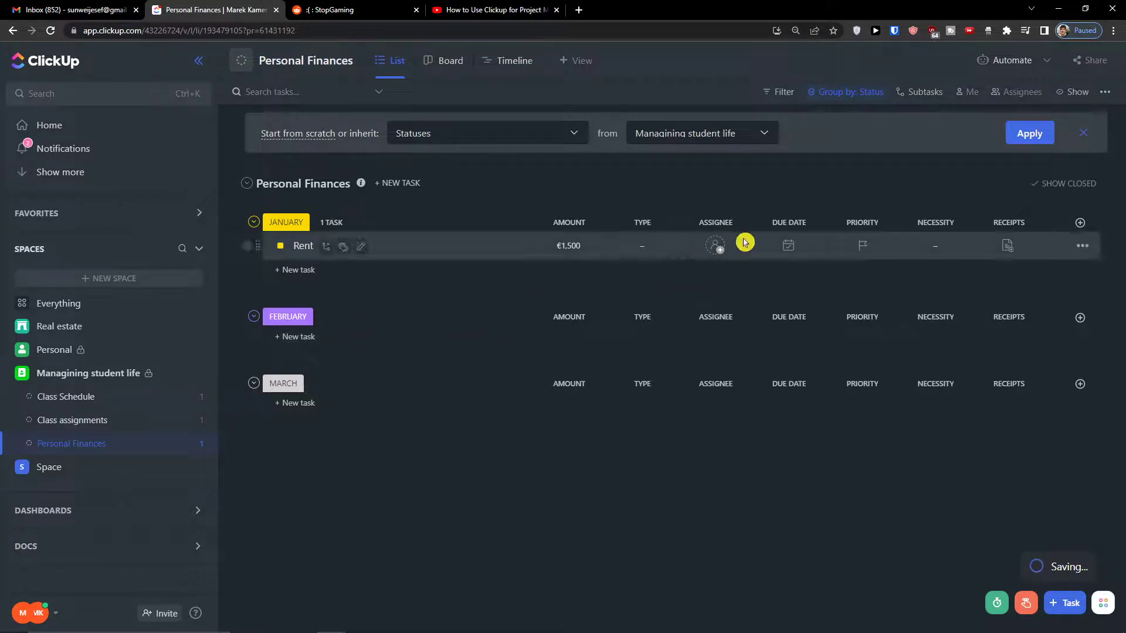
left_click(640, 243)
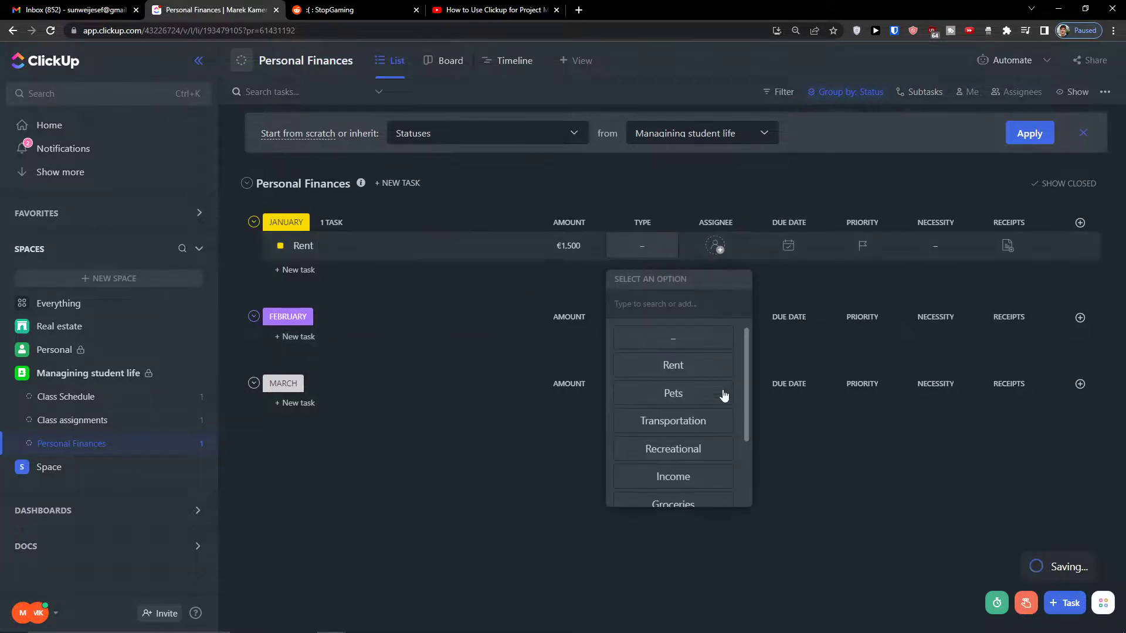
scroll(715, 390, "down", 3)
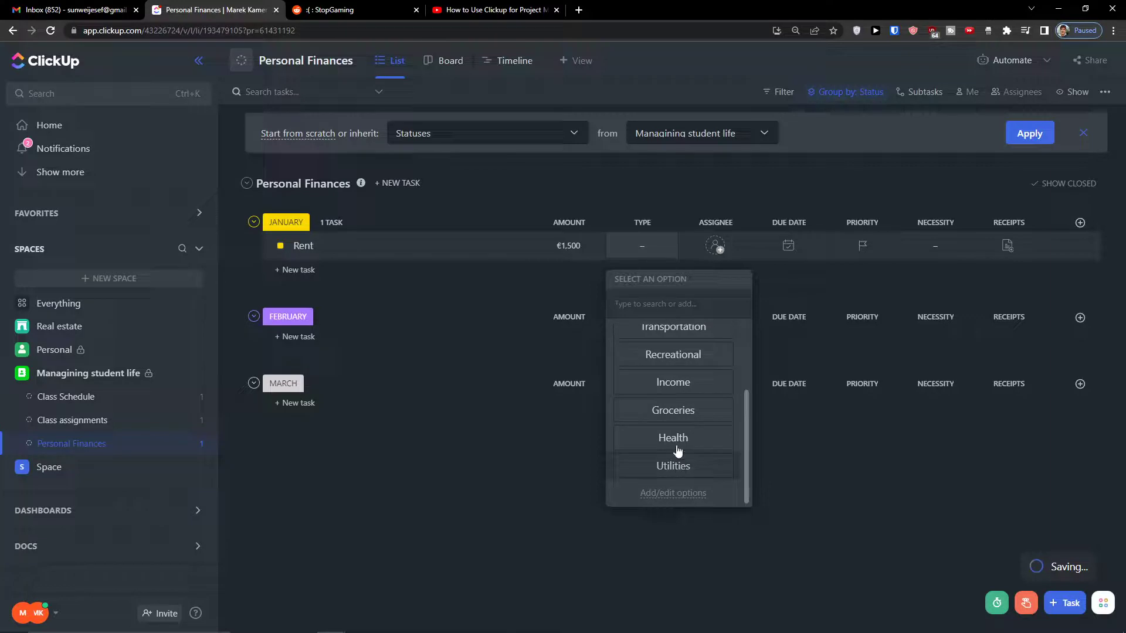
scroll(674, 460, "up", 3)
left_click(674, 365)
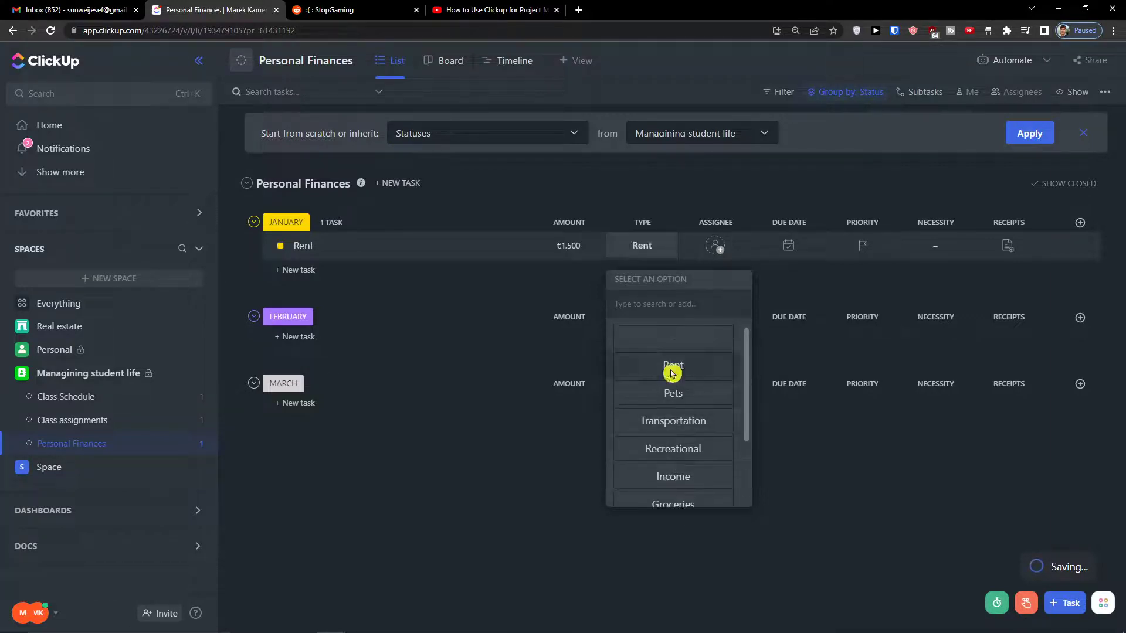
left_click(933, 246)
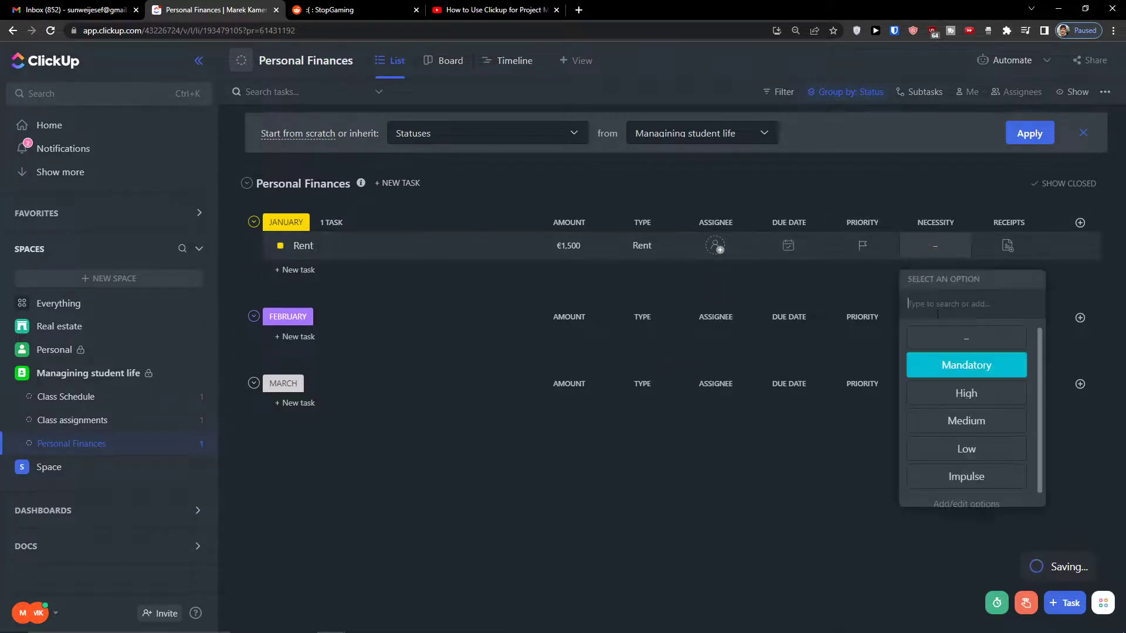
left_click(927, 364)
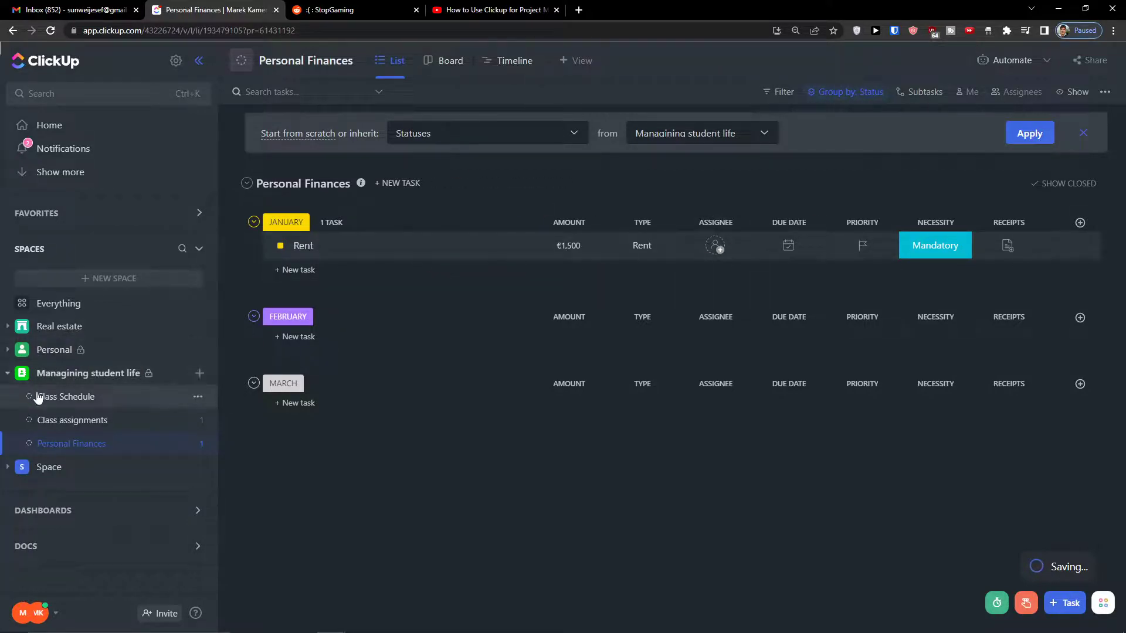
Look through the Class Schedule and Class assignments lists, then return to Personal Finances
left_click(129, 403)
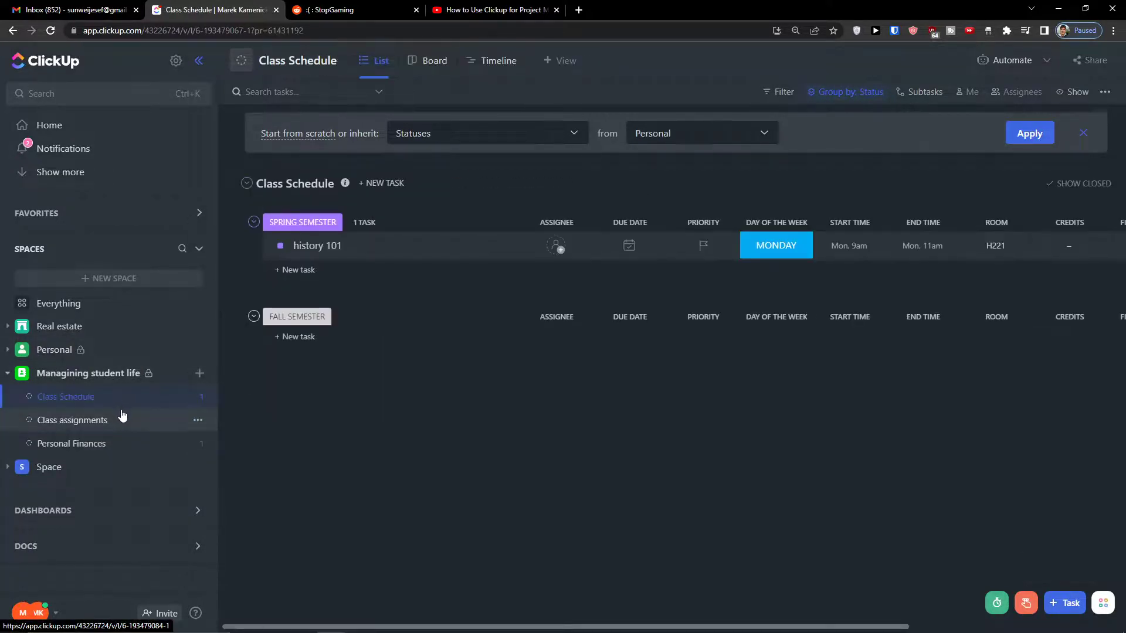
left_click(130, 418)
left_click(133, 443)
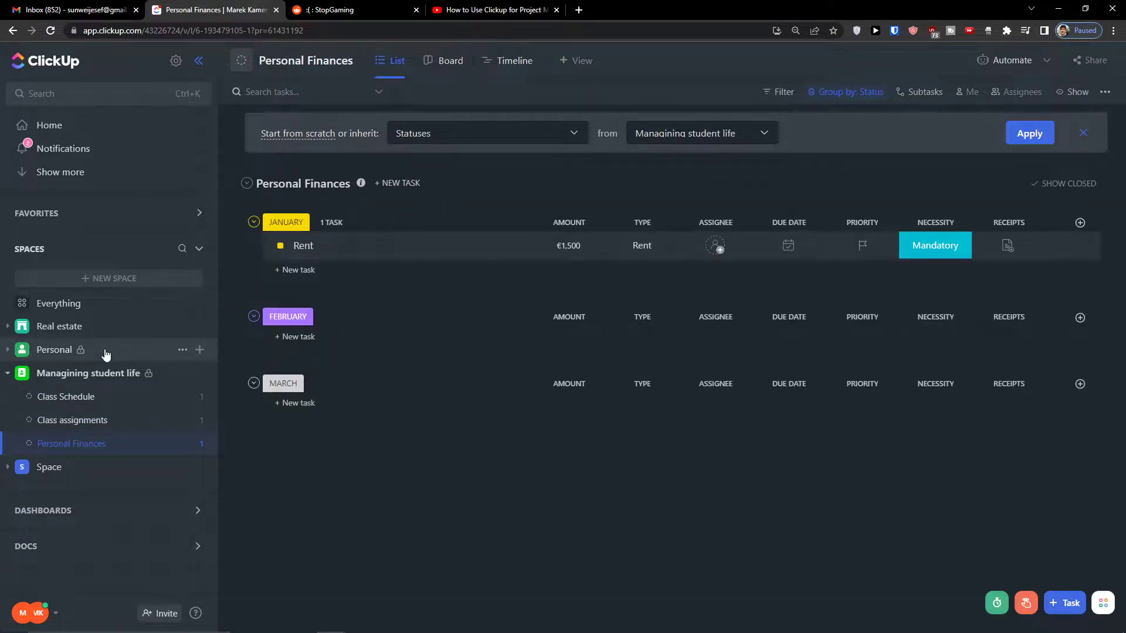
Create a list named Weekly Planner in the Managing student life space and open it
left_click(183, 374)
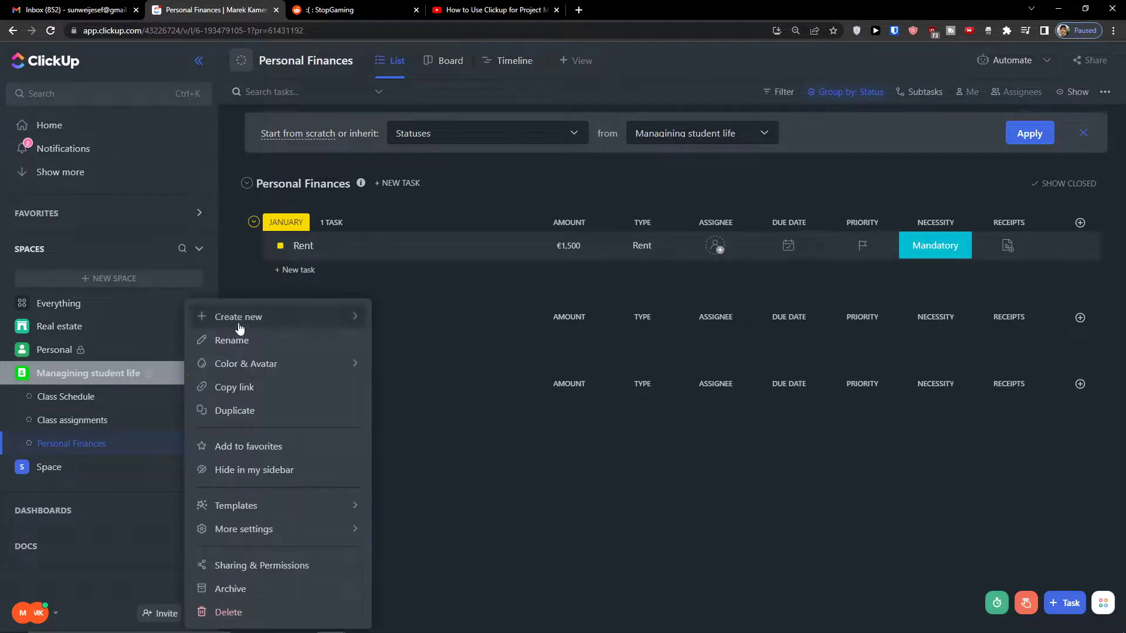
mouse_move(254, 319)
left_click(397, 333)
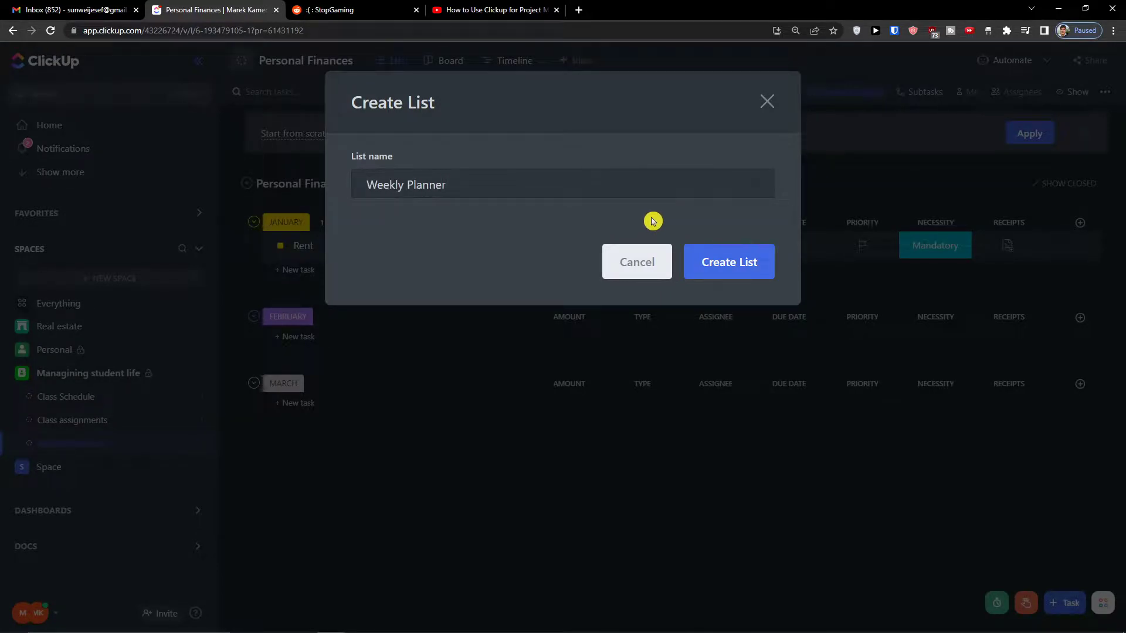
left_click(731, 269)
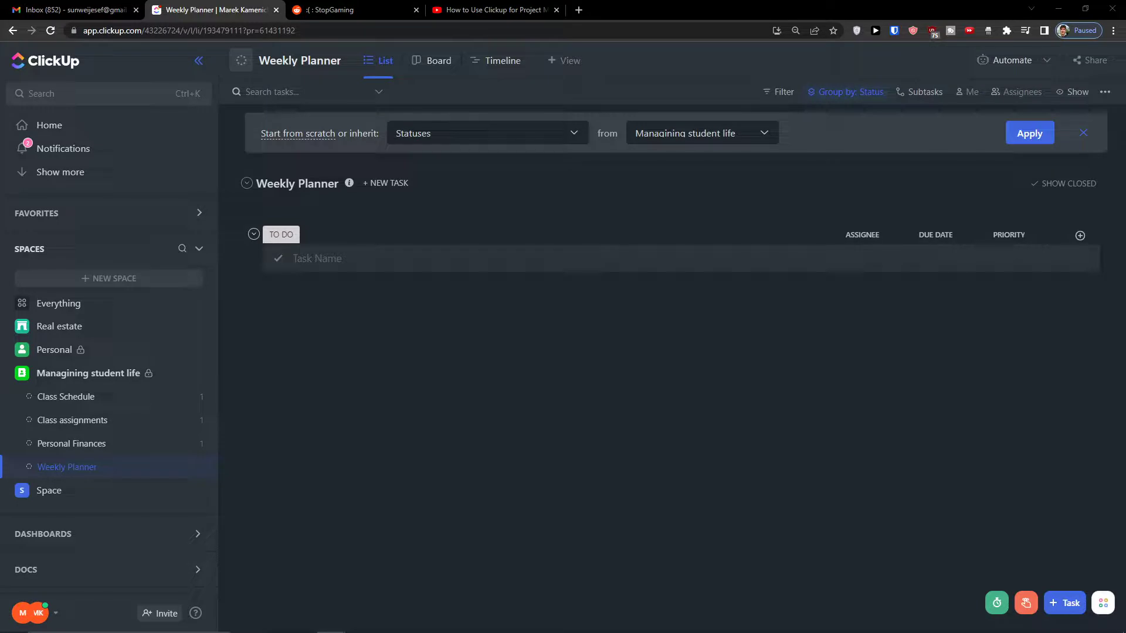
left_click(275, 338)
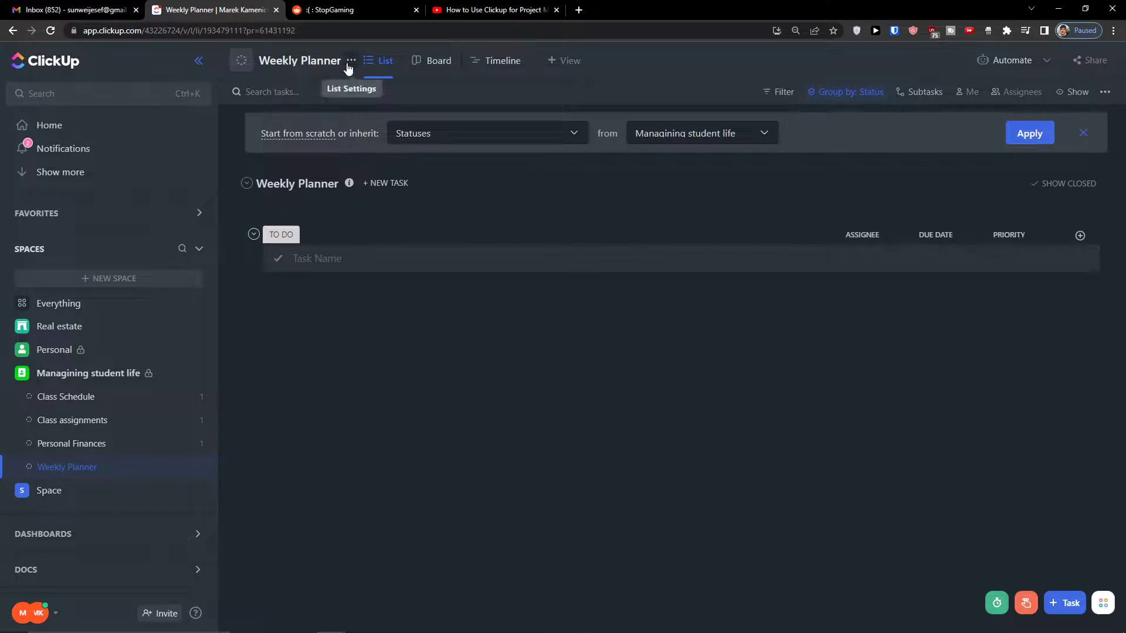
left_click(350, 62)
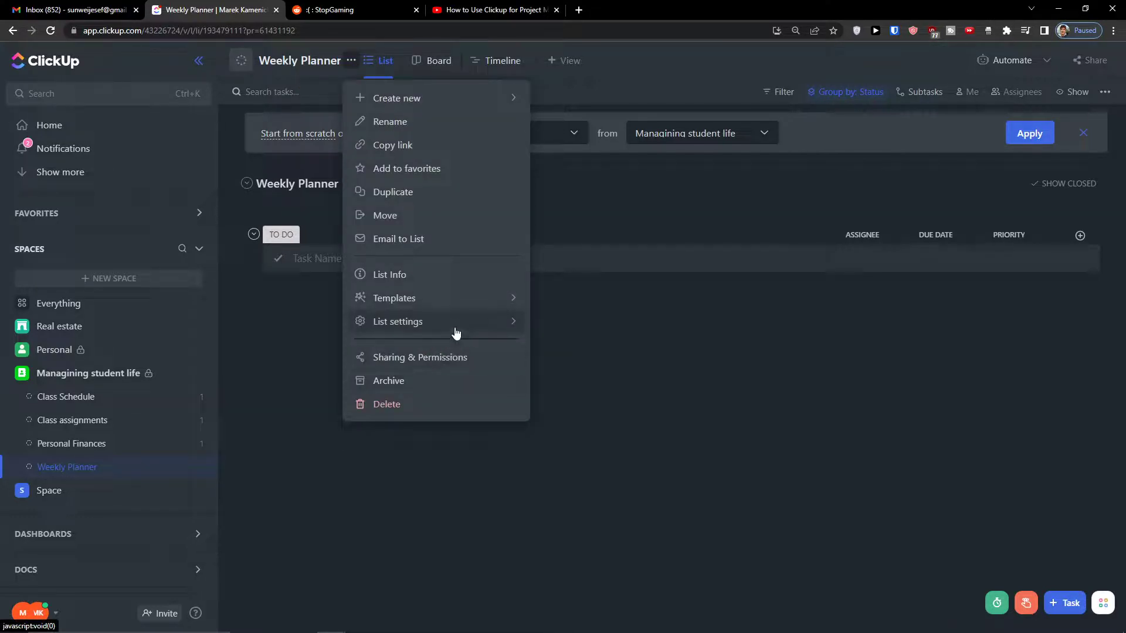
Give Weekly Planner custom statuses, adding a yellow WEEK 1- AUGUST status
mouse_move(455, 332)
left_click(565, 381)
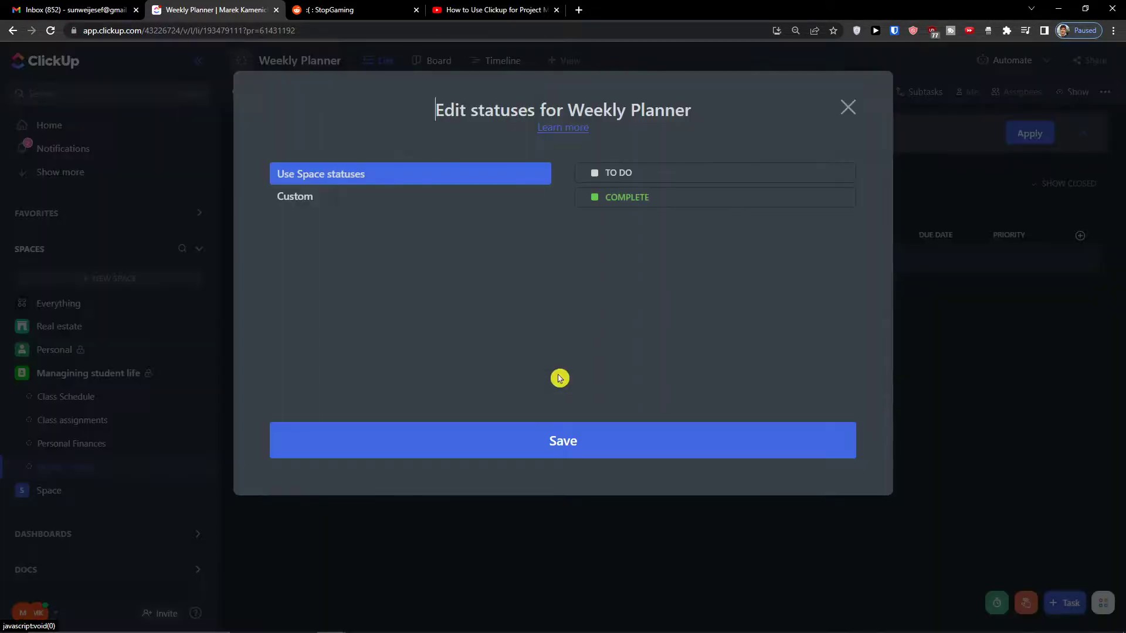
left_click(418, 207)
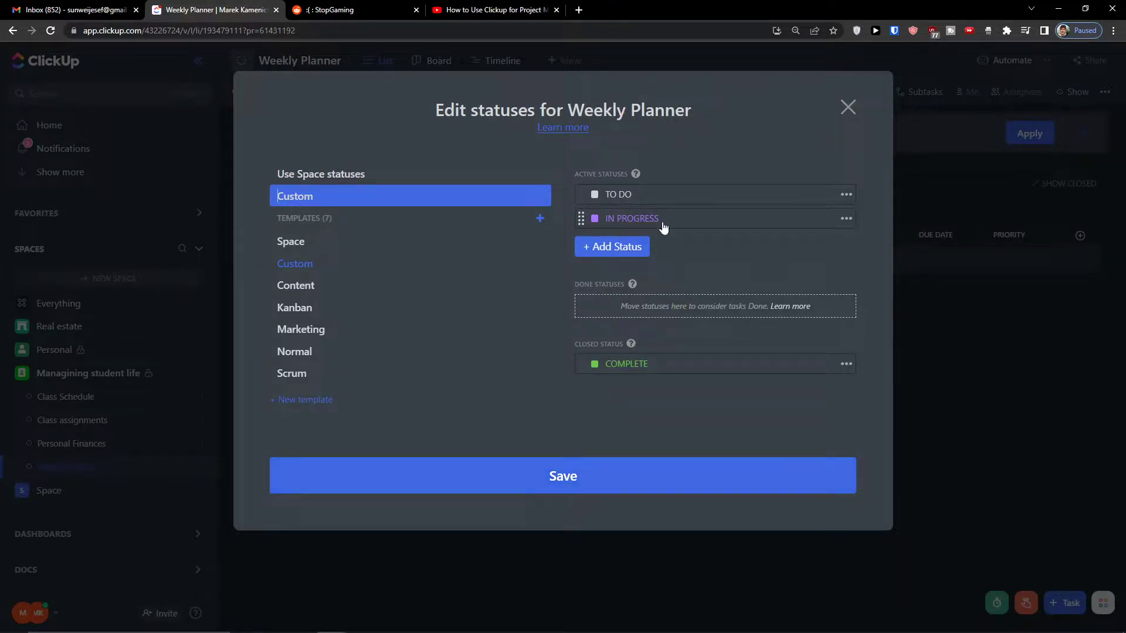
left_click(618, 247)
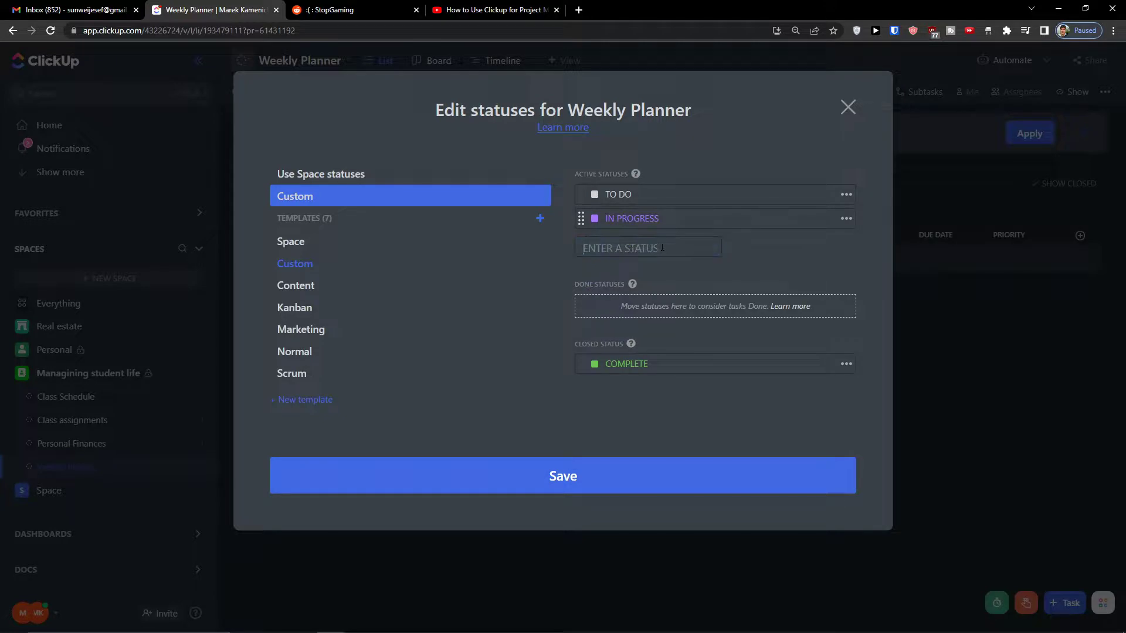
type("WEEK 1- AUGUST")
key("Return")
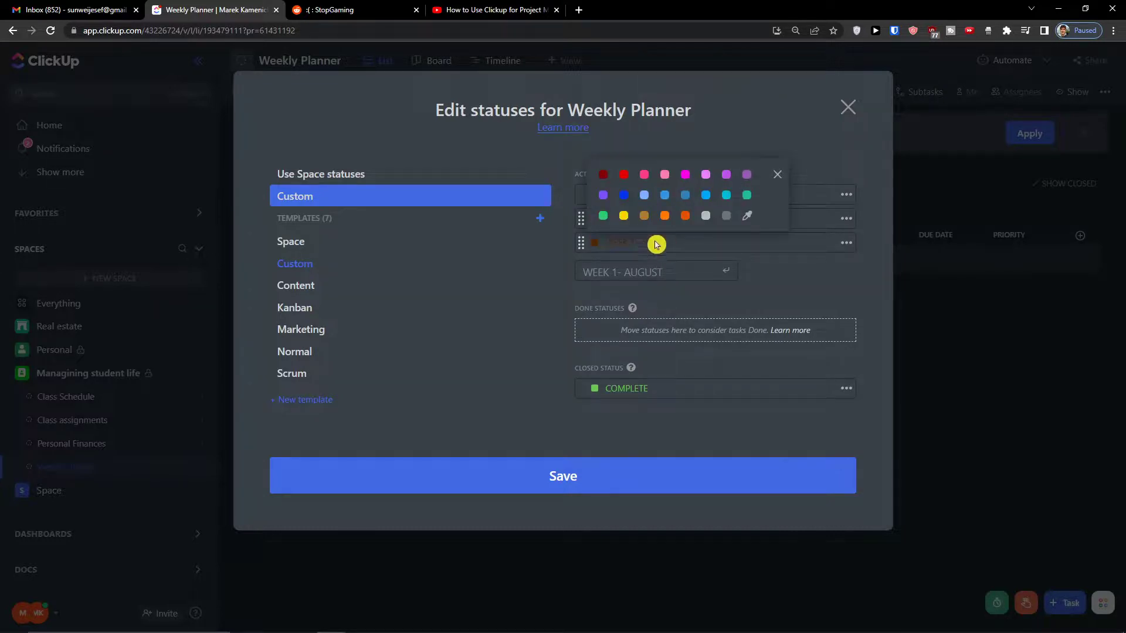
left_click(624, 215)
Rename IN PROGRESS to WEEK 2- AUGUST 8 -14, checking the calendar for dates
left_click(800, 224)
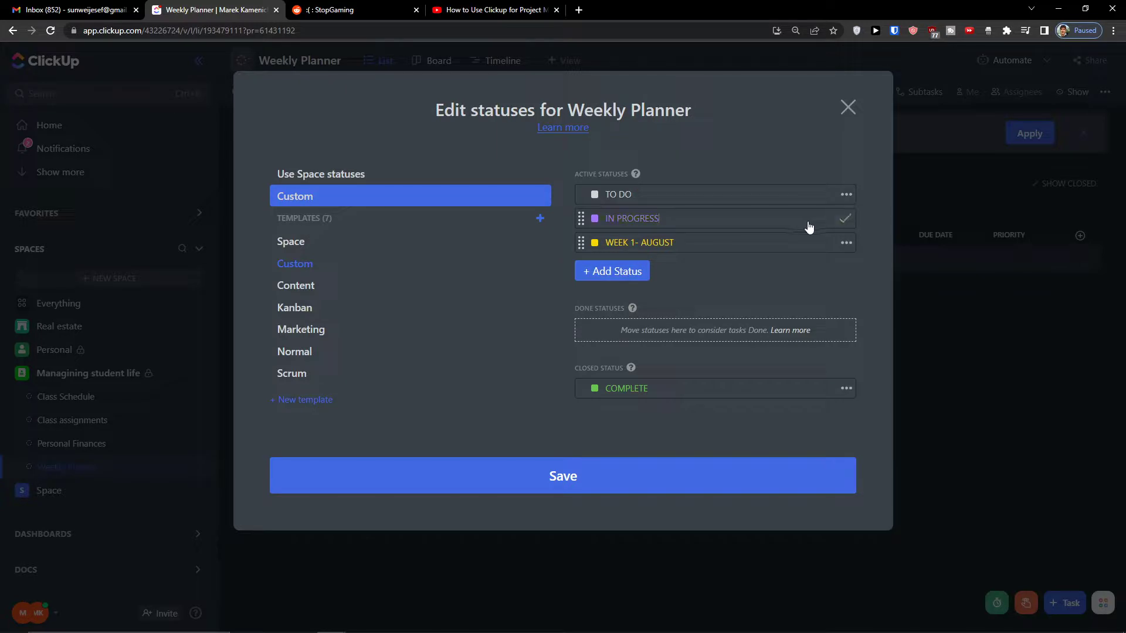
type("WEEK 2- AUGUST")
left_click(1091, 626)
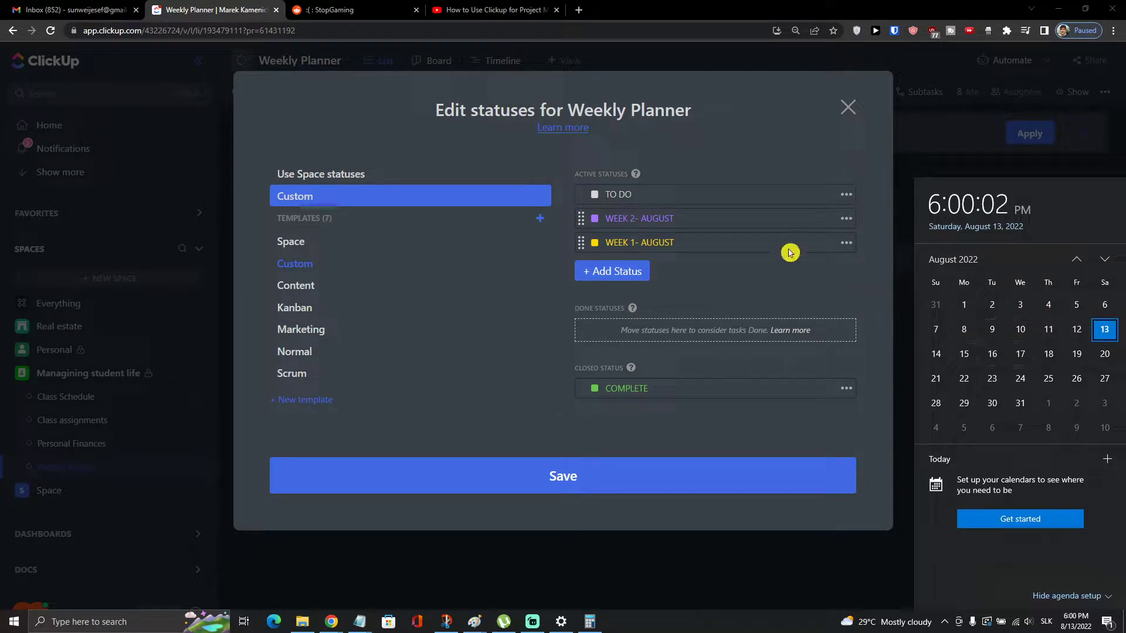
left_click(637, 227)
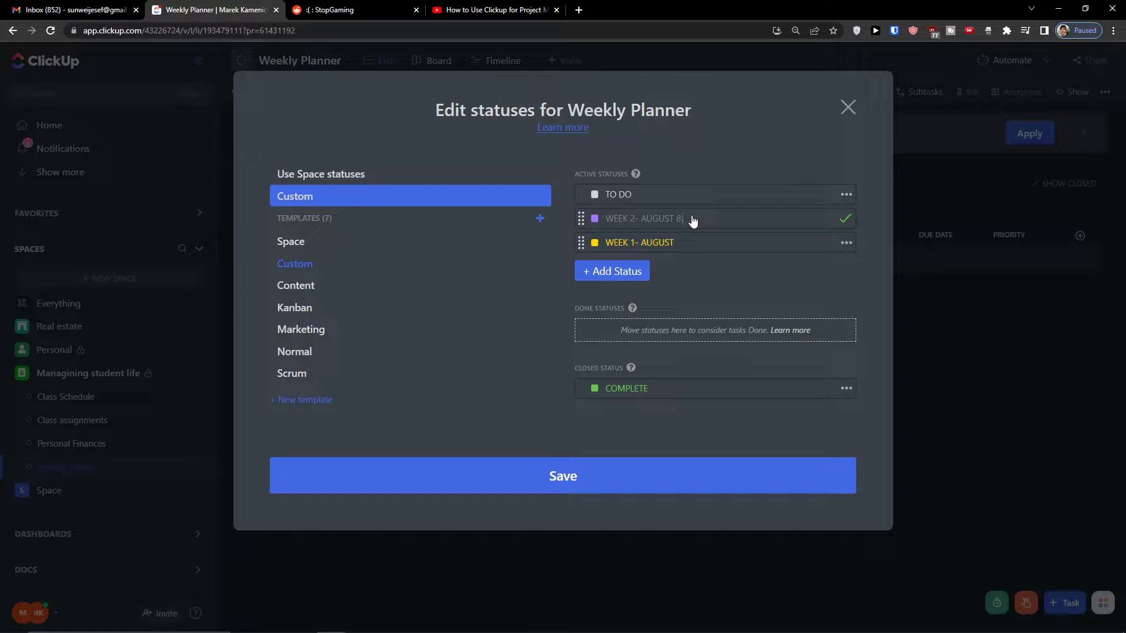
type("-")
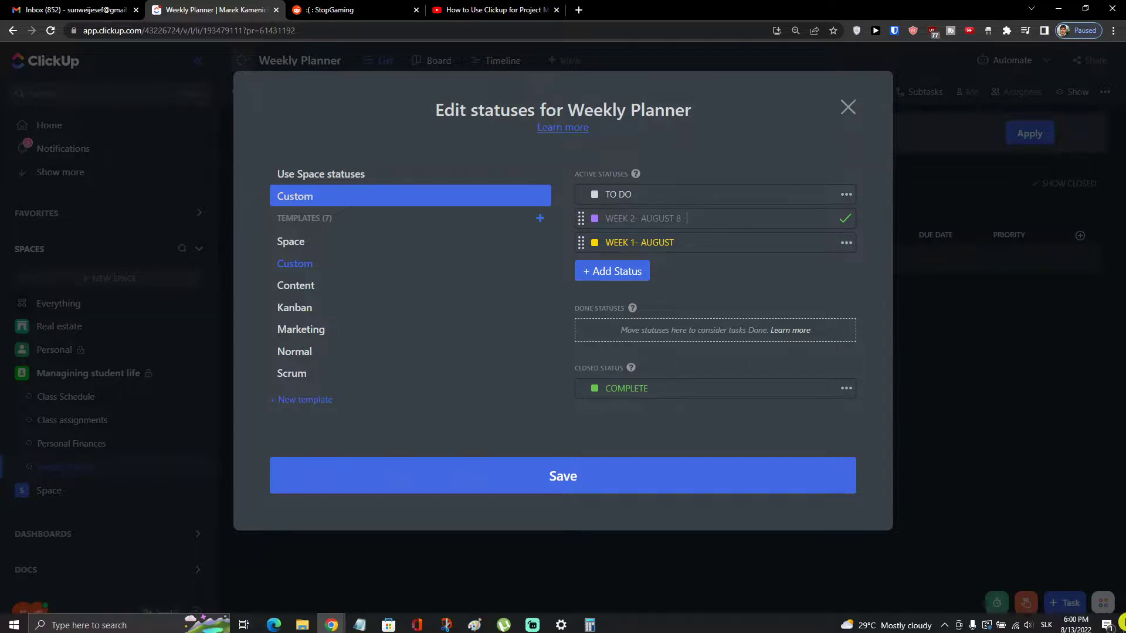
left_click(1076, 620)
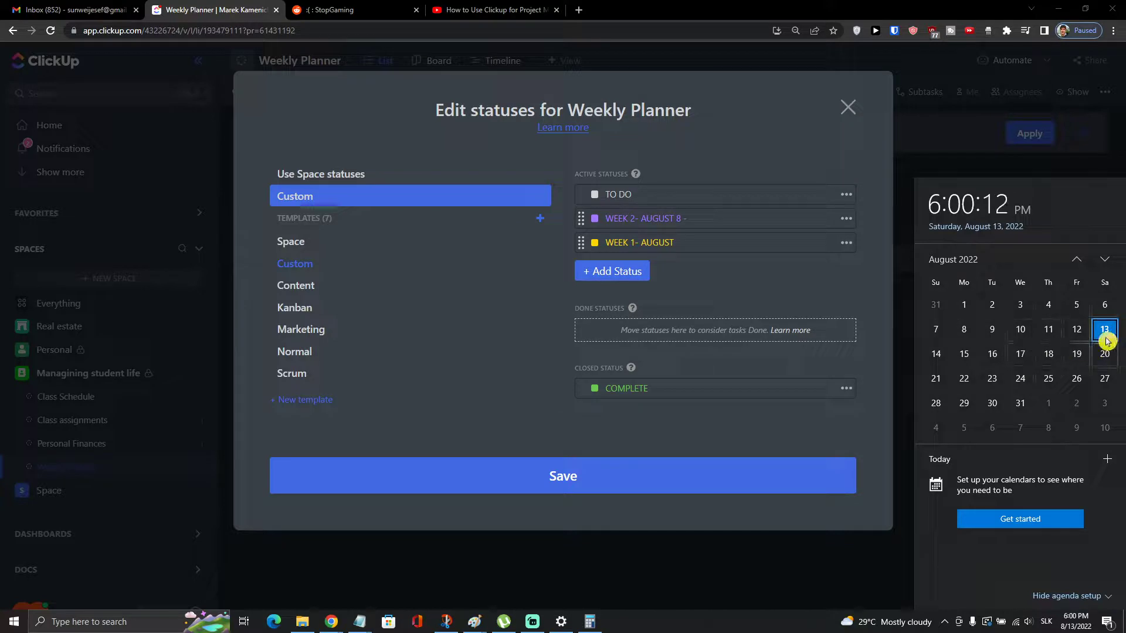
left_click(693, 223)
type("14")
key("Return")
Rename TO DO to WEEK 3 - AUGUST 14 - 21 and recolour WEEK 1 brown
left_click(638, 202)
triple_click(642, 199)
type("QWEK 3")
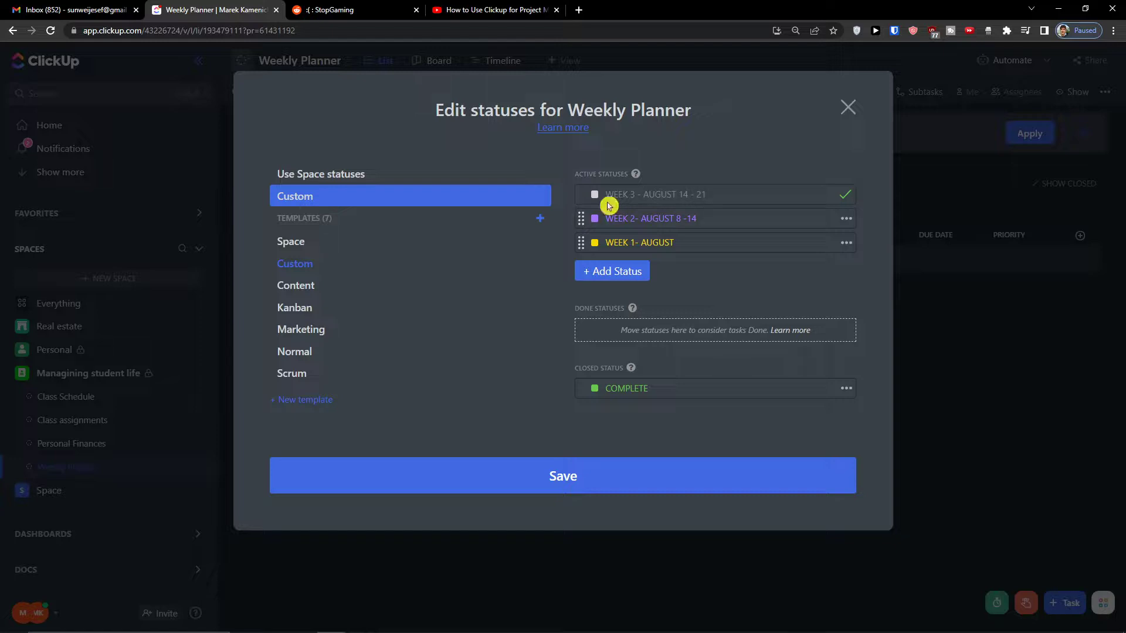
left_click(594, 242)
left_click(644, 215)
left_click(623, 435)
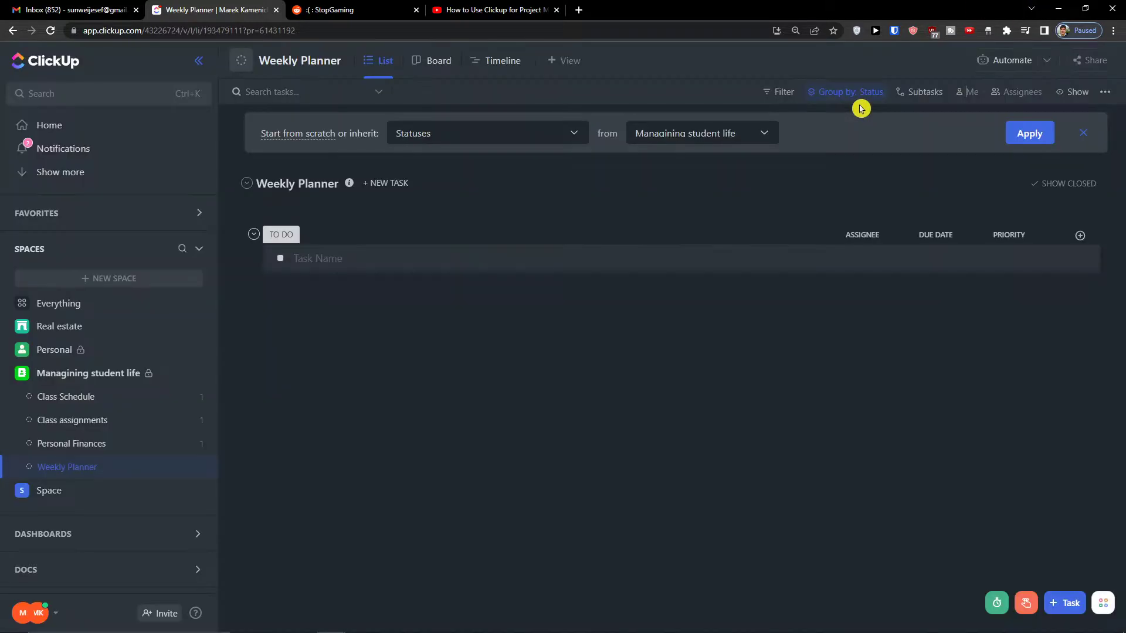
left_click(850, 107)
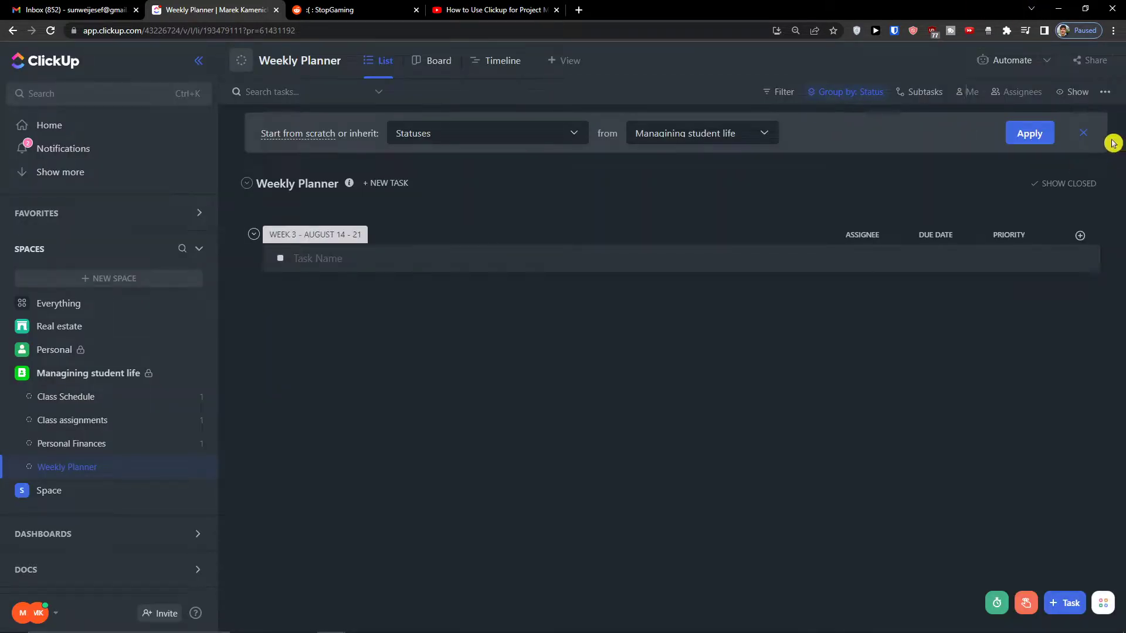
Show empty week groups and start a task named team meeting under WEEK 1- AUGUST
left_click(1105, 93)
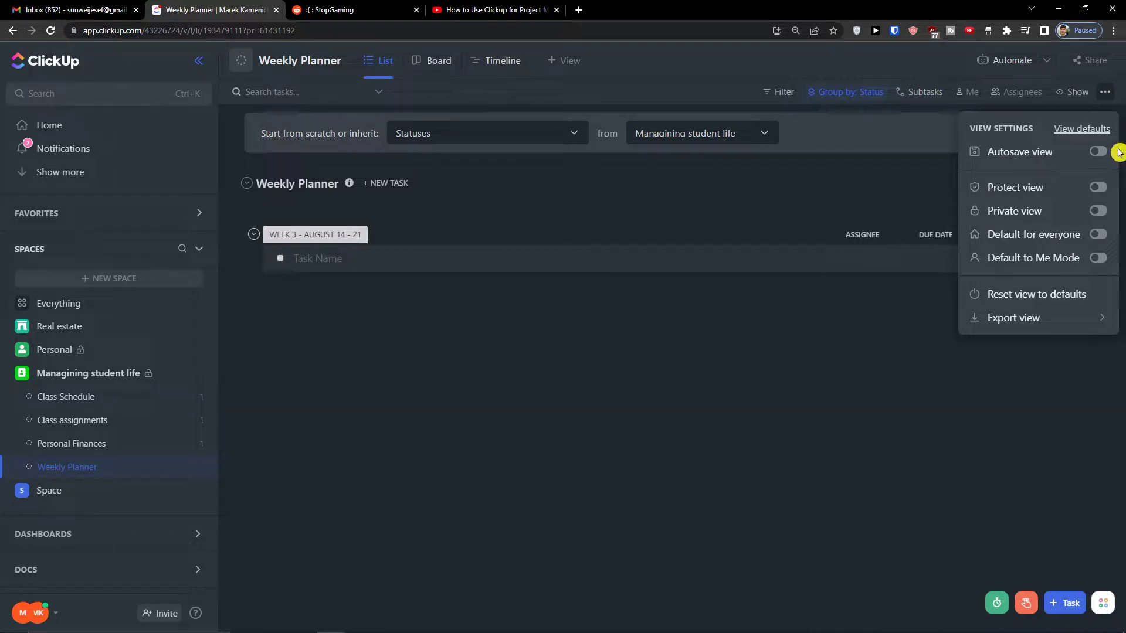
left_click(799, 197)
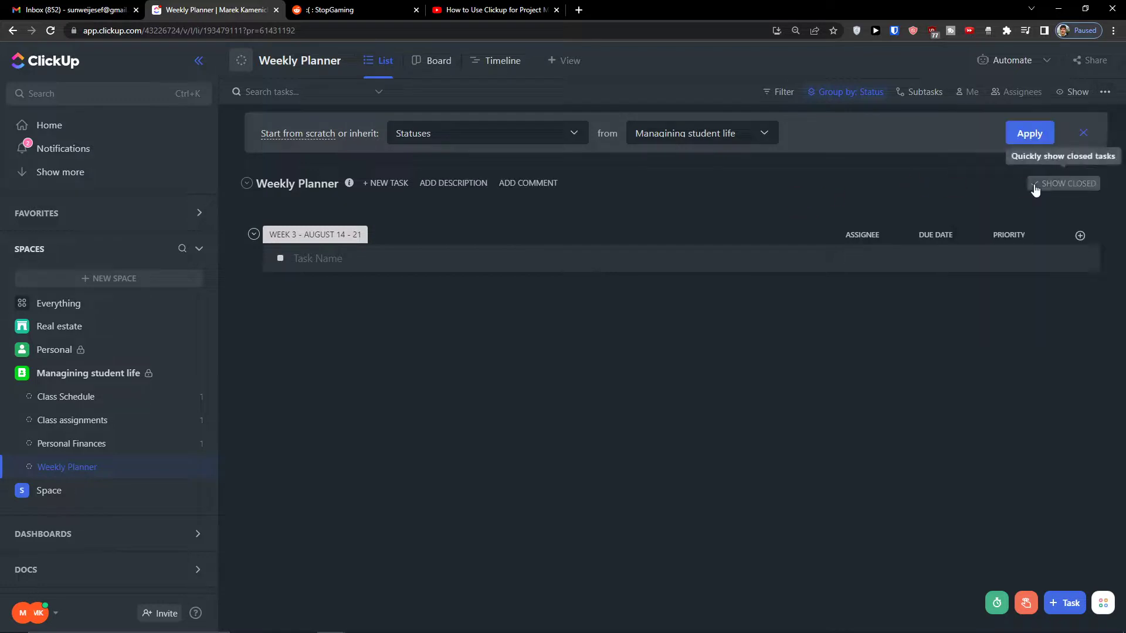
left_click(1076, 92)
left_click(1095, 315)
left_click(745, 296)
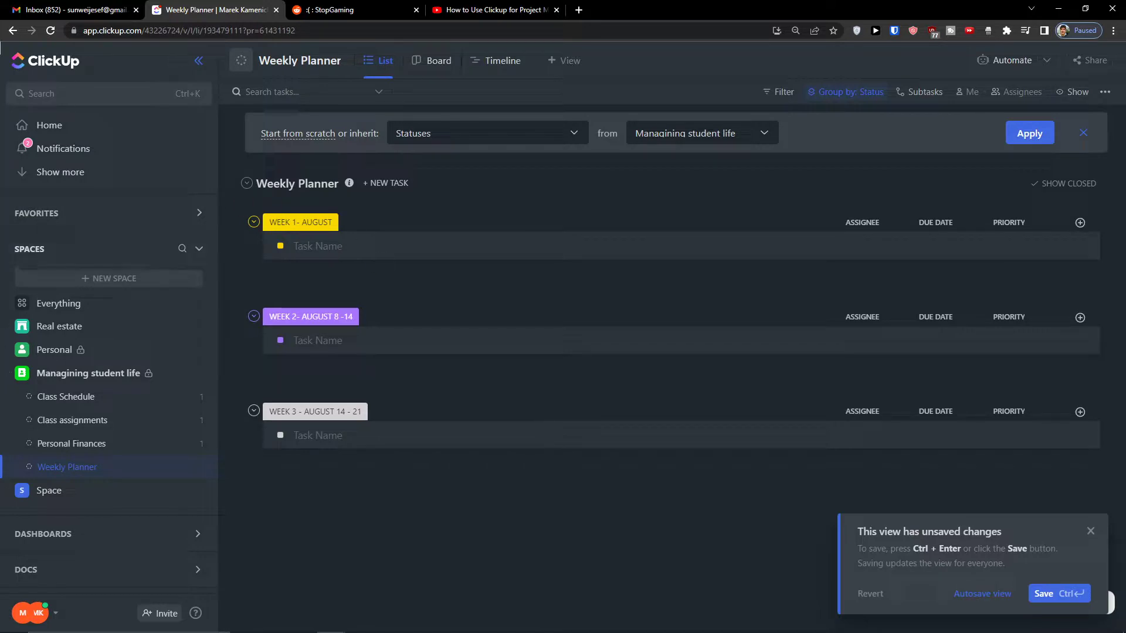
left_click(383, 247)
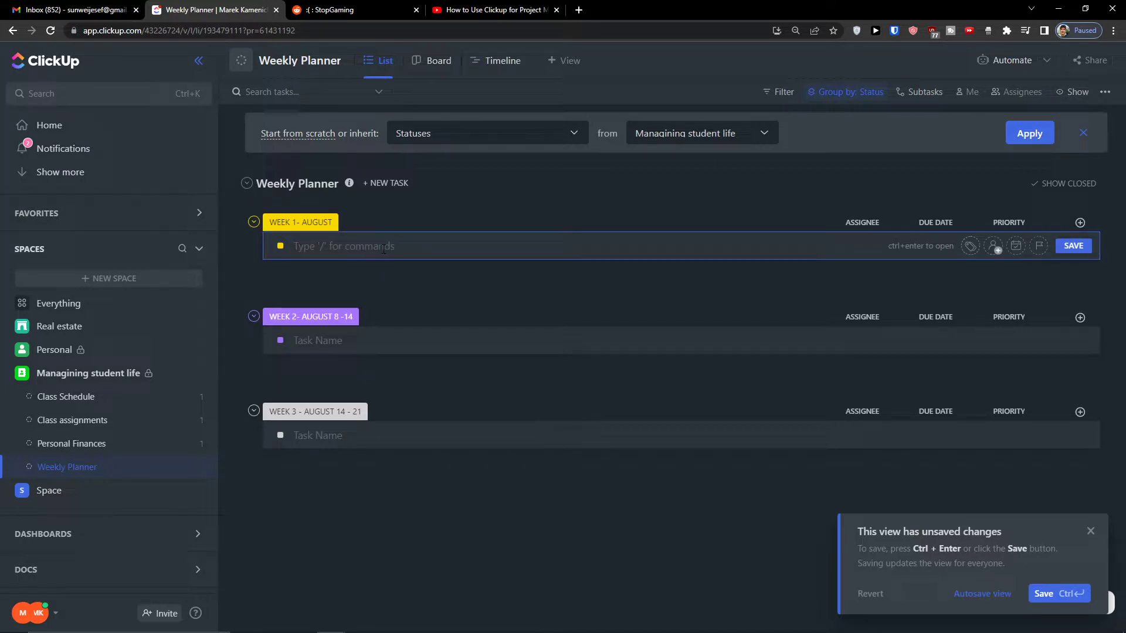
type("team meeting chem-lab")
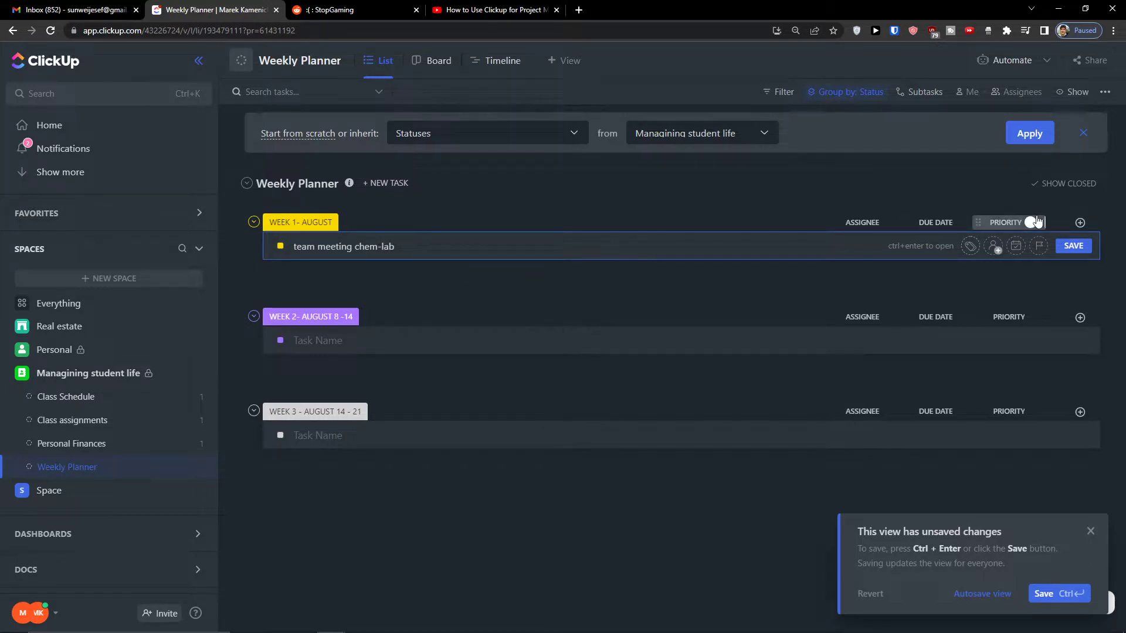
Save the team meeting chem-lab task and start a new Dropdown column
left_click(1070, 245)
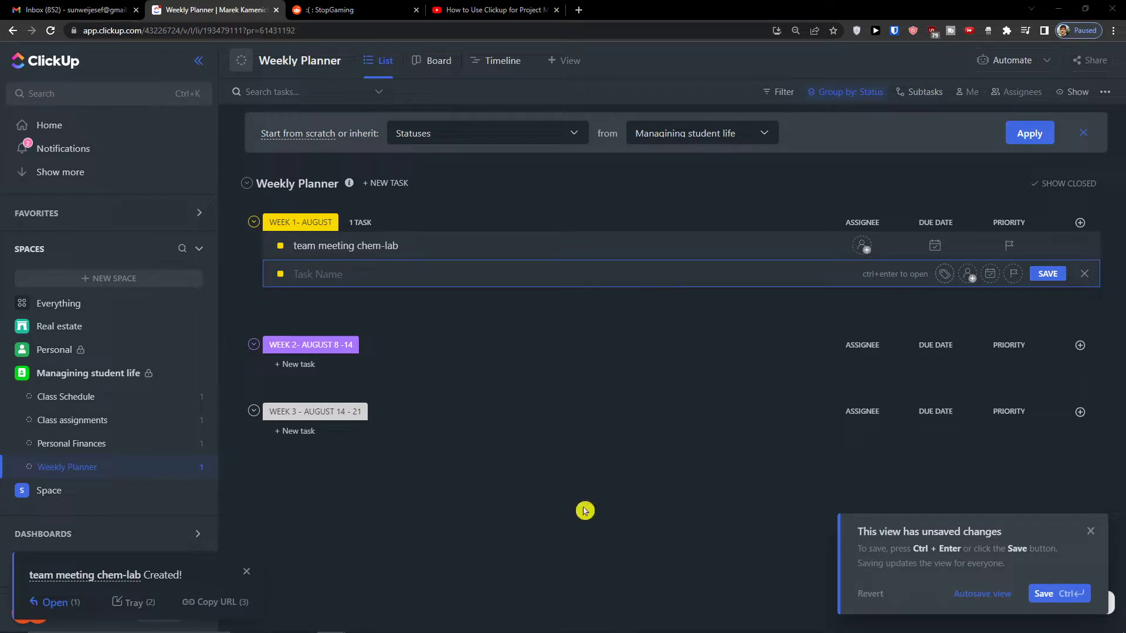
left_click(1081, 223)
left_click(976, 280)
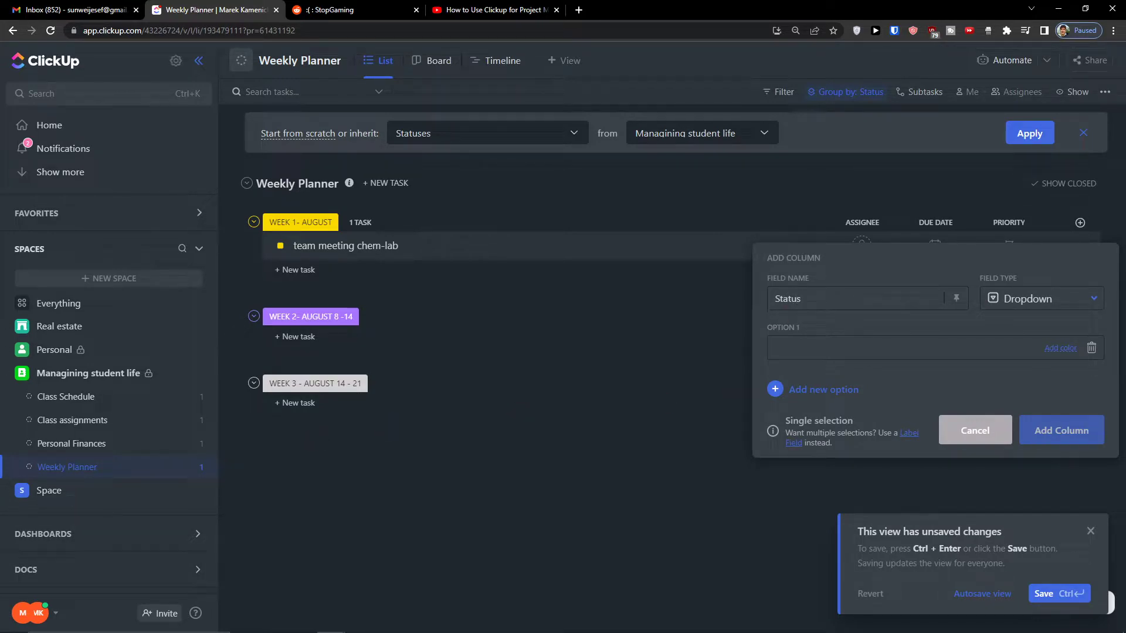
Add Status options WORKING ON IT (pink), STUCK (dark red) and DONE (green)
left_click(893, 351)
type("WORKING ON IT")
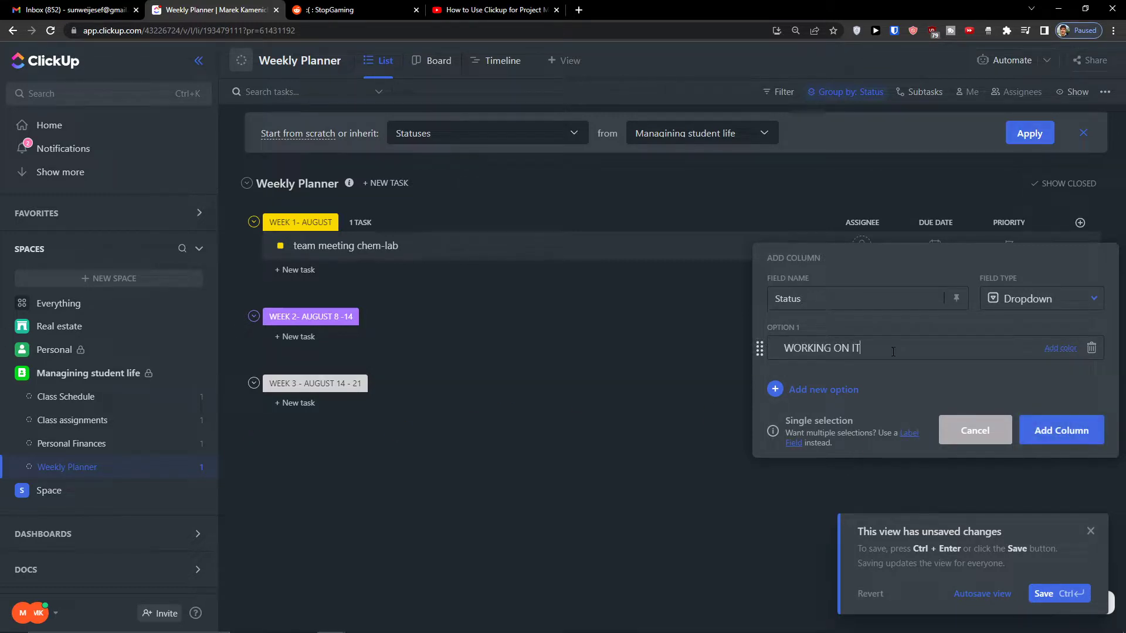
key("Return")
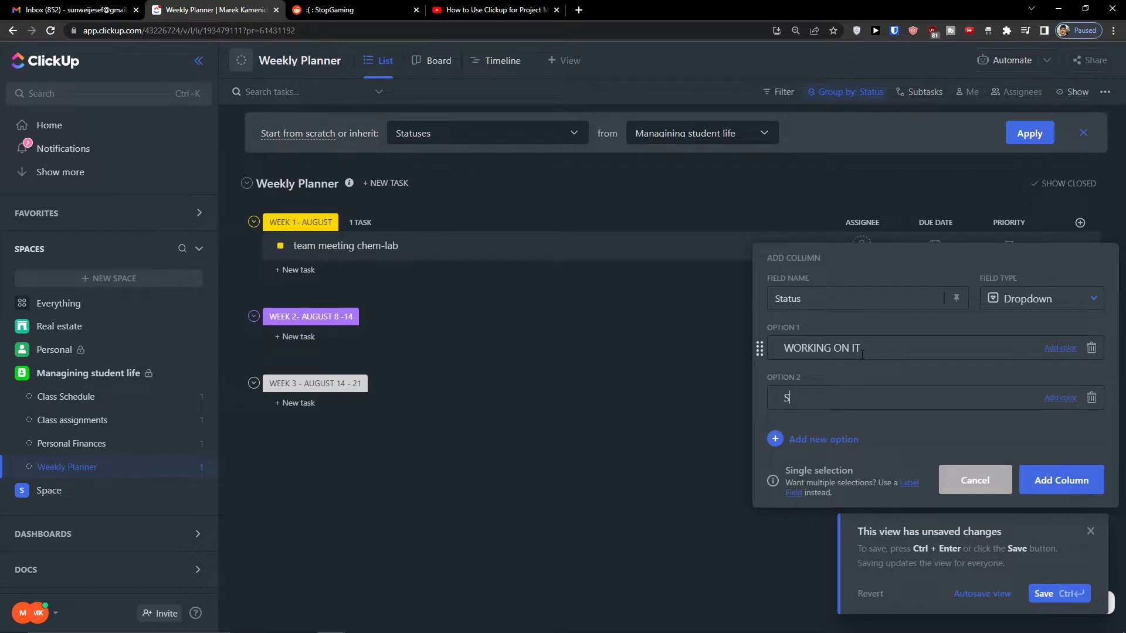
key("Return")
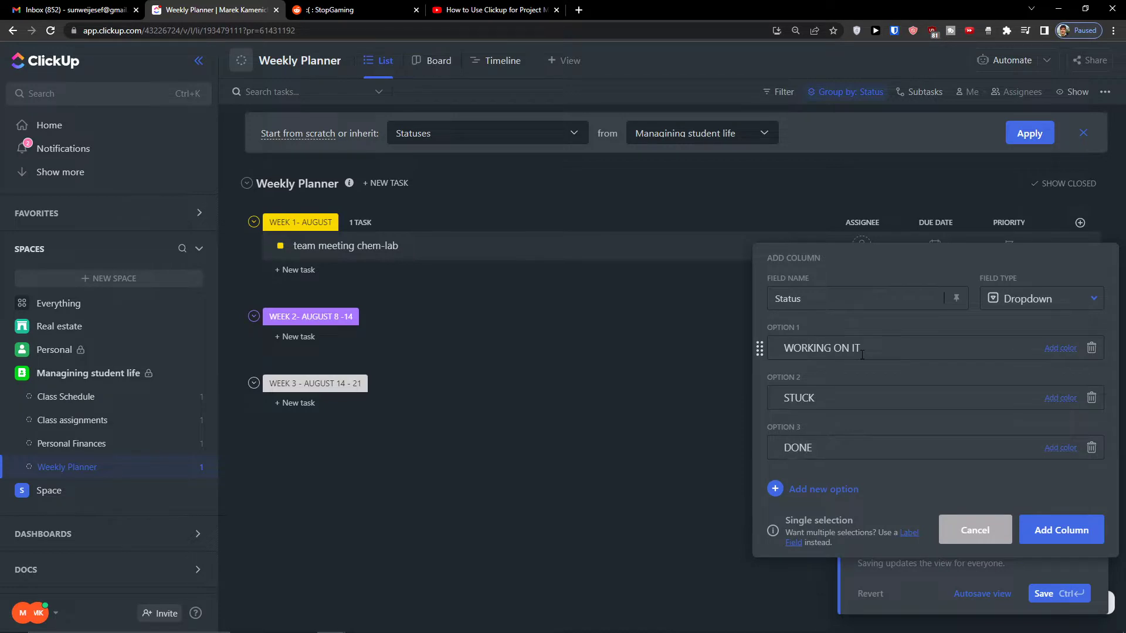
left_click(1060, 349)
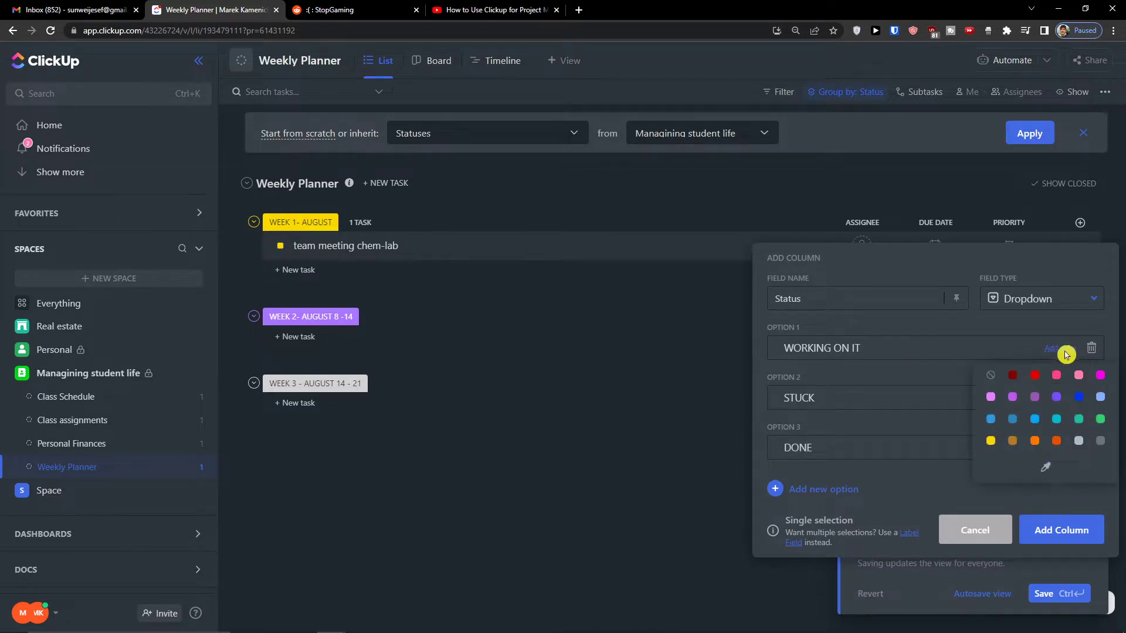
left_click(990, 396)
left_click(1060, 398)
left_click(1022, 430)
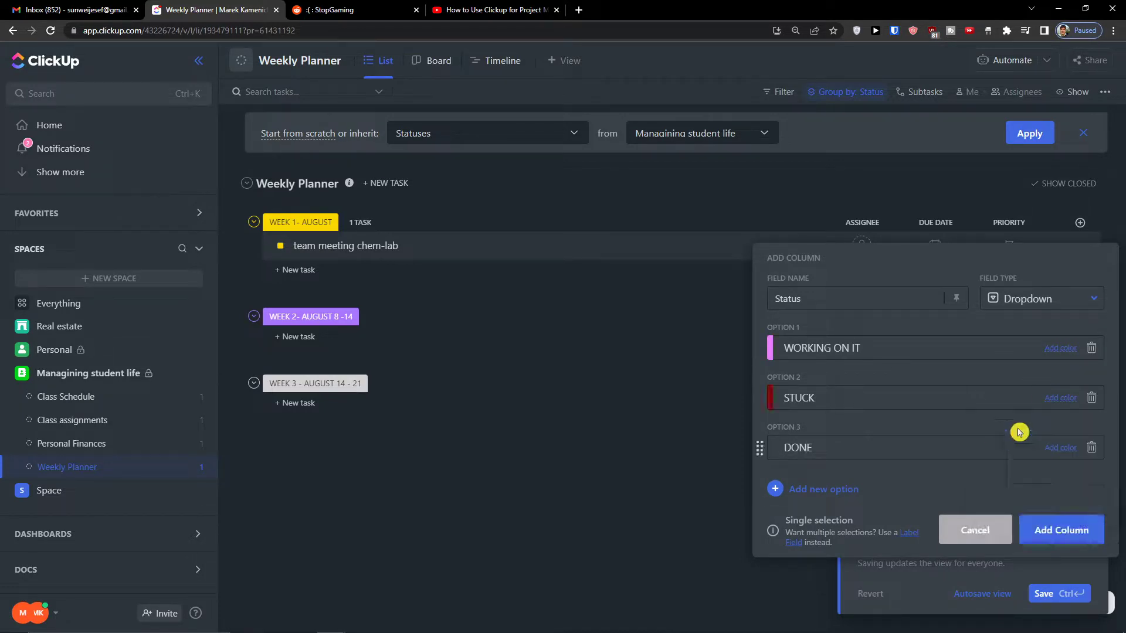
left_click(1047, 449)
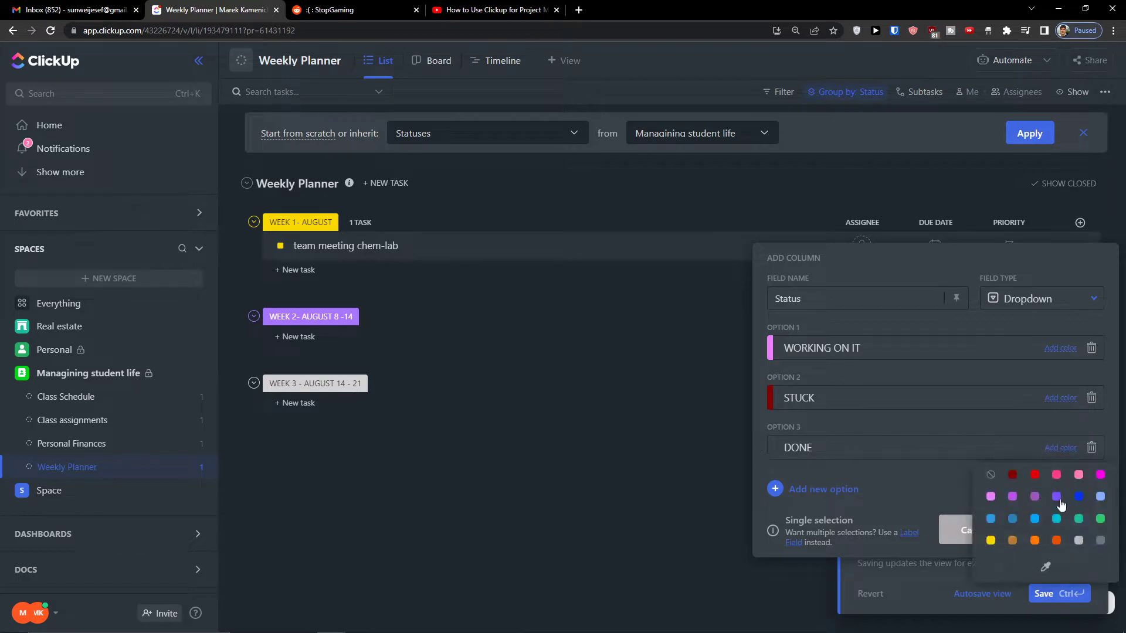
left_click(1107, 523)
Create the Status column and set team meeting chem-lab to WORKING ON IT
left_click(1064, 530)
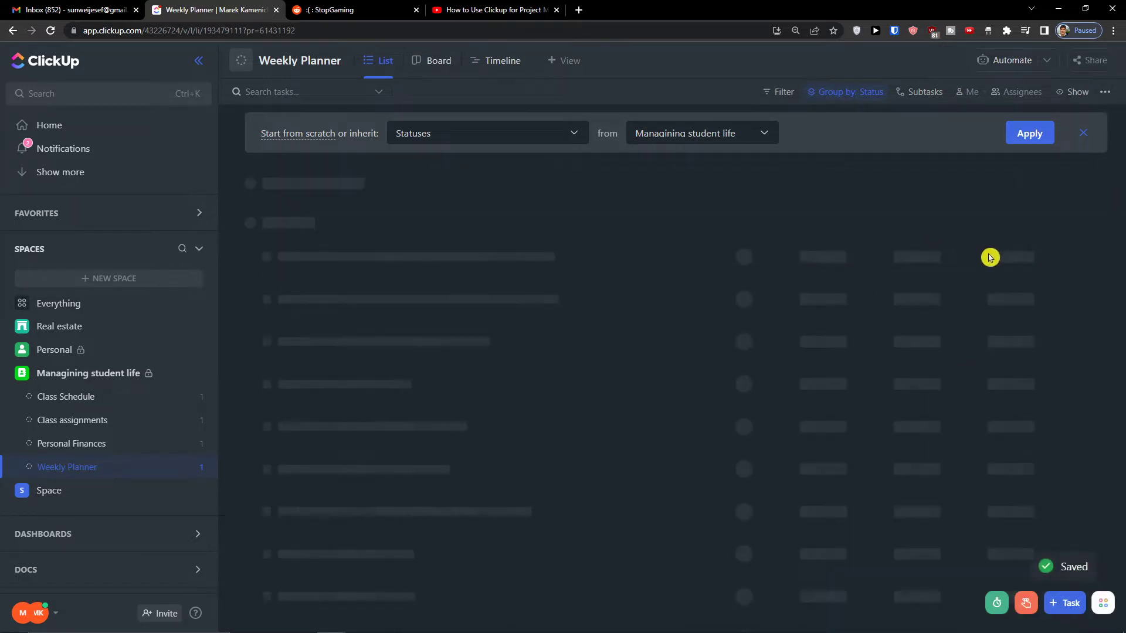
left_click(1022, 255)
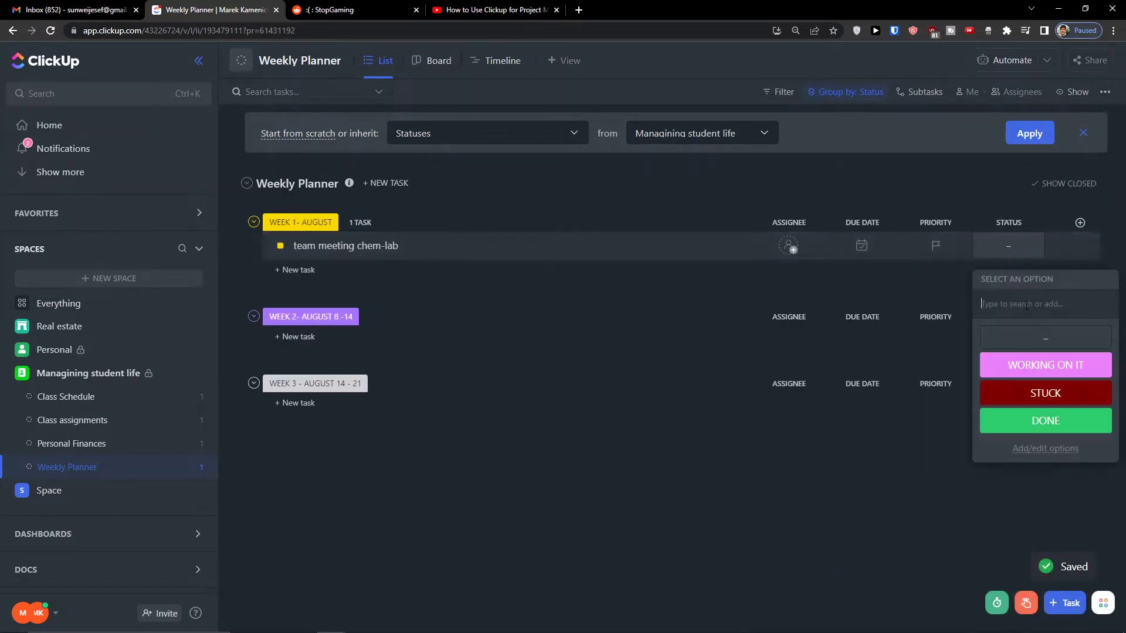
left_click(1057, 368)
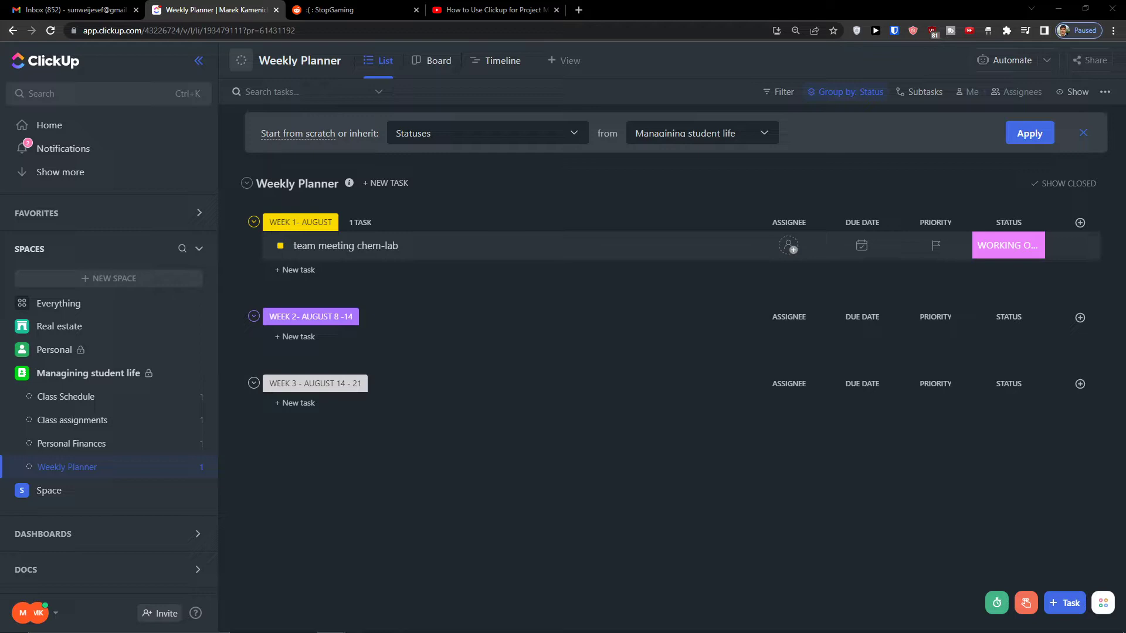
Add a date-type column named Date to the Weekly Planner list
left_click(1080, 222)
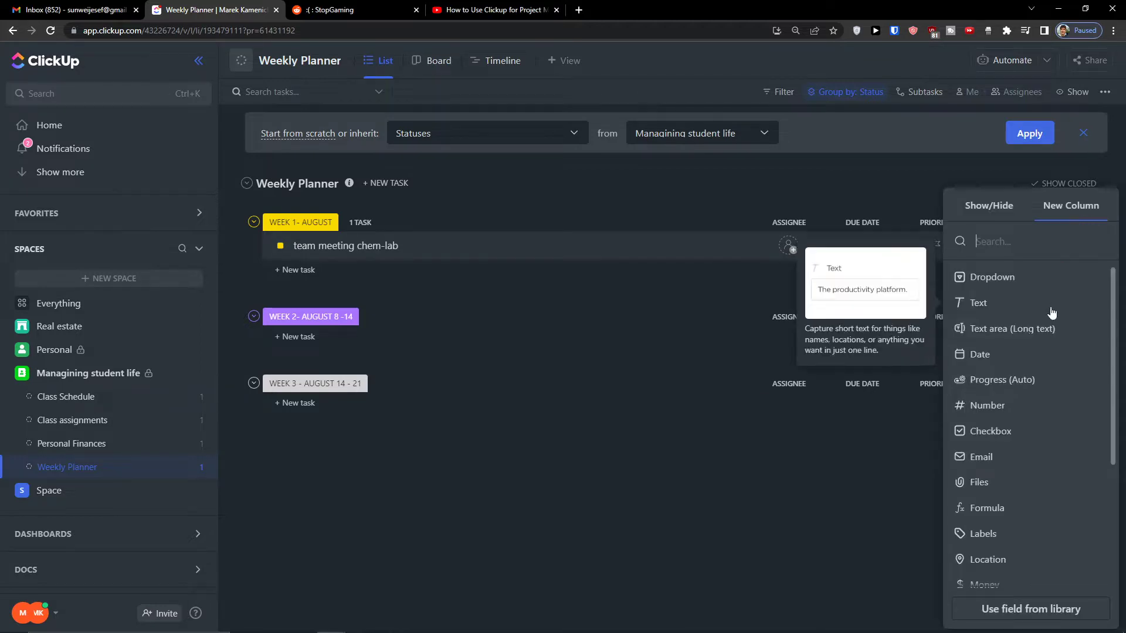
left_click(1012, 357)
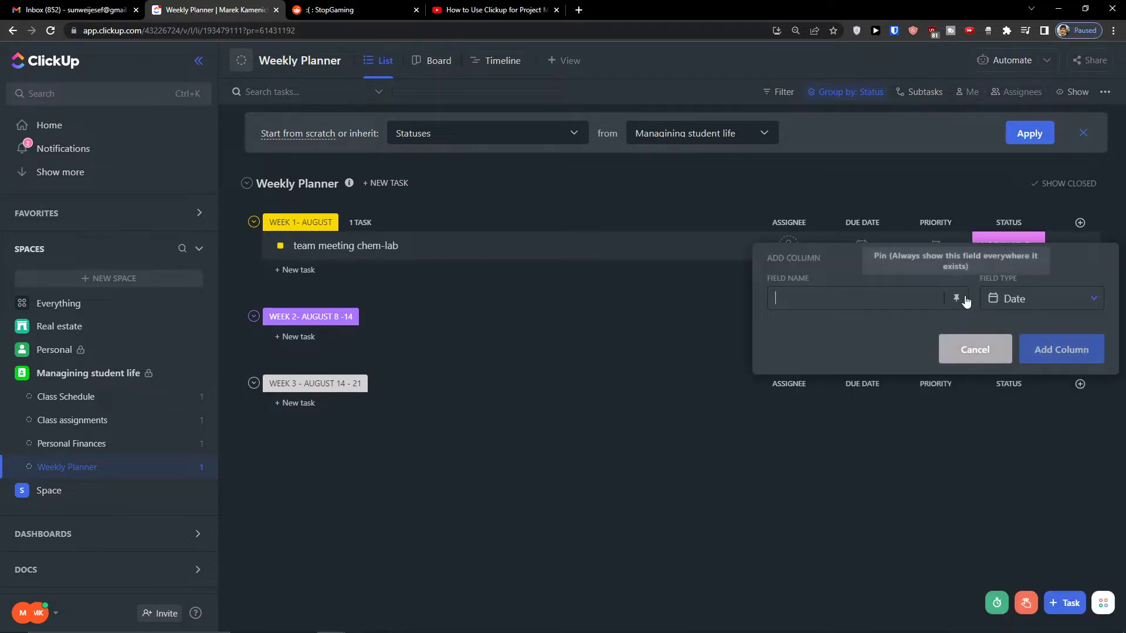
type("Date")
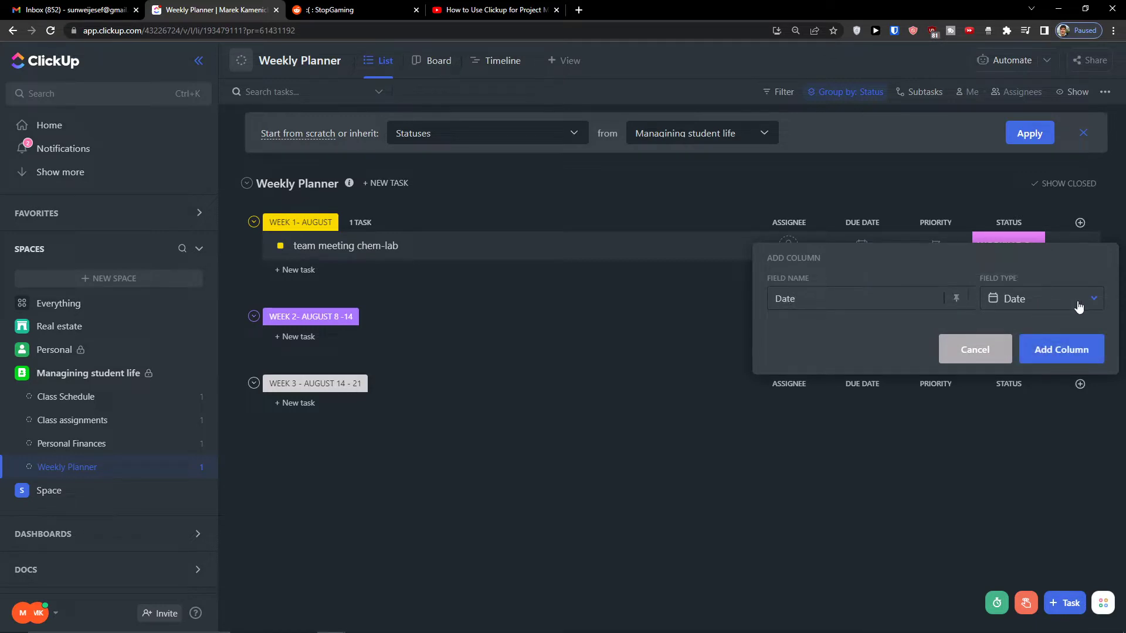
left_click(1036, 357)
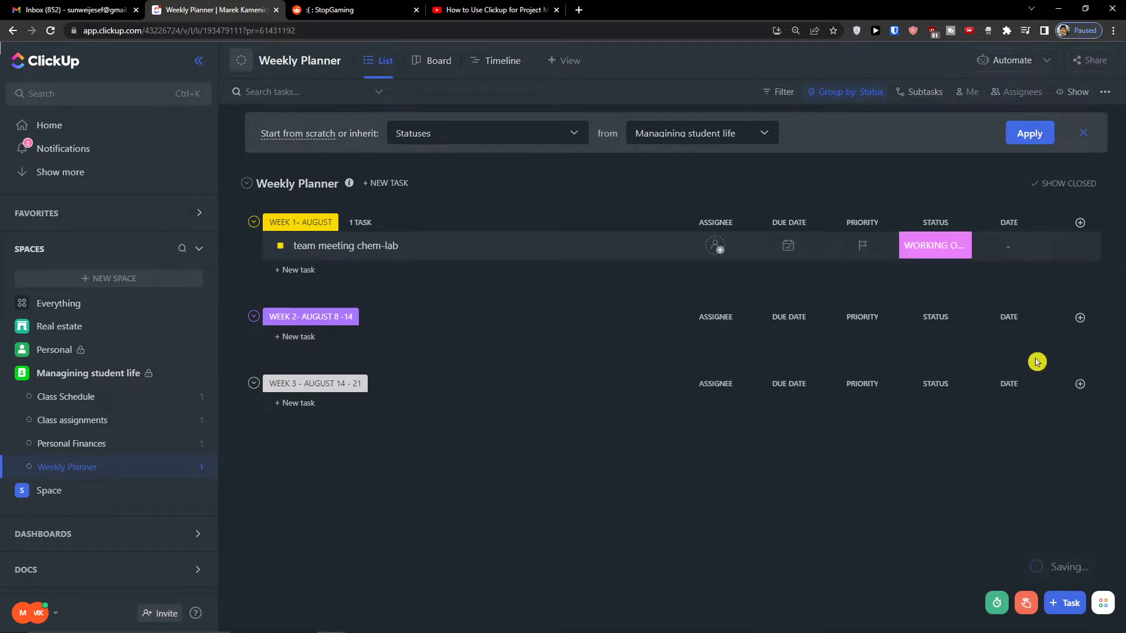
Set the team meeting chem-lab task's Date to Aug 16
left_click(1019, 246)
left_click(1010, 404)
left_click(1095, 476)
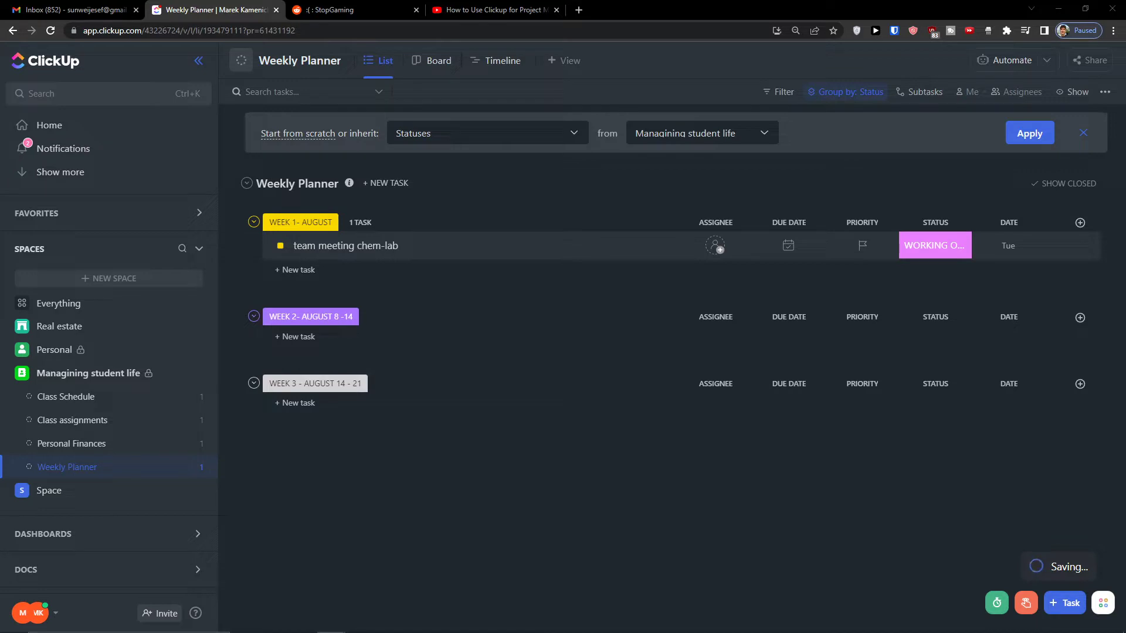
Add a Number column named time estimate
left_click(1080, 222)
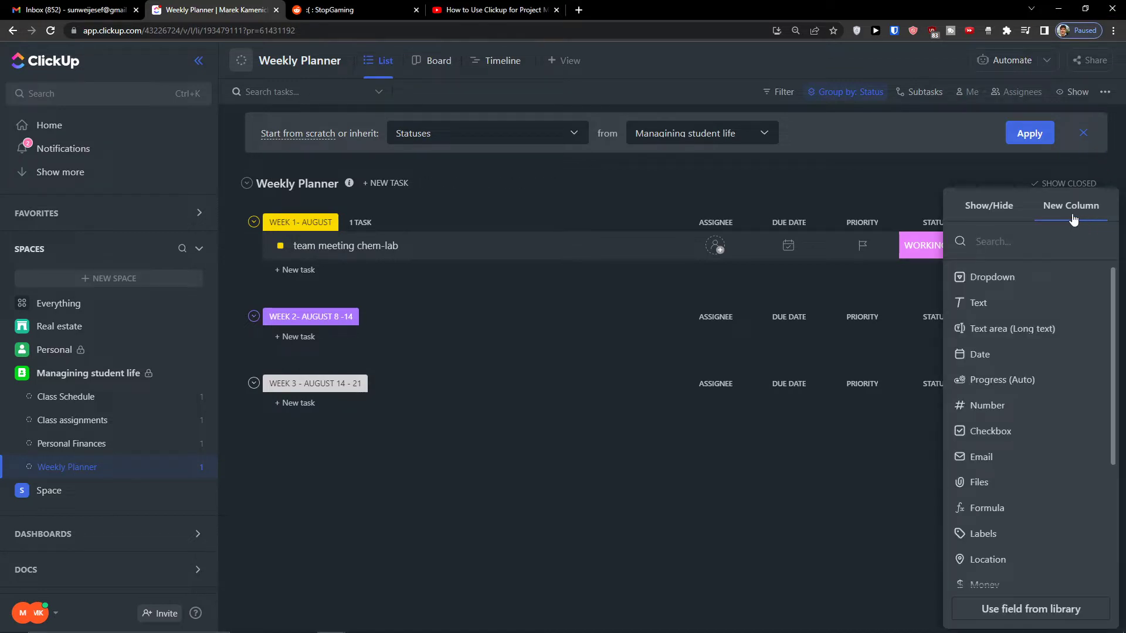
left_click(1032, 406)
type("t")
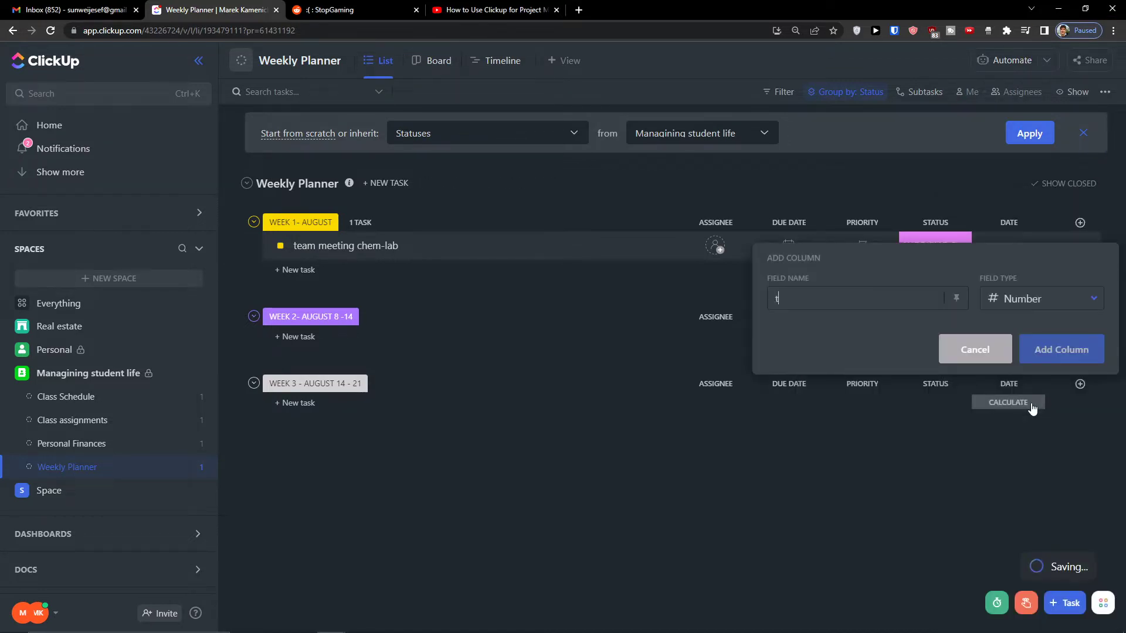
type("ime estimate")
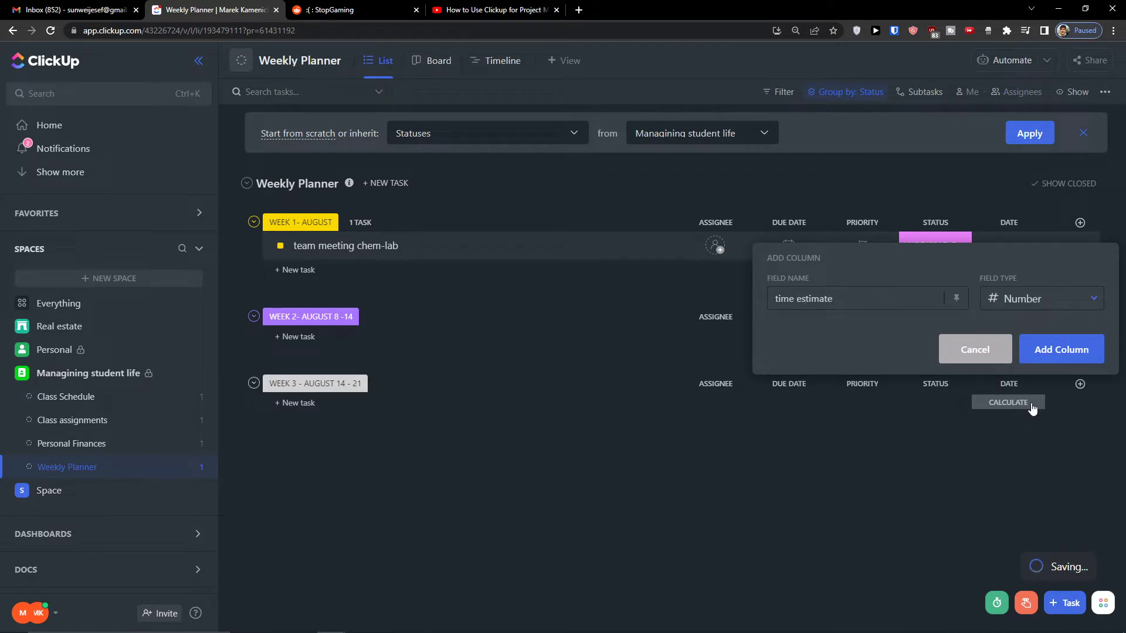
left_click(1091, 349)
Add a second Number column named Time actual
left_click(1081, 224)
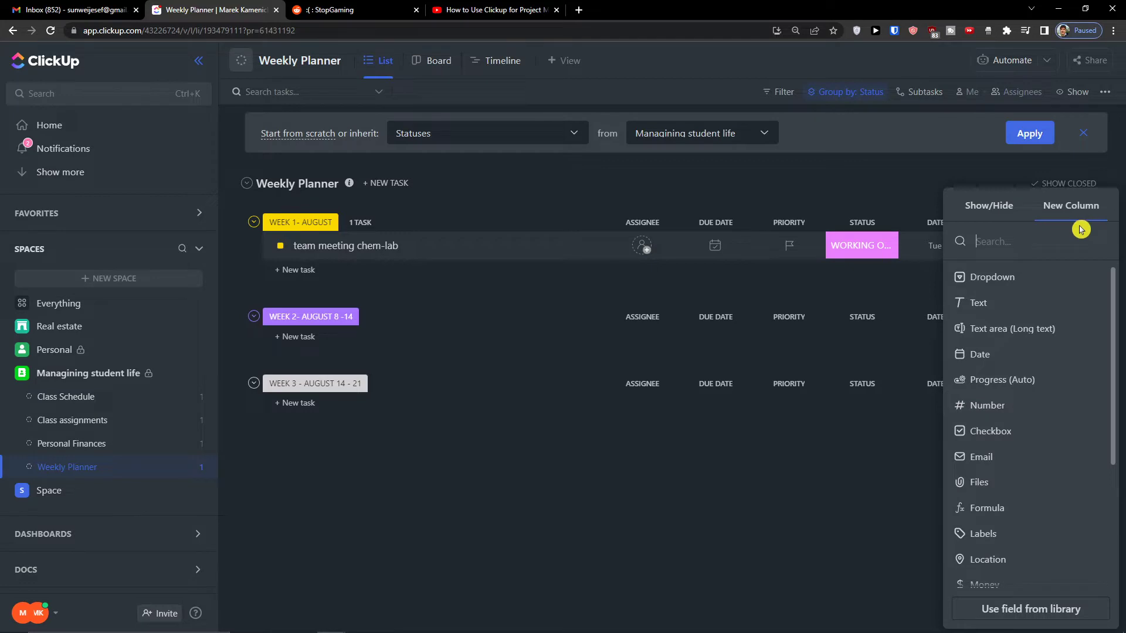
scroll(1079, 276, "down", 3)
type("time")
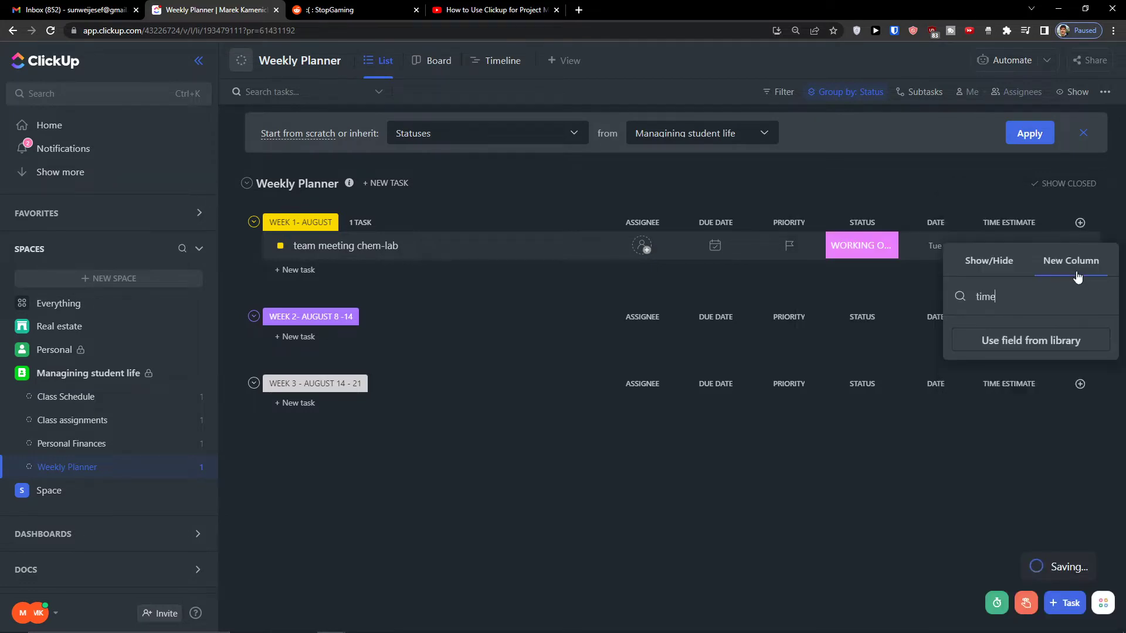
key("BackSpace")
key("BackSpace")
key("BackSpace")
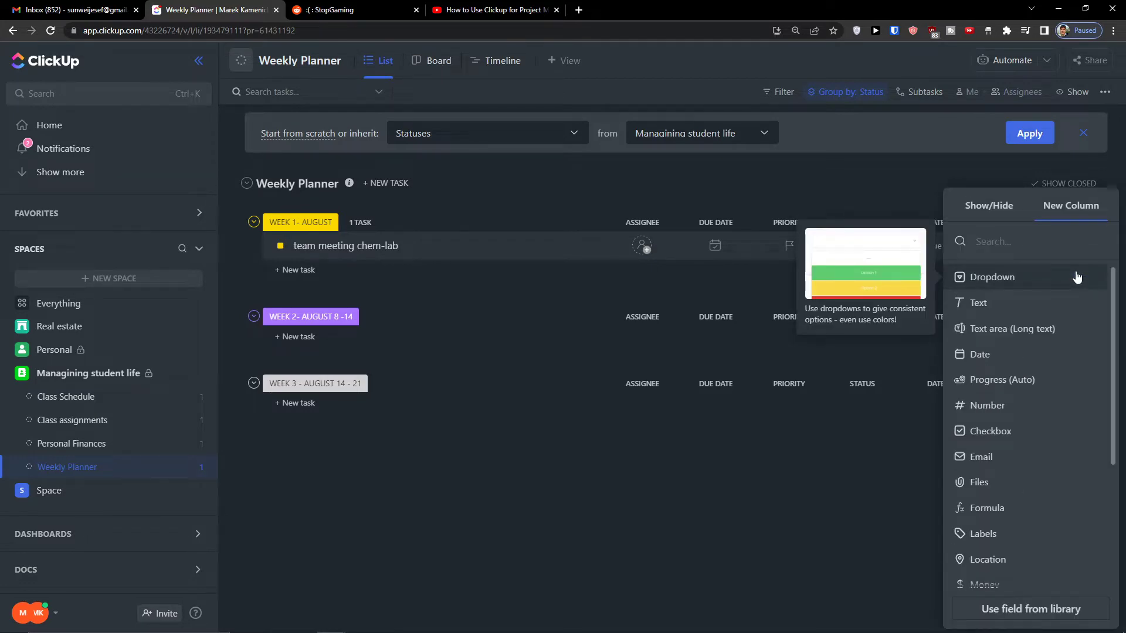
scroll(1084, 302, "down", 3)
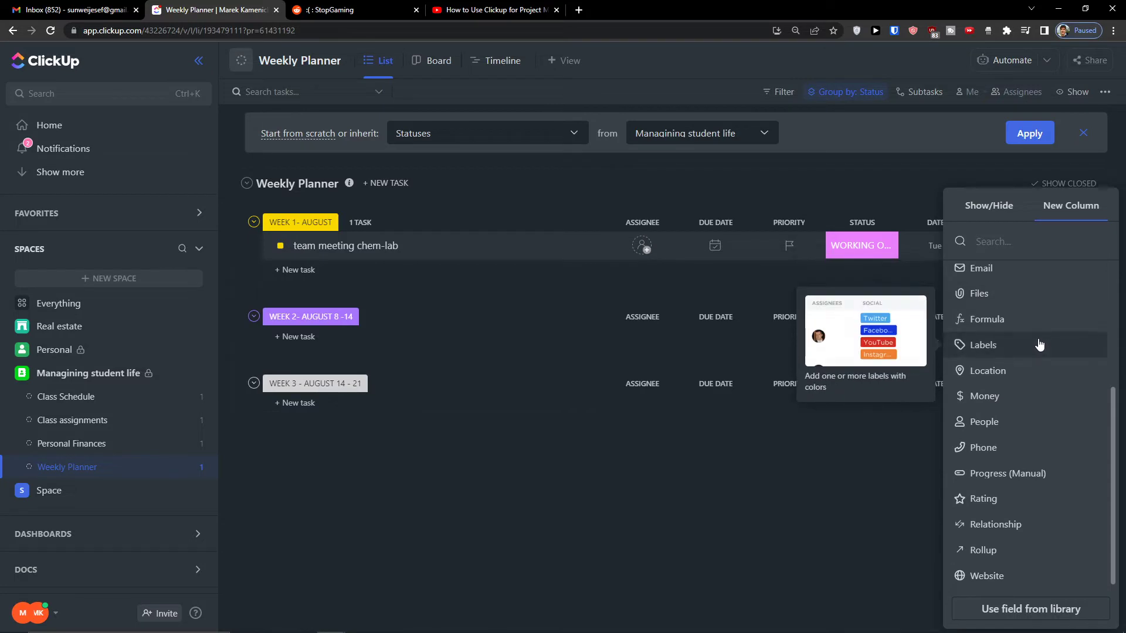
scroll(1039, 345, "up", 3)
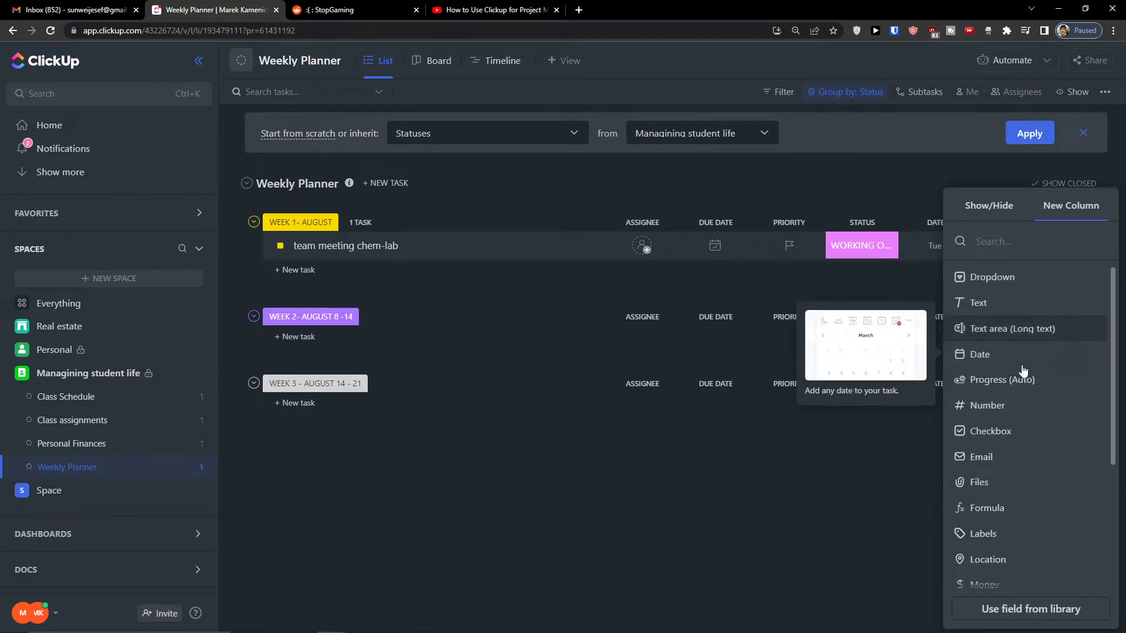
left_click(1021, 404)
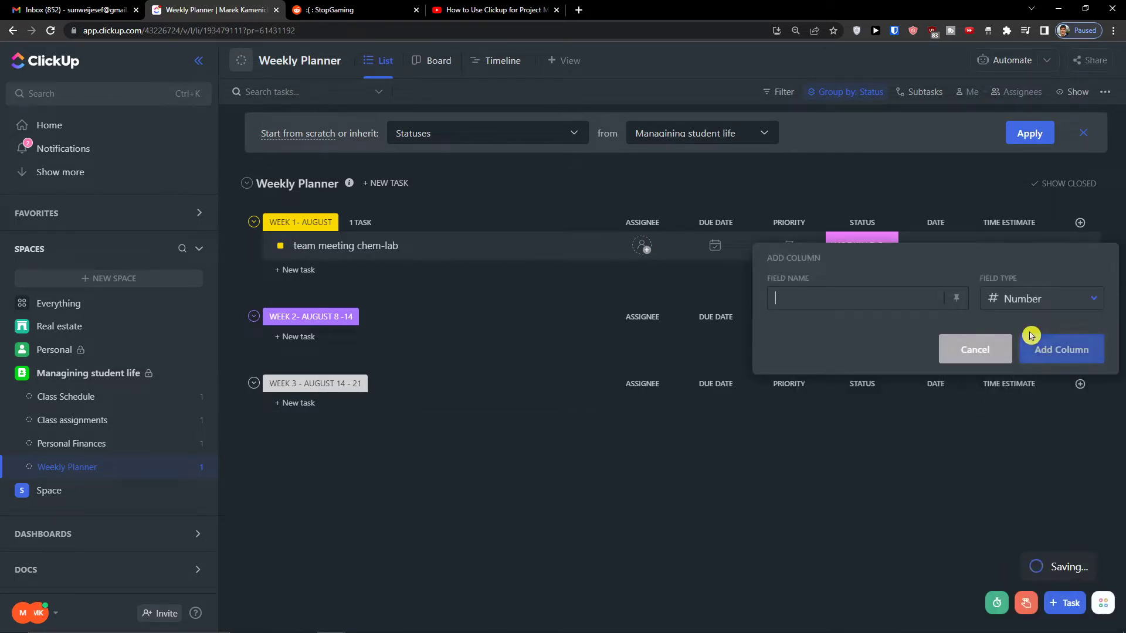
type("time")
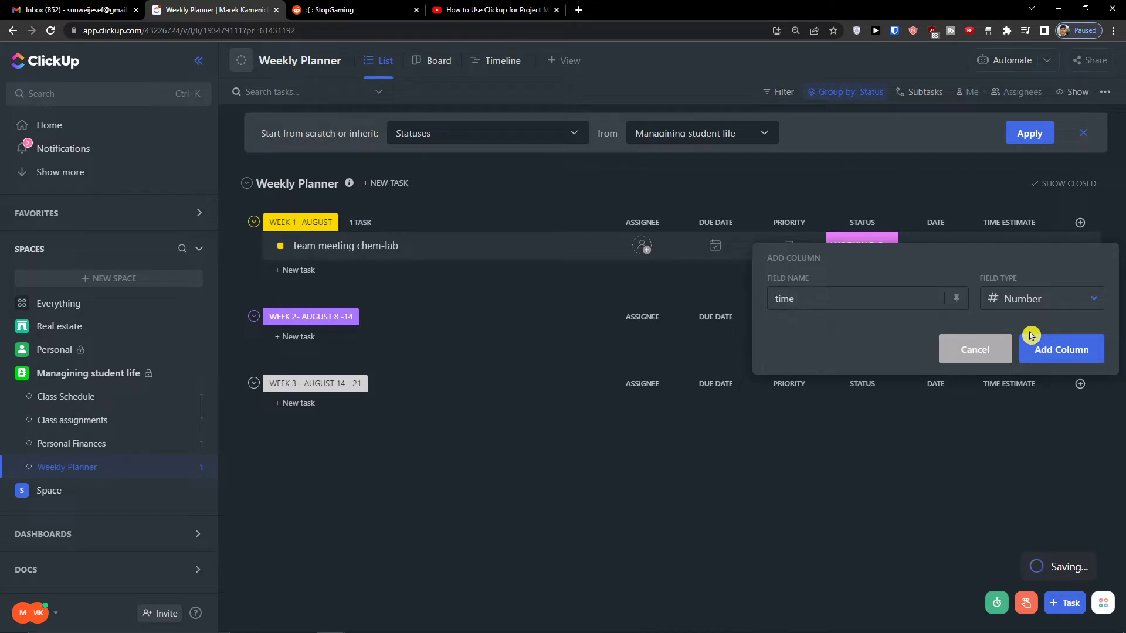
key("BackSpace")
type("Time actucal")
key("BackSpace")
key("BackSpace")
key("BackSpace")
key("BackSpace")
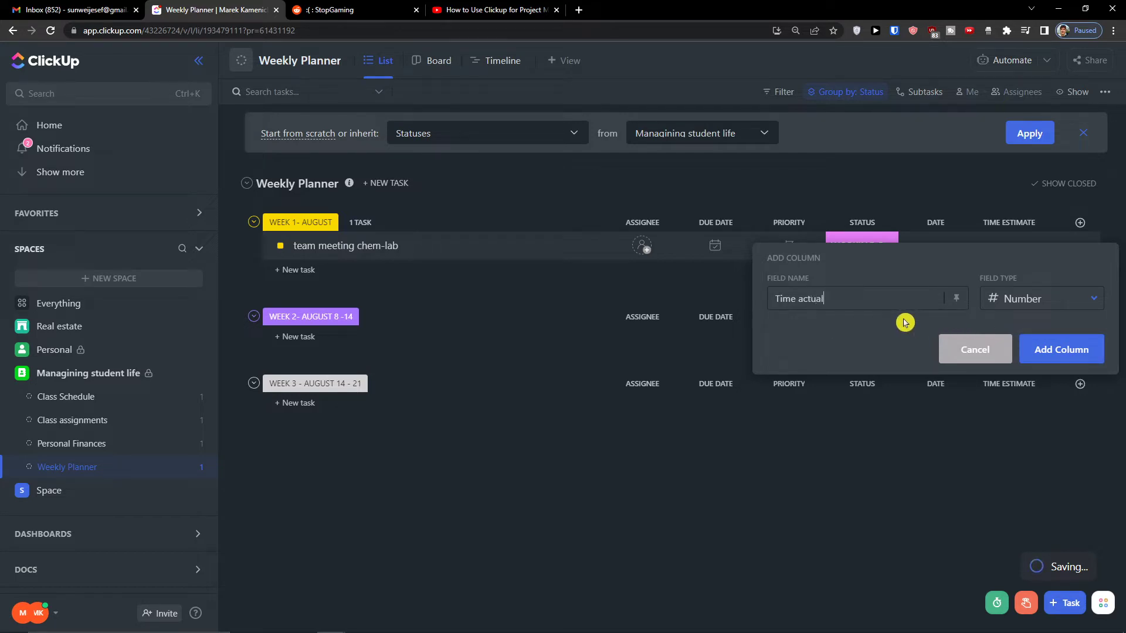
left_click(1033, 347)
Enter 1 as the task's time estimate and 3 as its actual time
left_click(927, 253)
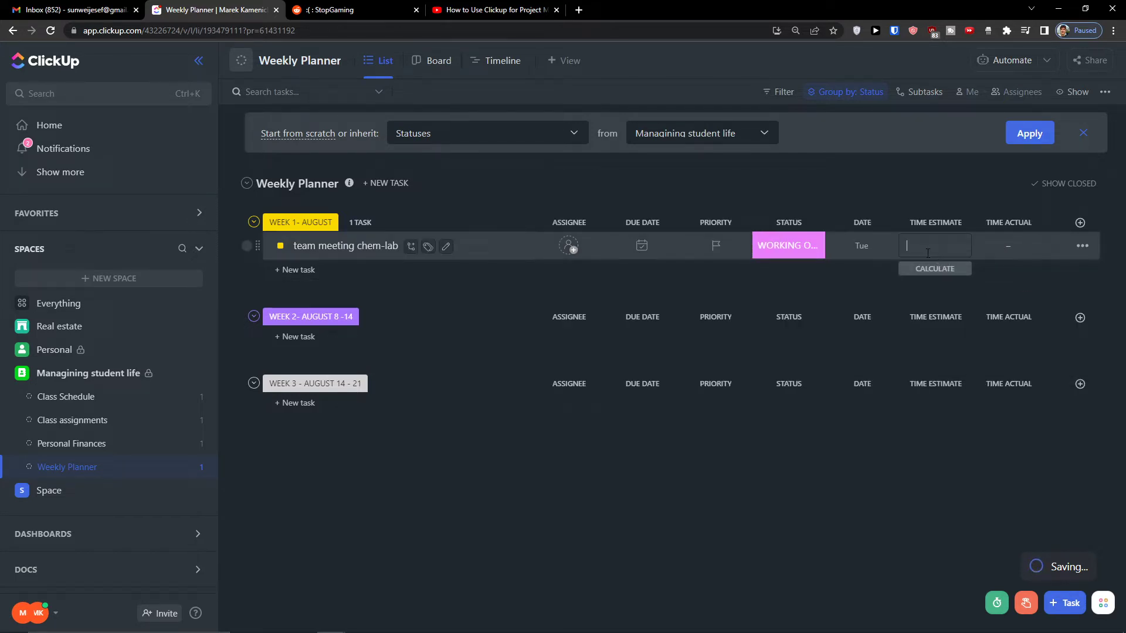
type("1")
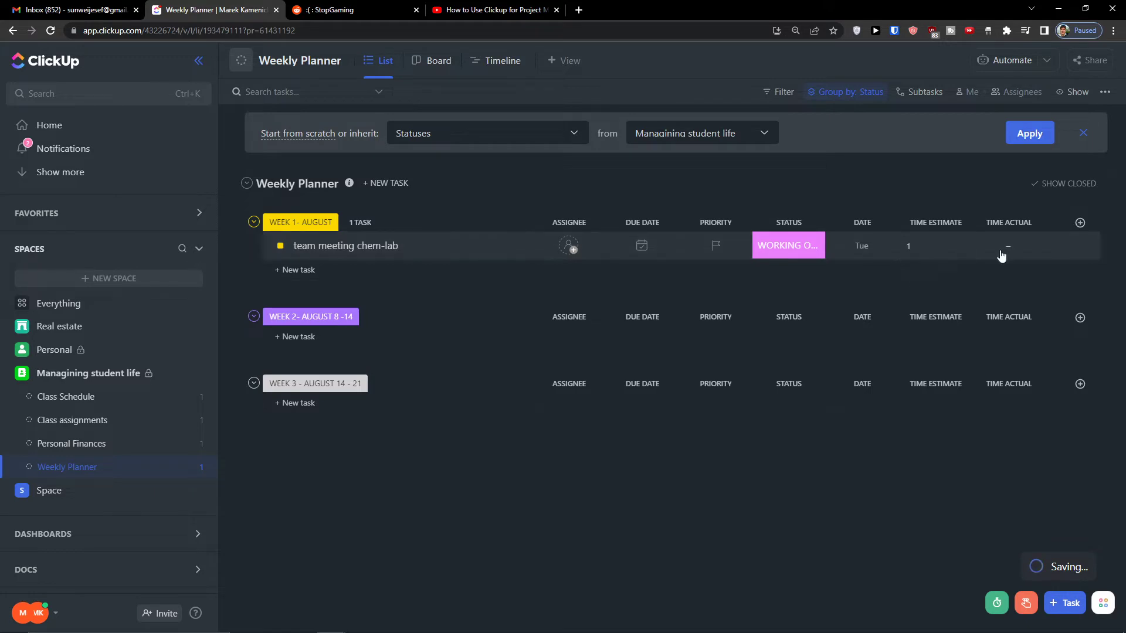
left_click(1000, 246)
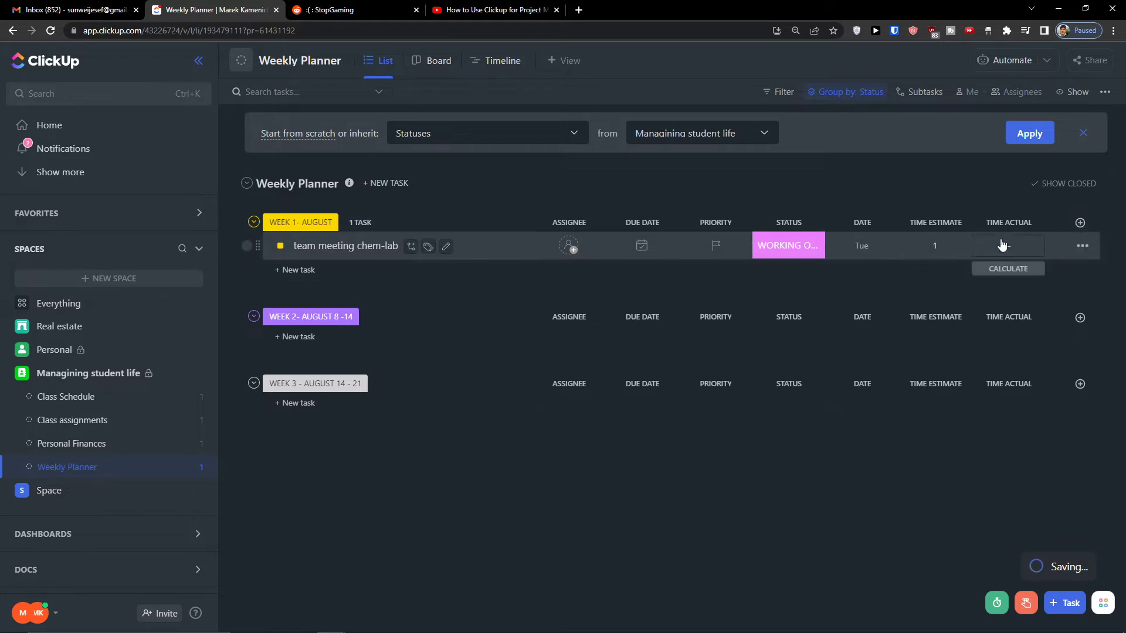
left_click(989, 267)
left_click(833, 276)
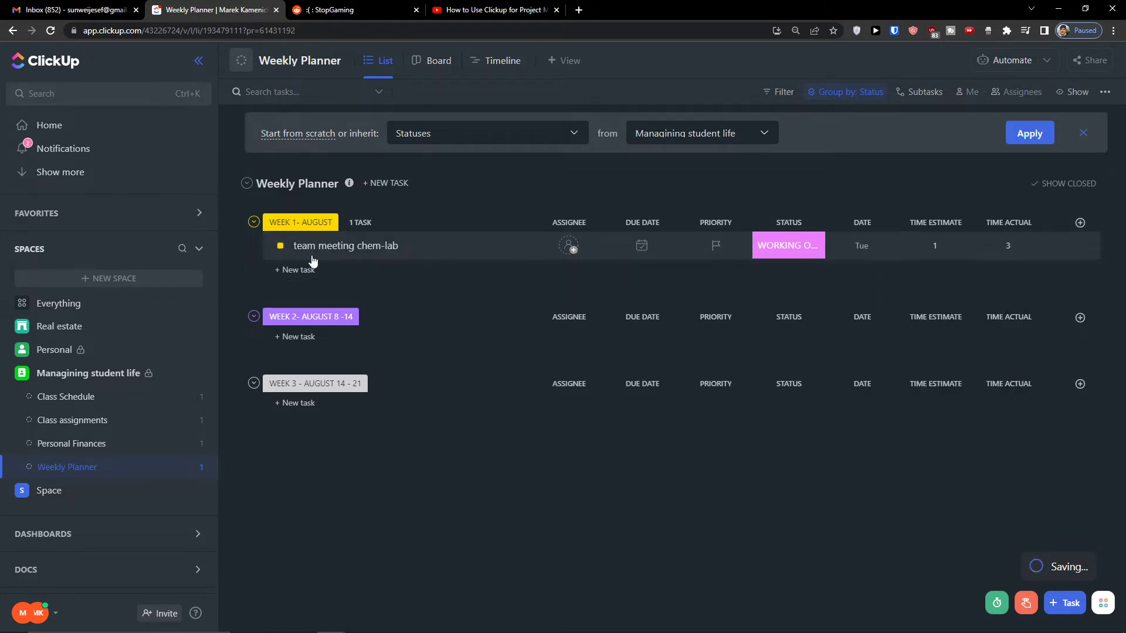
Show the Weekly Planner as a board grouped by the Status custom field, then bring up Windows Settings
left_click(435, 66)
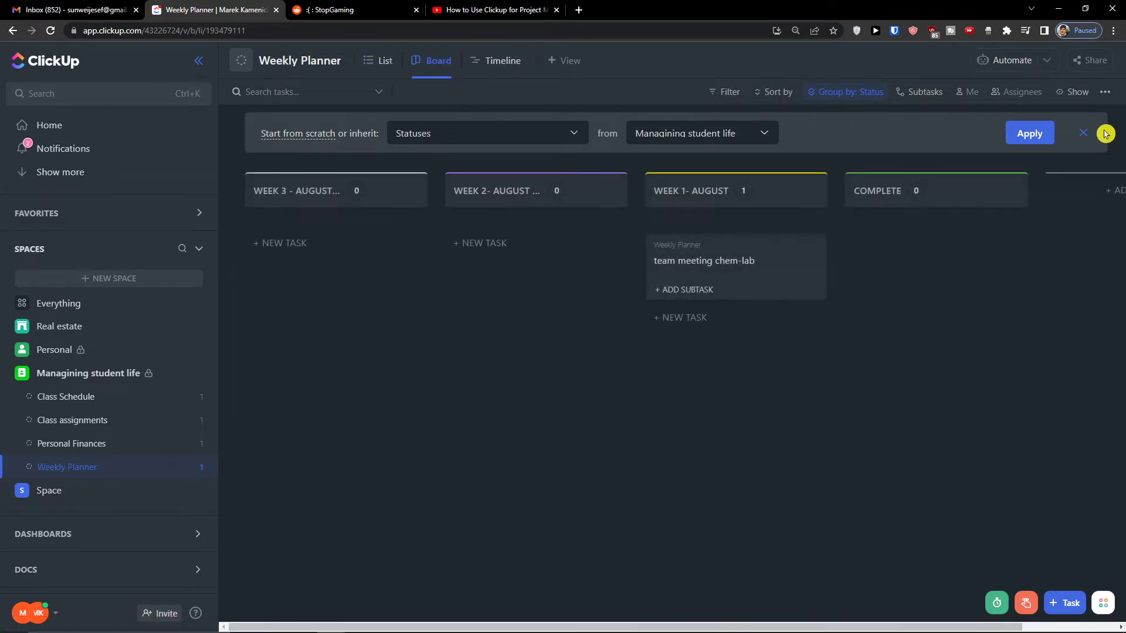
left_click(1083, 133)
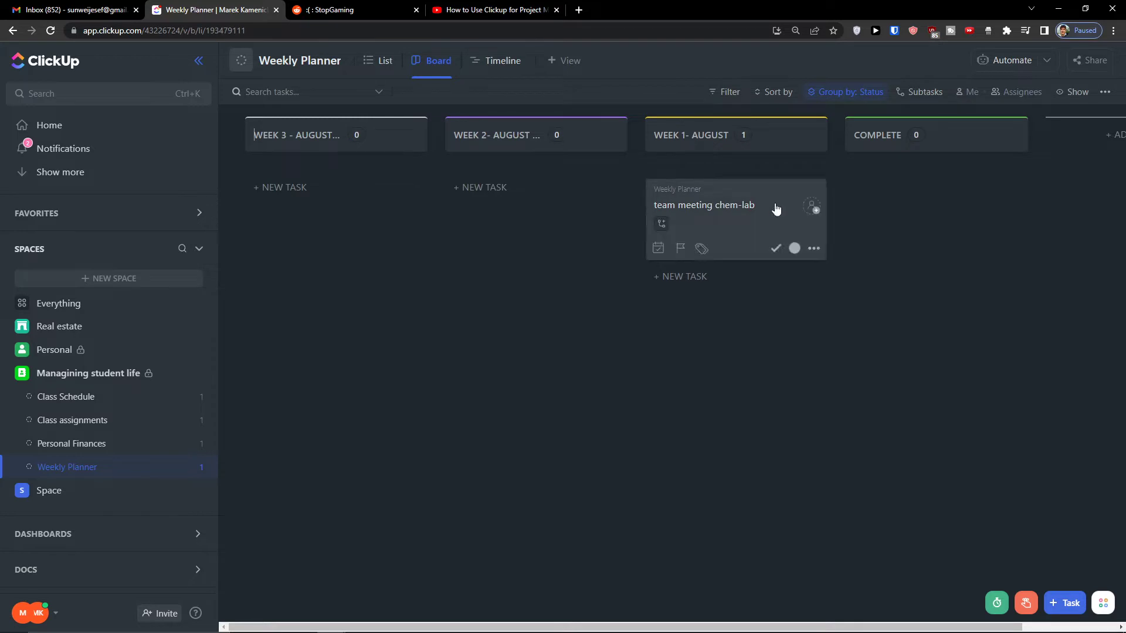
left_click(874, 99)
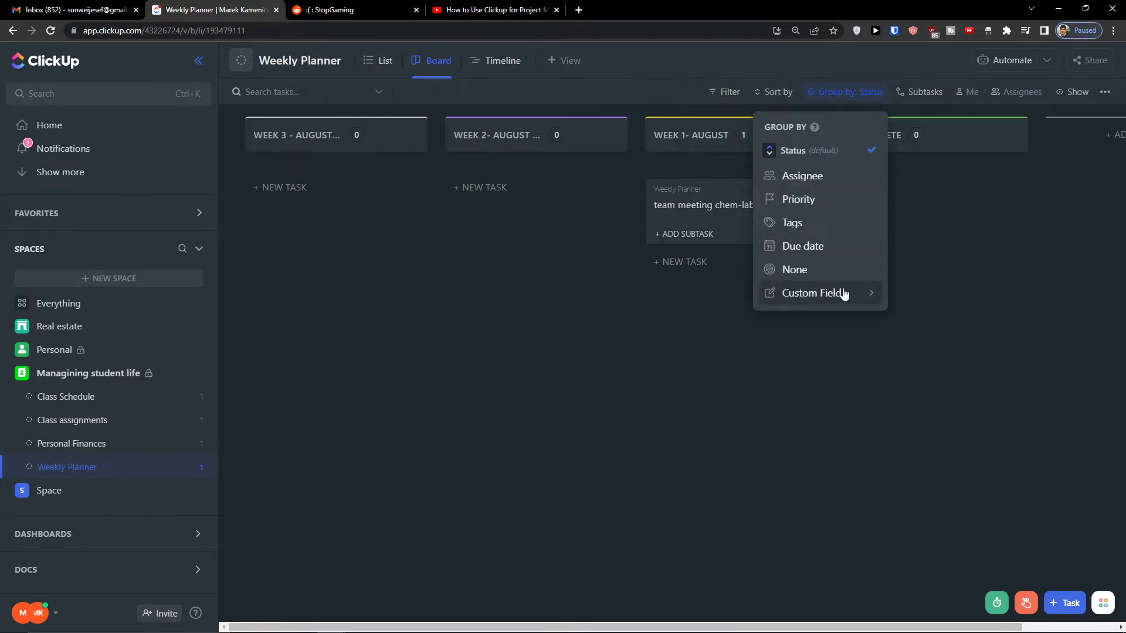
mouse_move(844, 294)
left_click(914, 312)
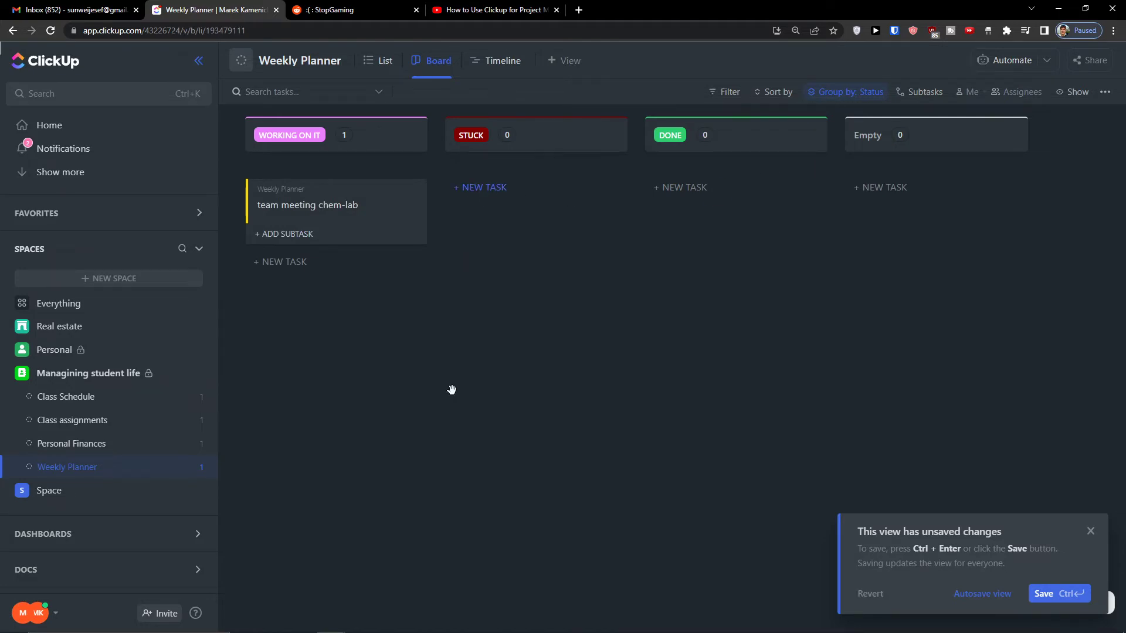
left_click(538, 626)
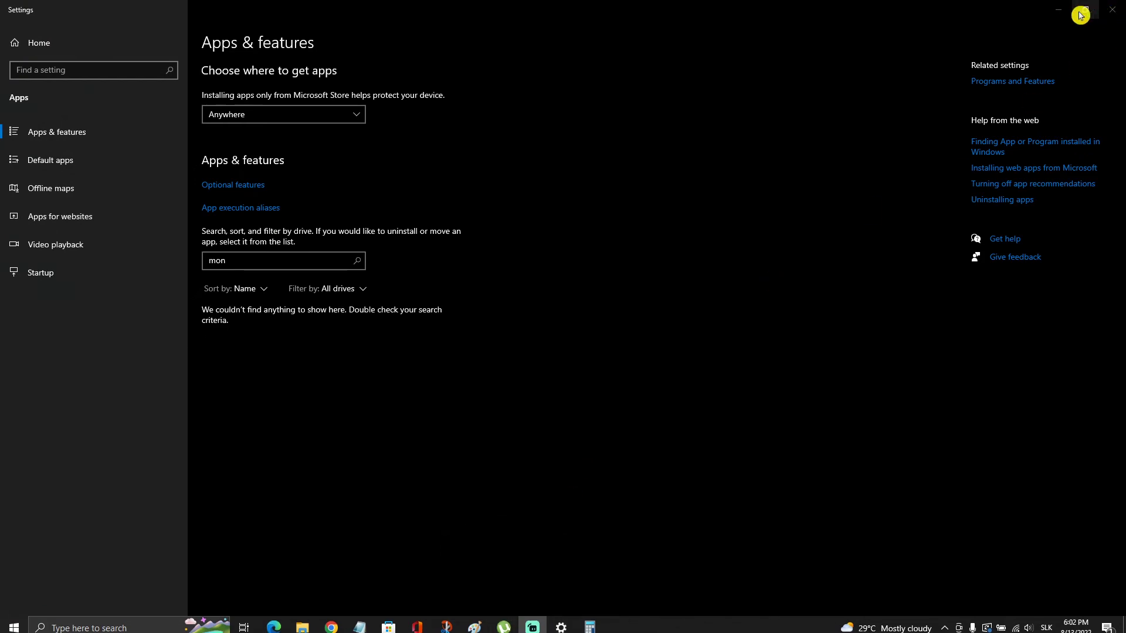
Minimize Settings and step through Class Schedule, Class assignments and Personal Finances back to Weekly Planner
left_click(1061, 9)
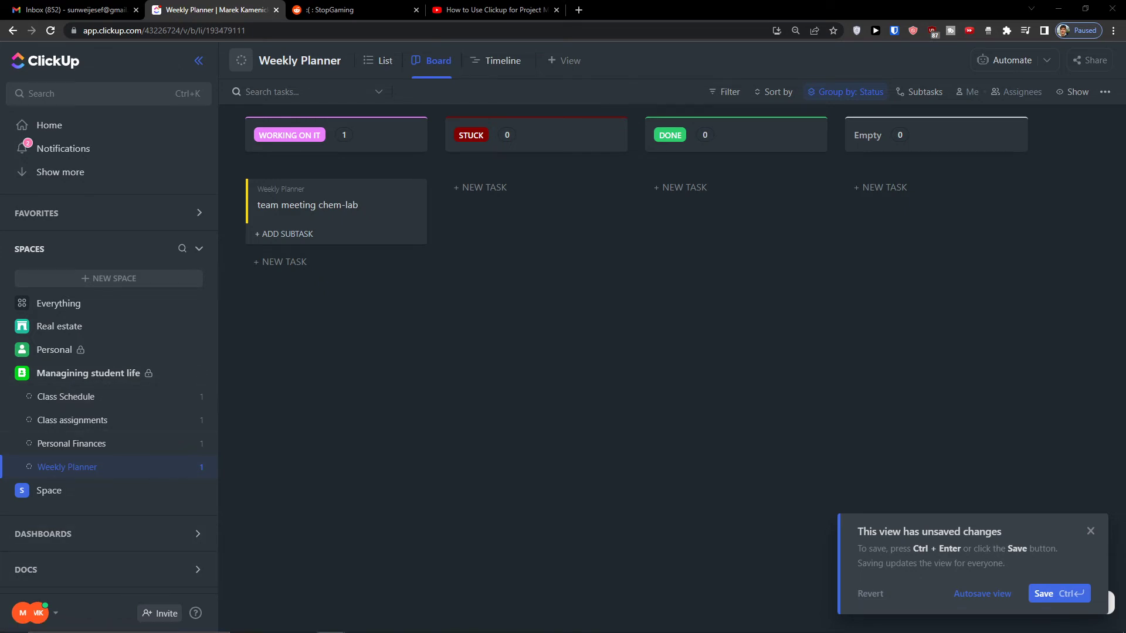
left_click(111, 403)
left_click(145, 423)
left_click(128, 443)
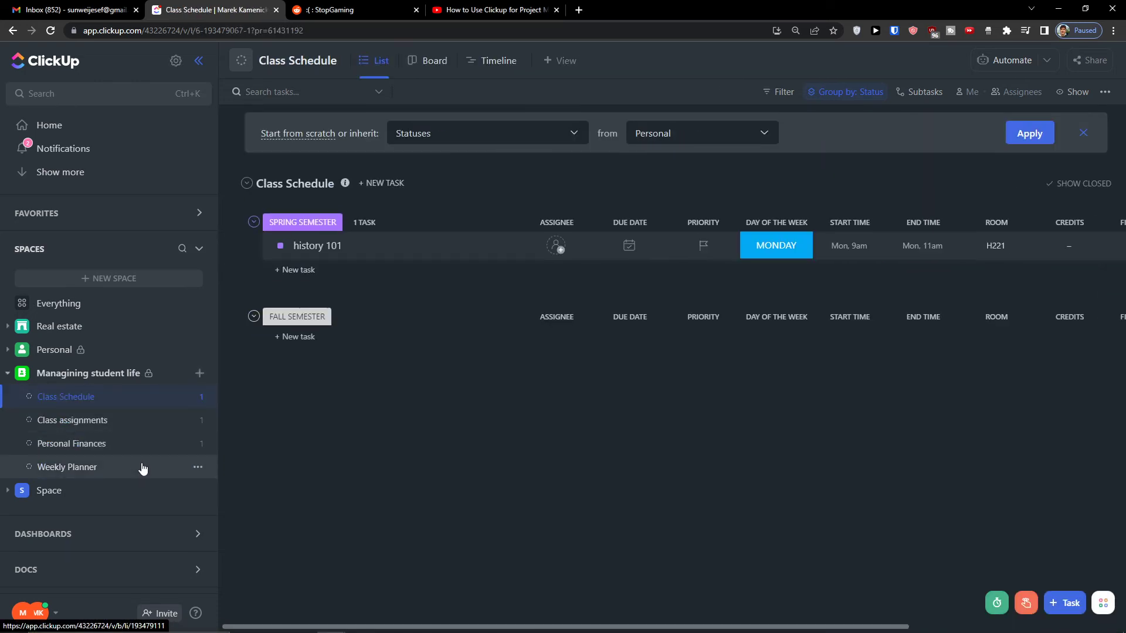
left_click(141, 467)
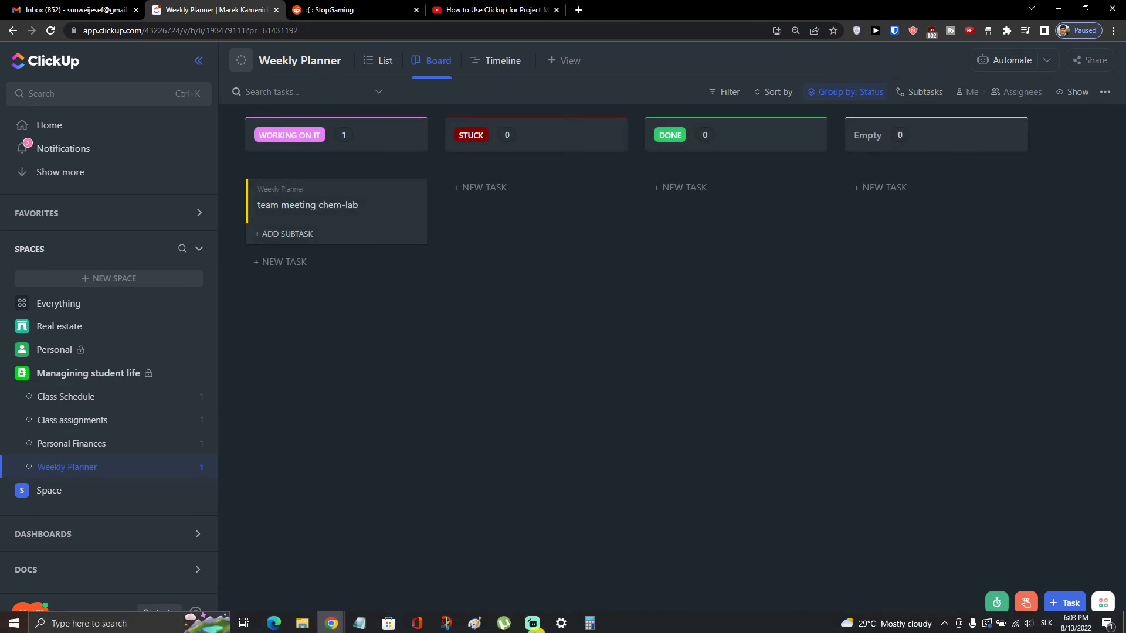